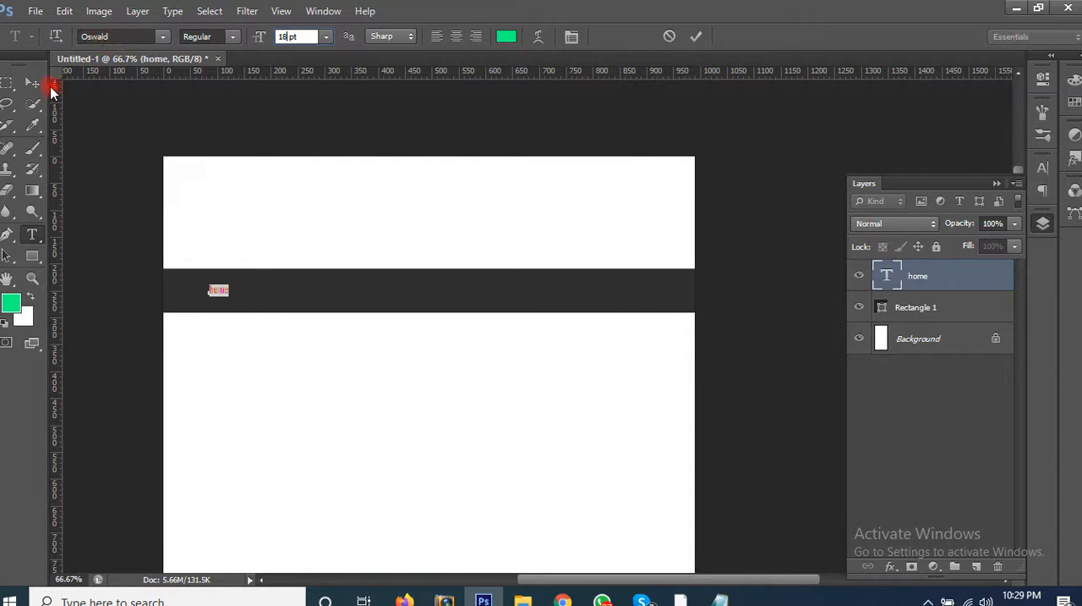
# Step: Switch to Chrome, open Google Fonts in the blank tab and open the Noto Sans JP font page
pyautogui.click(33, 84)
pyautogui.click(568, 600)
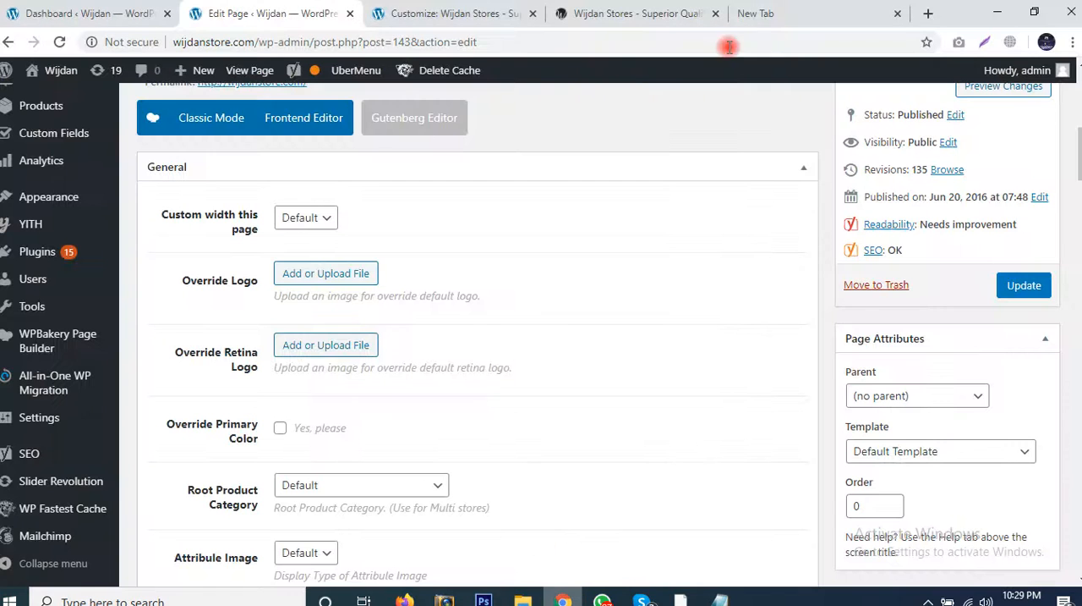
pyautogui.click(833, 13)
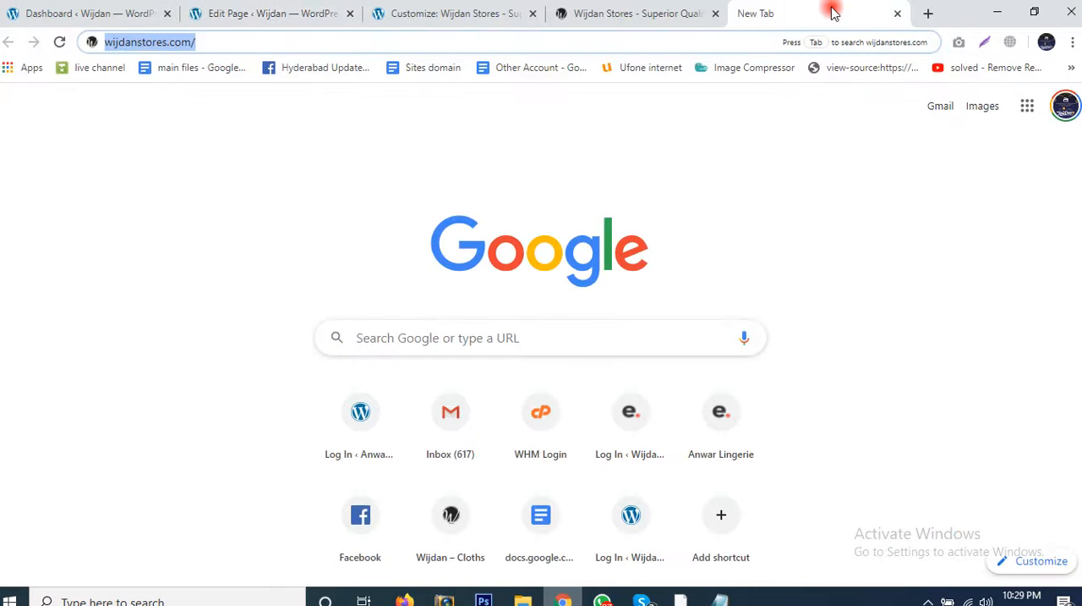
pyautogui.write('g')
pyautogui.press('BackSpace')
pyautogui.press('BackSpace')
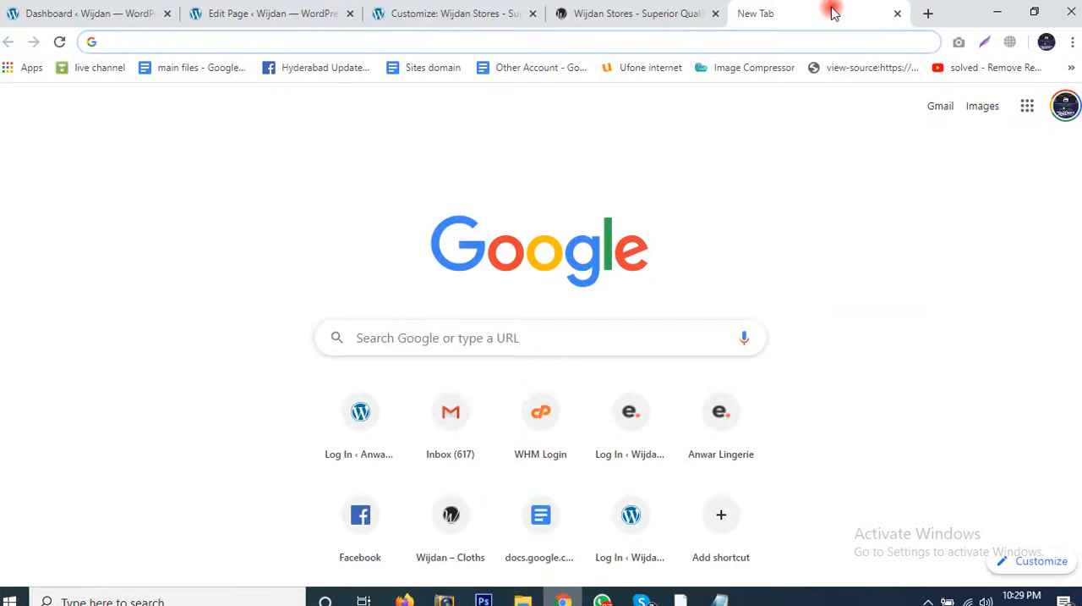
pyautogui.write('font')
pyautogui.press('Return')
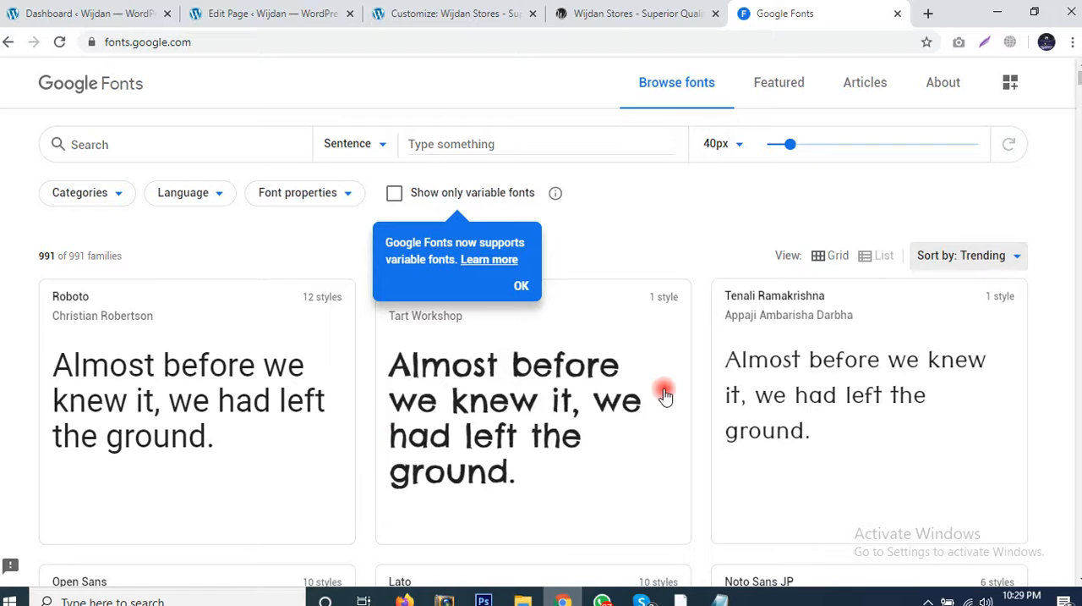
pyautogui.scroll(-4, 761, 404)
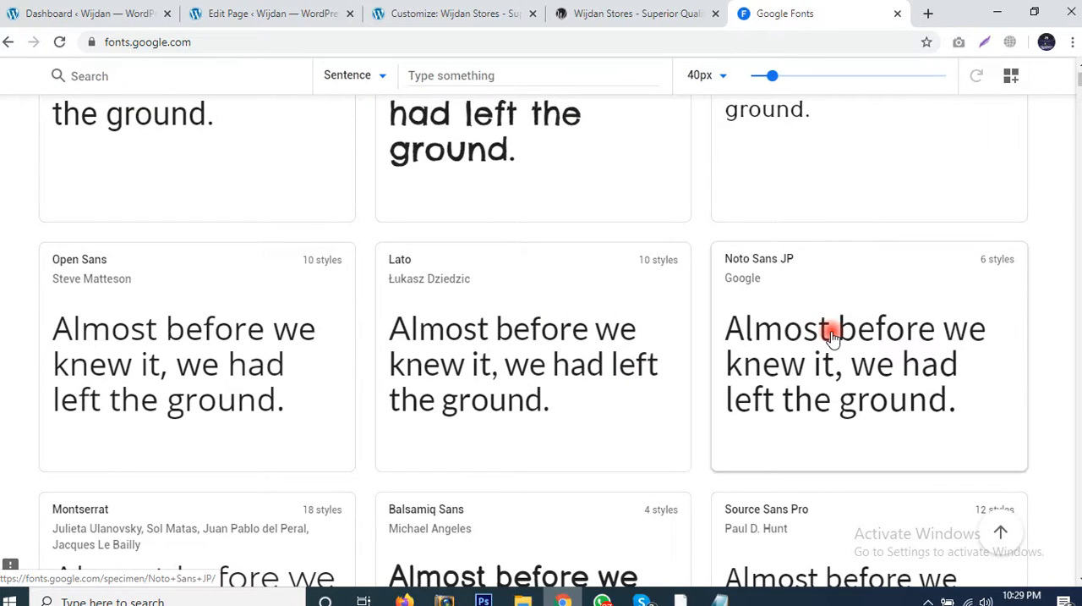
pyautogui.click(869, 345)
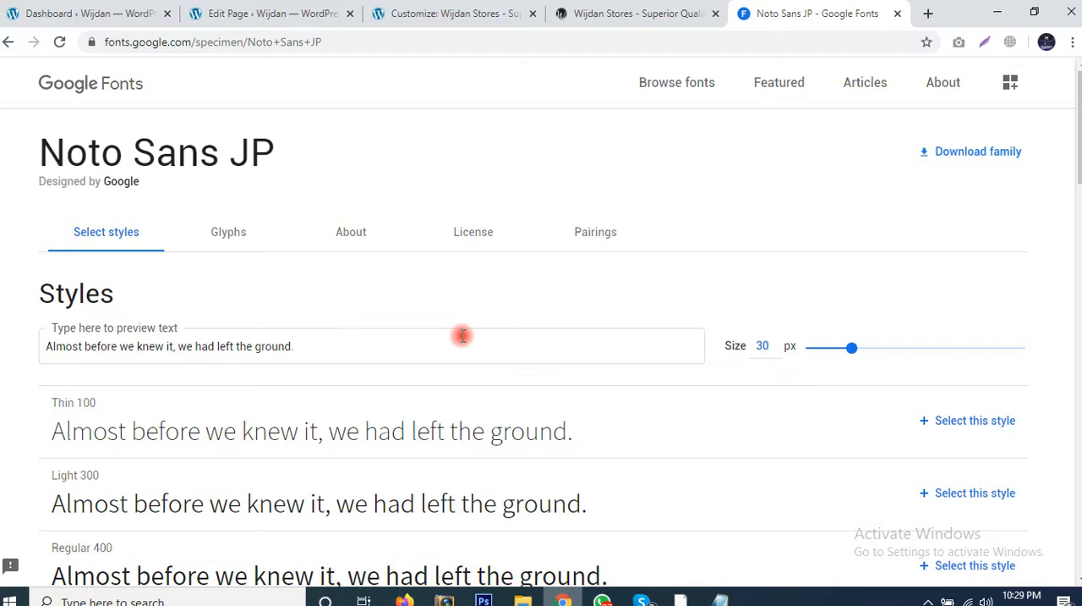
# Step: Return to Photoshop, select all text on the home layer and apply All Caps to it
pyautogui.click(483, 600)
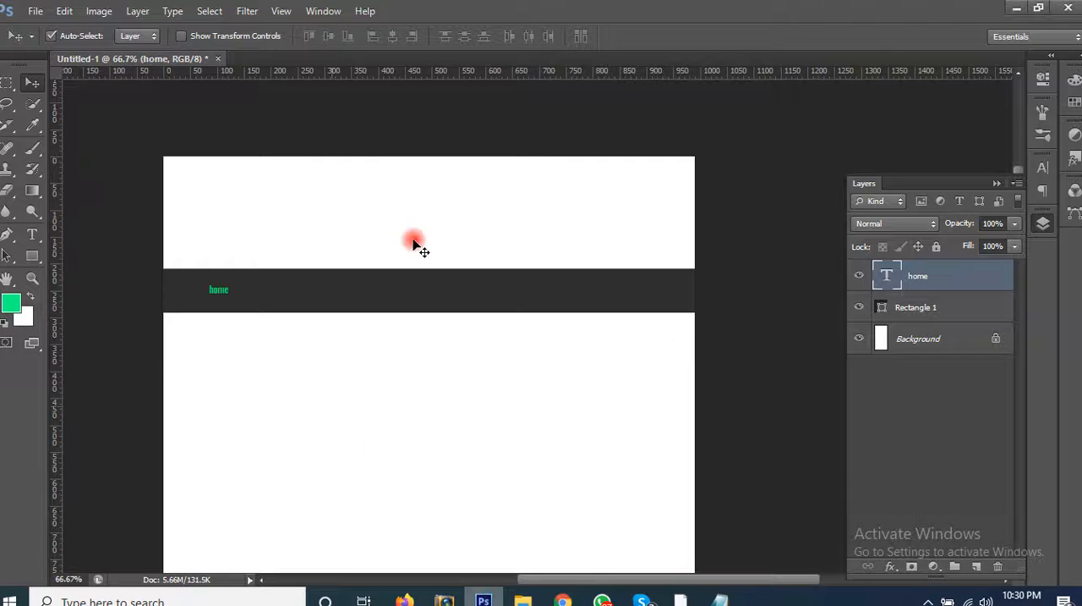
pyautogui.doubleClick(892, 279)
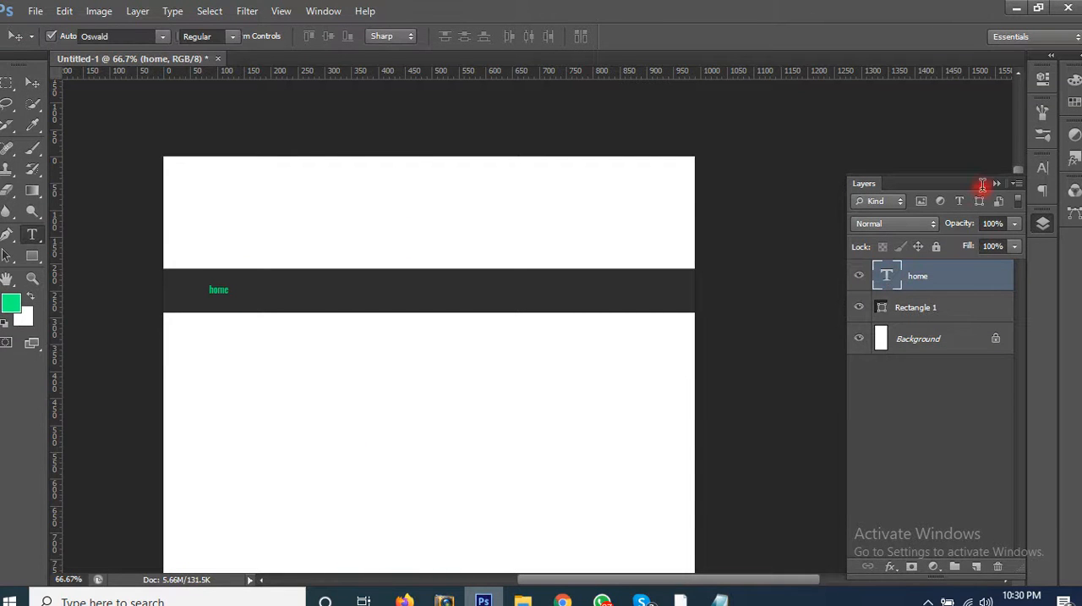
pyautogui.click(996, 183)
pyautogui.click(1042, 172)
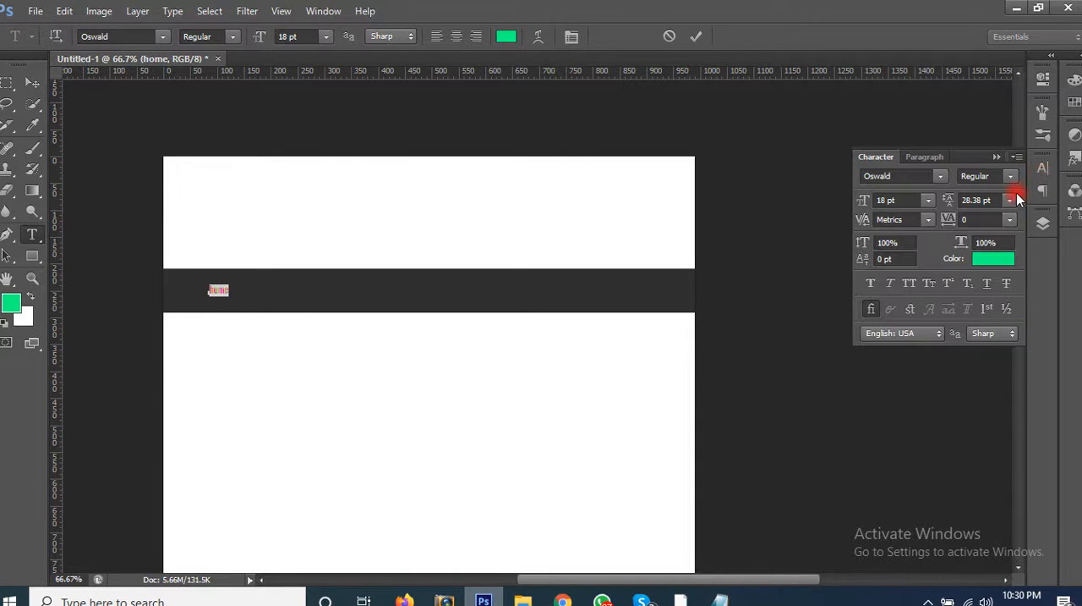
pyautogui.click(908, 283)
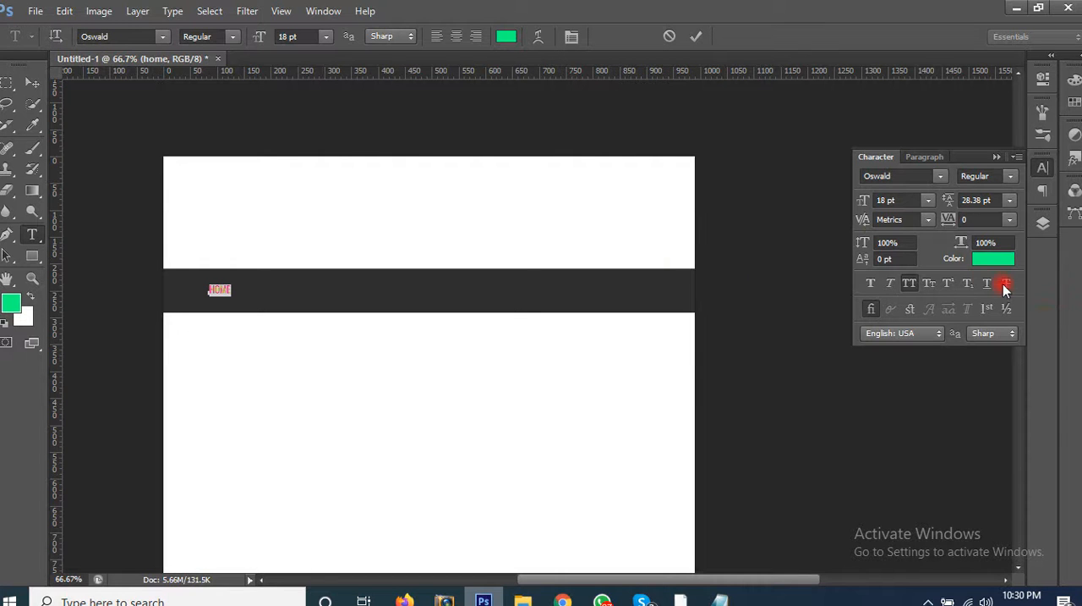
# Step: Change the HOME text colour to white (#ffffff), sampled from the canvas, and commit the text edit
pyautogui.click(985, 258)
pyautogui.click(274, 406)
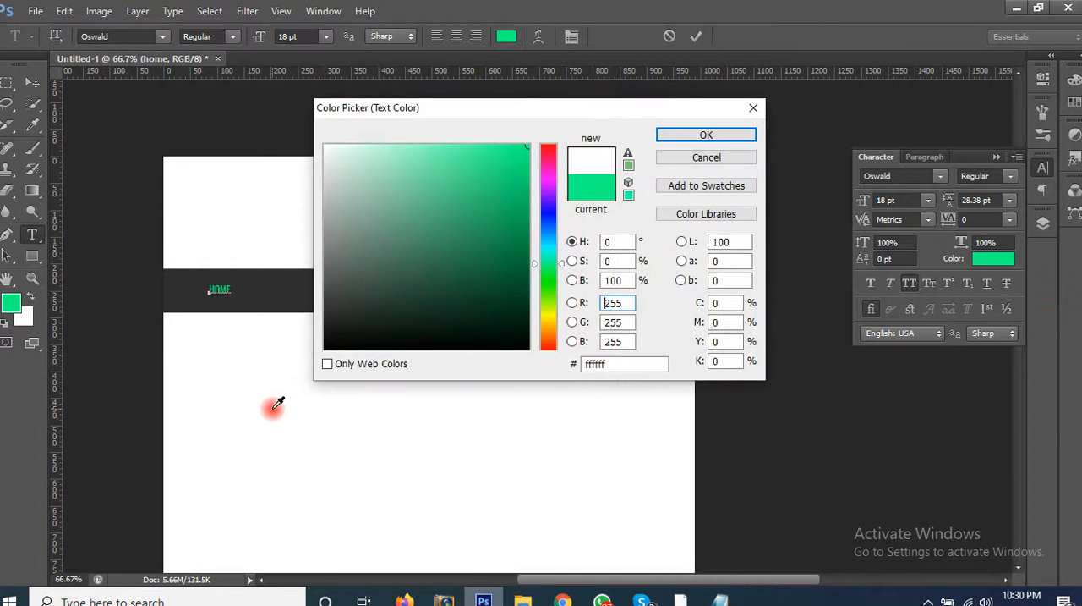
pyautogui.click(668, 138)
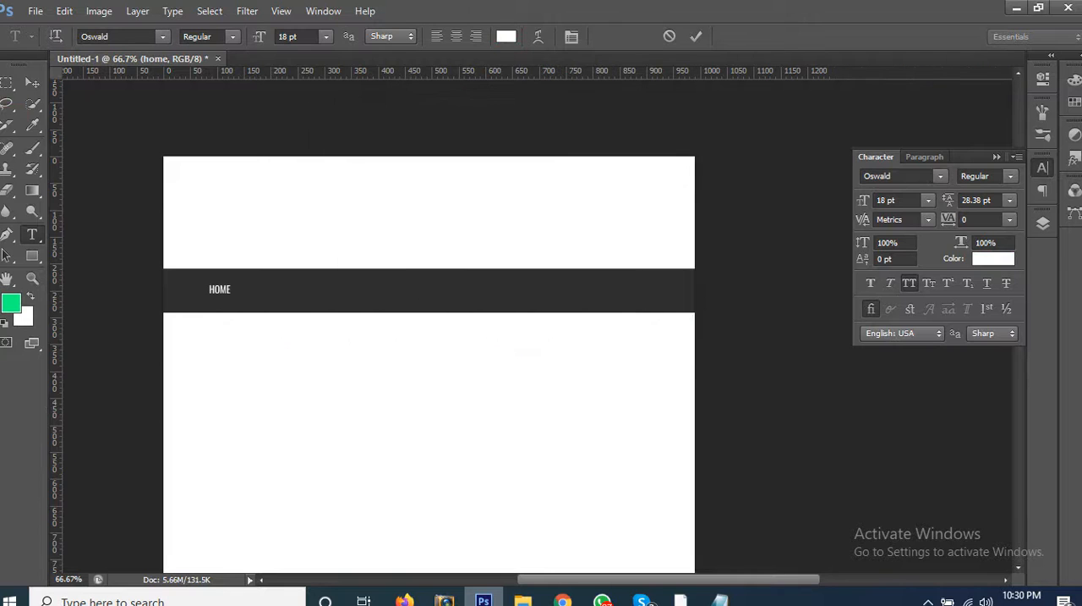
pyautogui.click(32, 82)
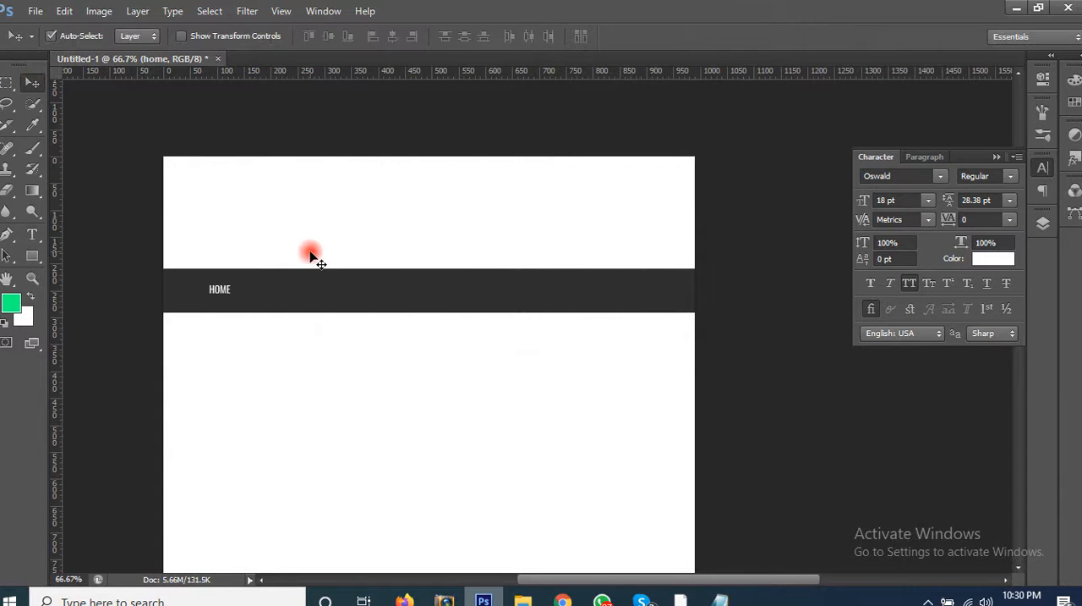
# Step: Set the HOME text's font size to 22 pt
pyautogui.hotkey('ctrl', '+')
pyautogui.moveTo(302, 371); pyautogui.dragTo(423, 386)
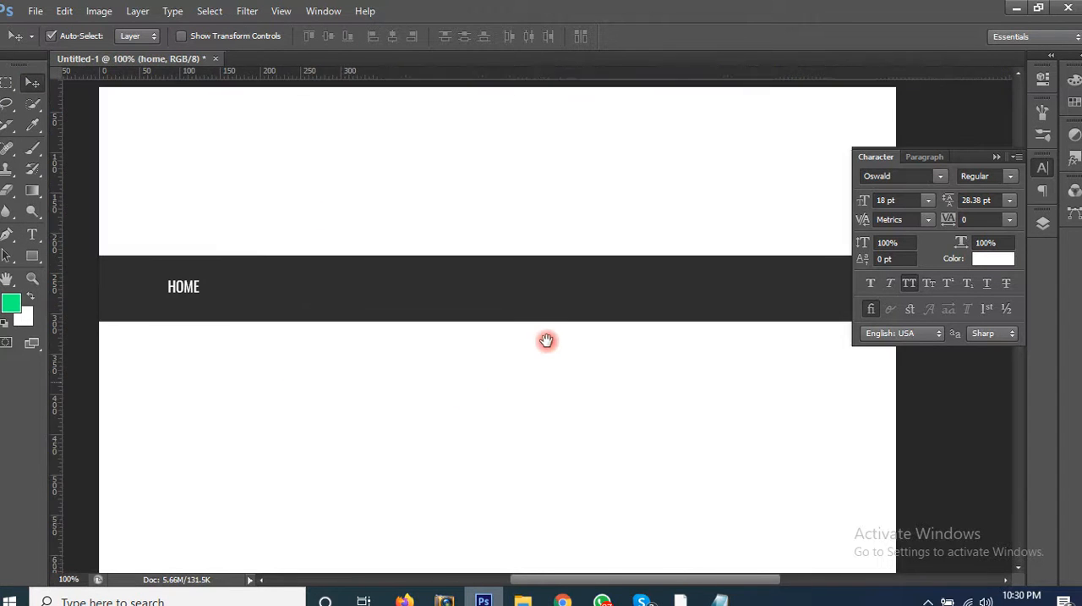
pyautogui.moveTo(547, 340); pyautogui.dragTo(382, 271)
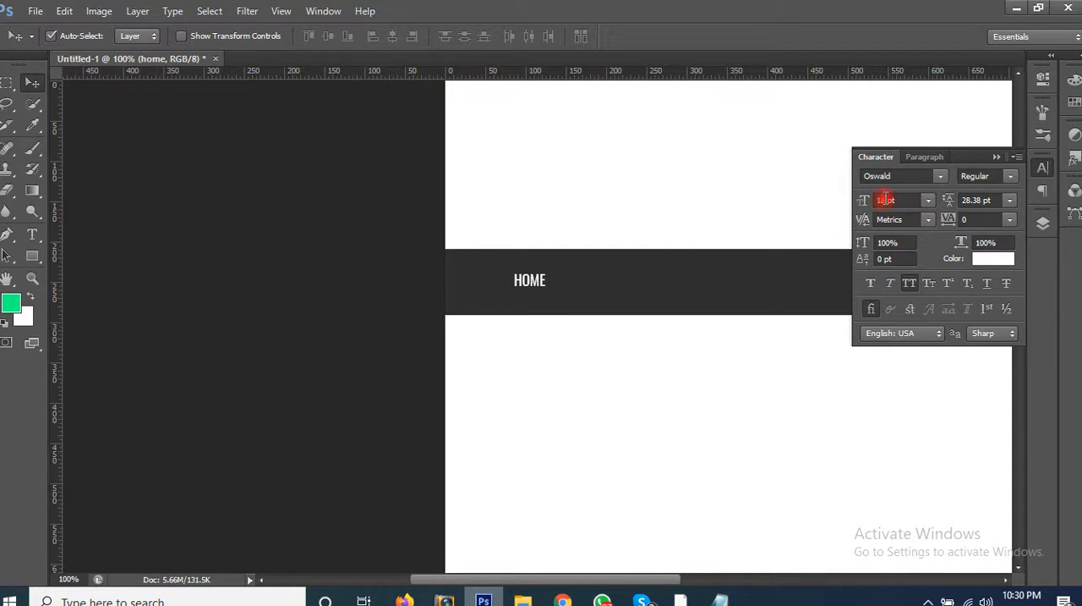
pyautogui.moveTo(885, 200); pyautogui.dragTo(844, 202)
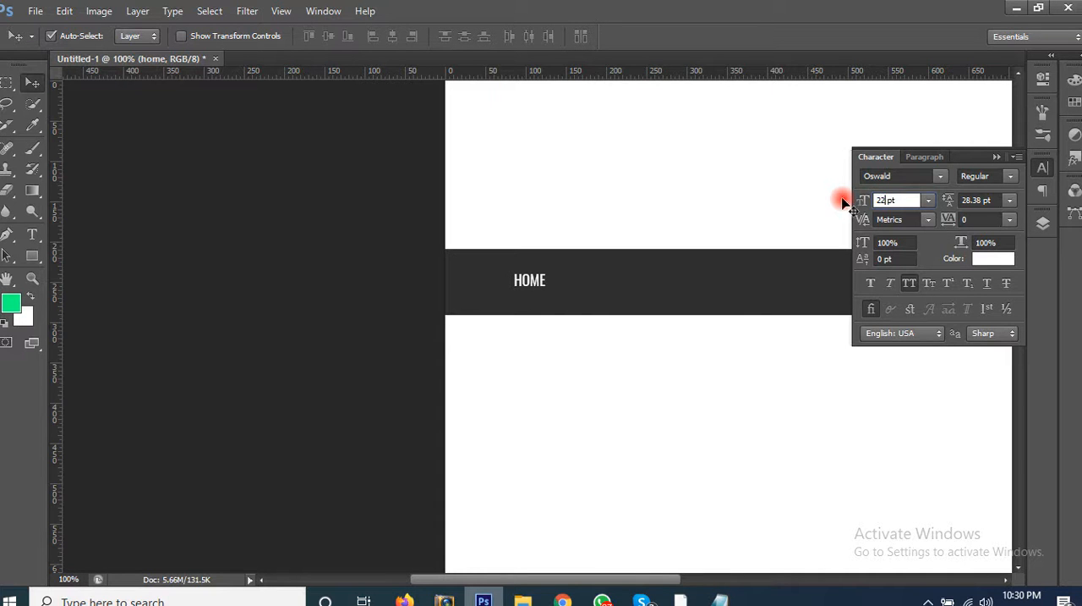
pyautogui.write('22')
pyautogui.press('Return')
# Step: Move the HOME text slightly left and down so it sits centred vertically in the dark bar
pyautogui.moveTo(549, 370); pyautogui.dragTo(376, 351)
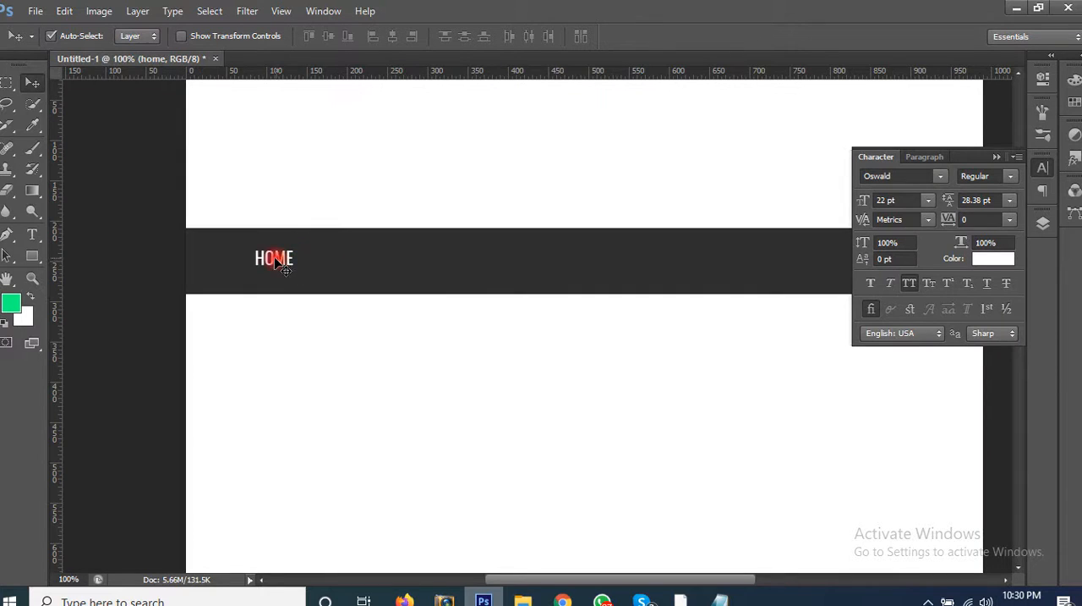
pyautogui.moveTo(284, 268); pyautogui.dragTo(267, 271)
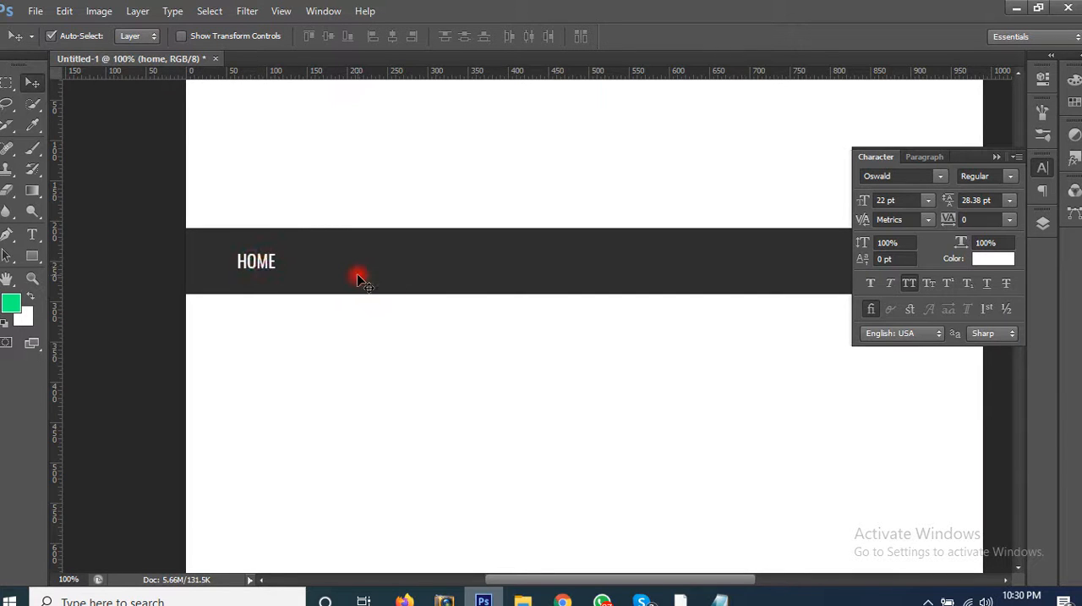
pyautogui.press('Down')
pyautogui.click(997, 159)
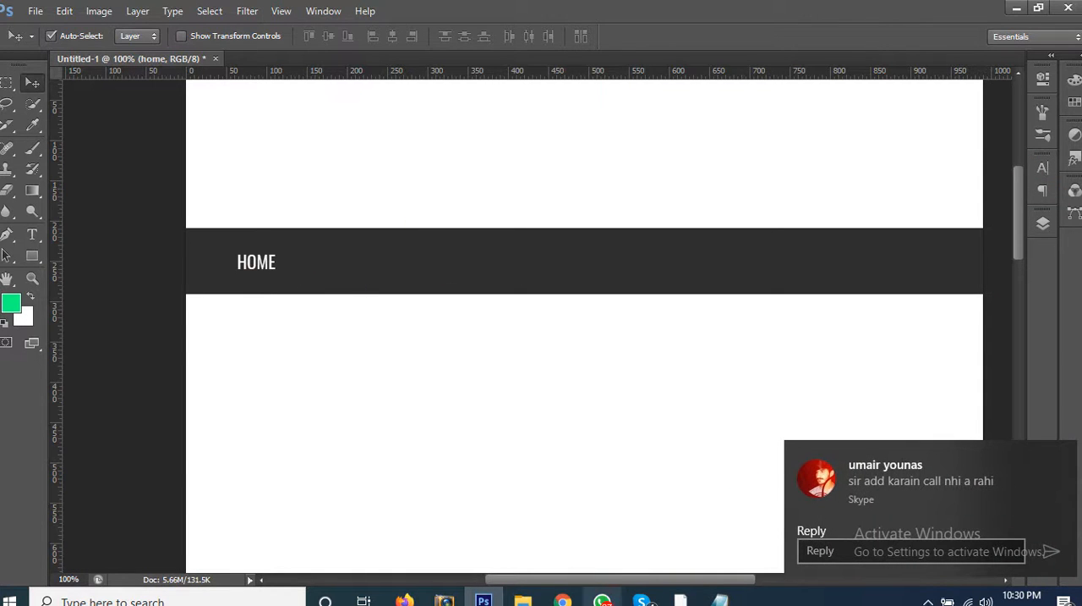
pyautogui.click(642, 600)
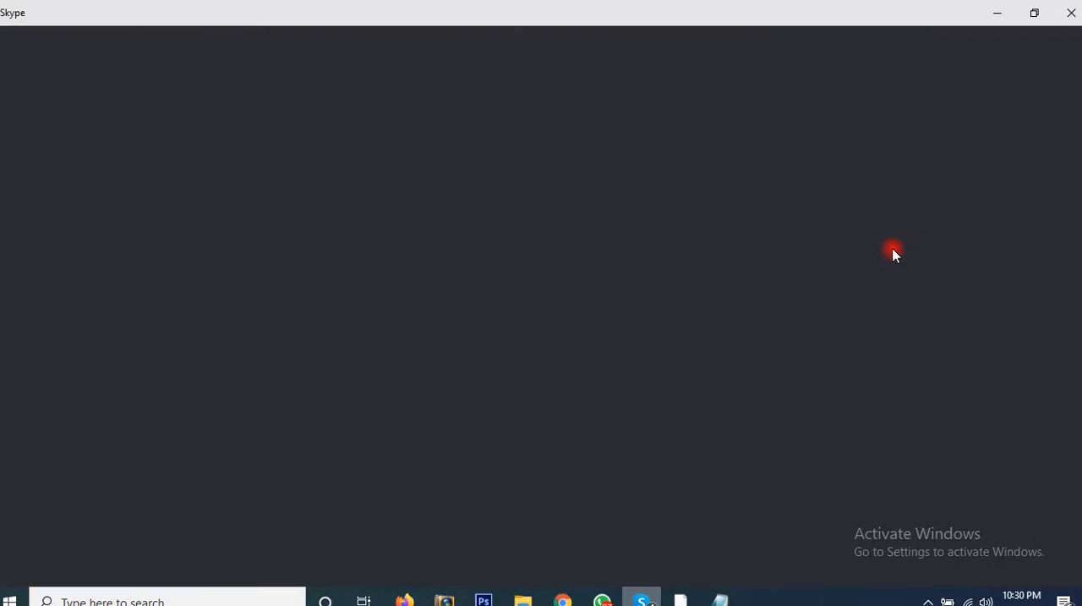
pyautogui.click(484, 599)
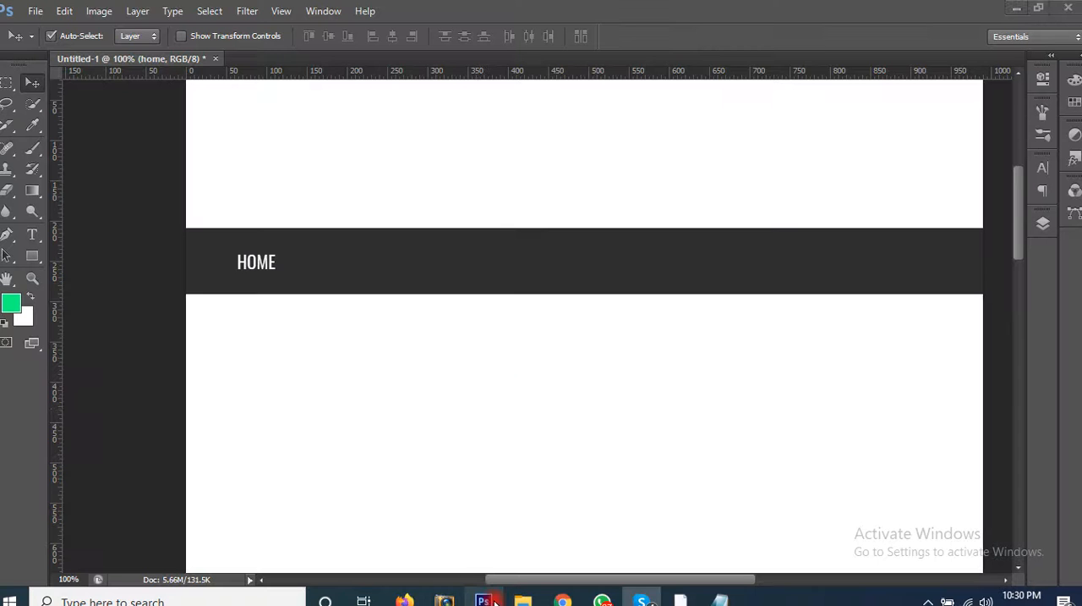
# Step: Open the HOME text in the dark bar for editing and select all of it
pyautogui.click(1043, 222)
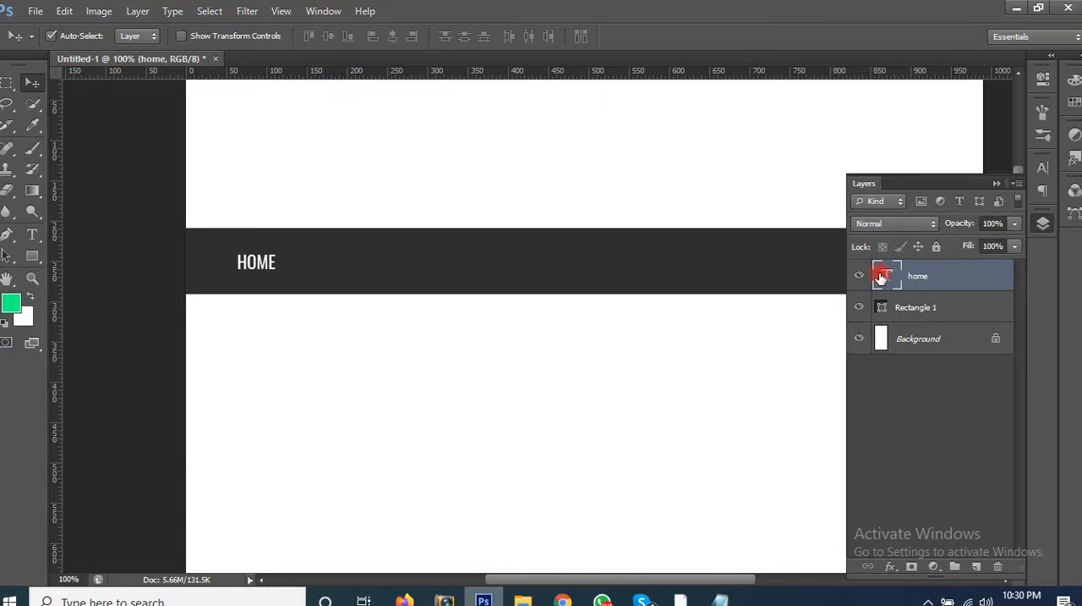
pyautogui.press('t')
pyautogui.click(281, 264)
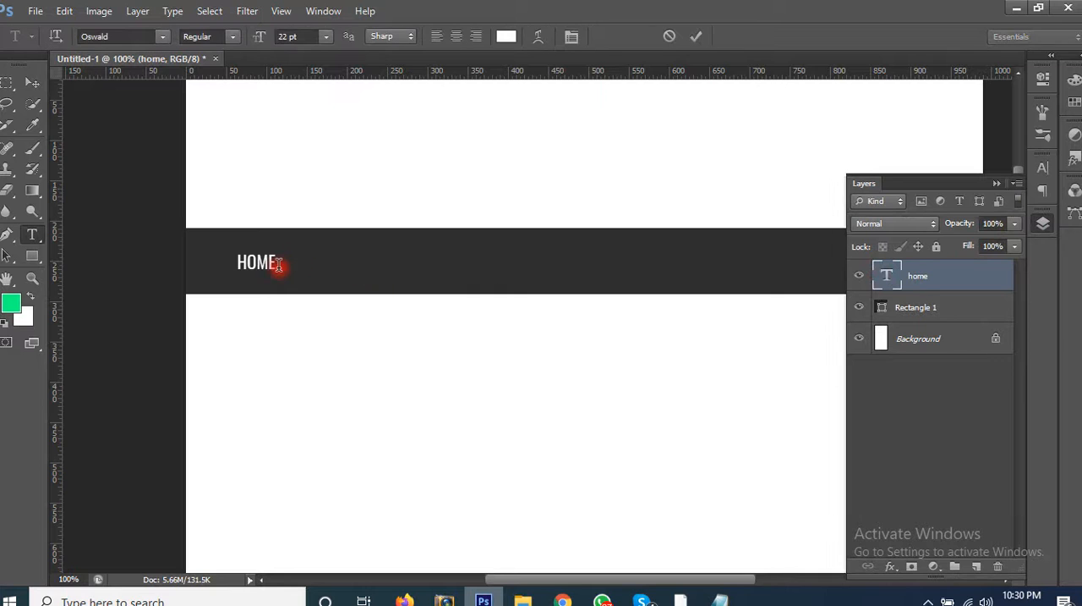
pyautogui.hotkey('ctrl', 'a')
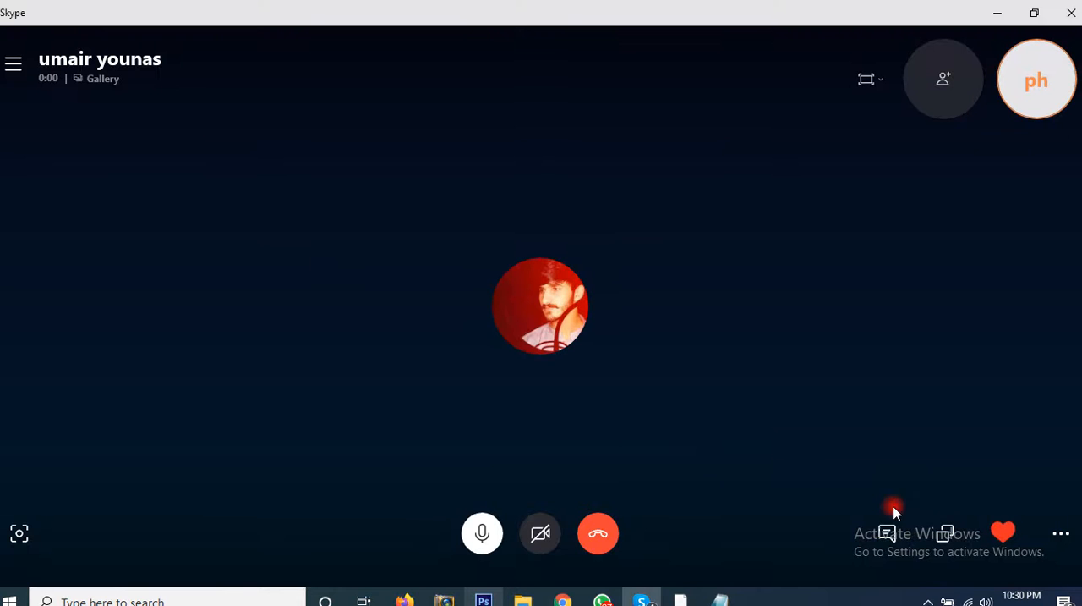
# Step: Share the screen in the Skype call and return to Photoshop
pyautogui.click(946, 534)
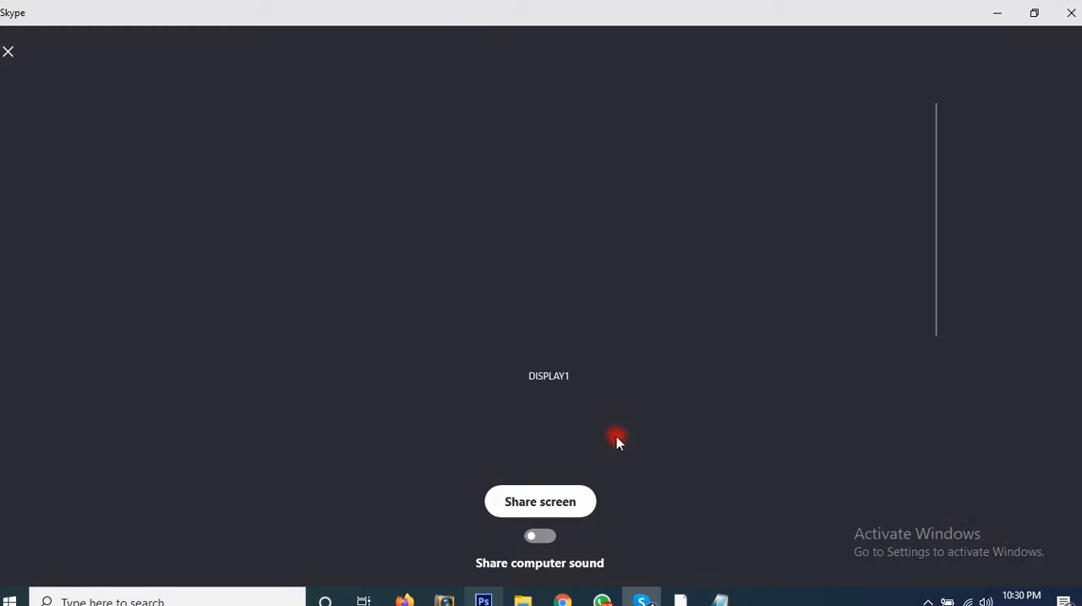
pyautogui.click(509, 512)
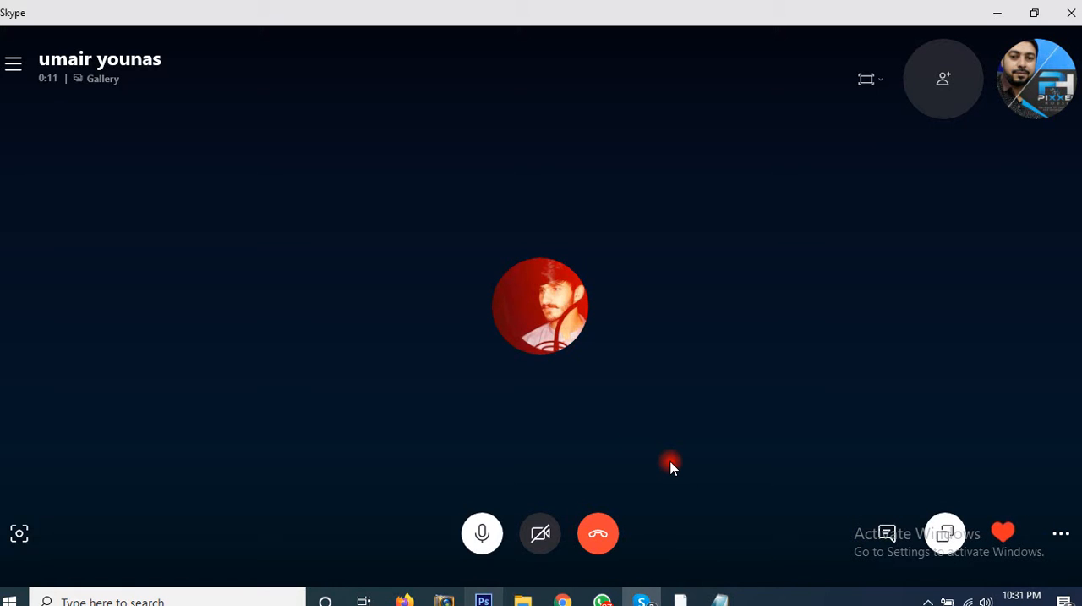
pyautogui.hotkey('alt', 'Tab')
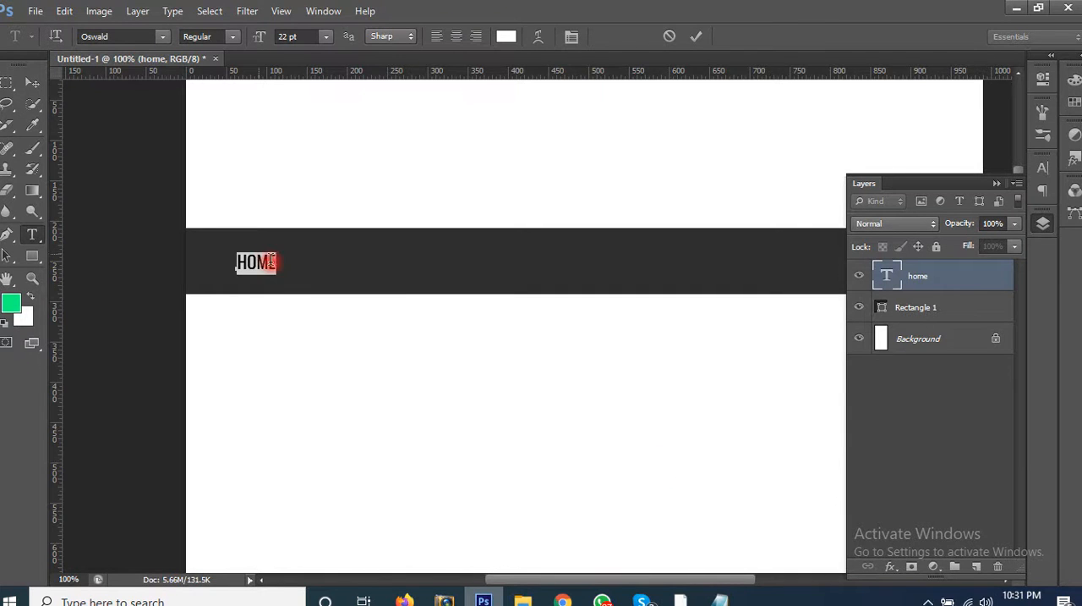
# Step: Add SERVICES after HOME in the same text line with a wide gap of spaces, and select that gap for reuse
pyautogui.click(402, 284)
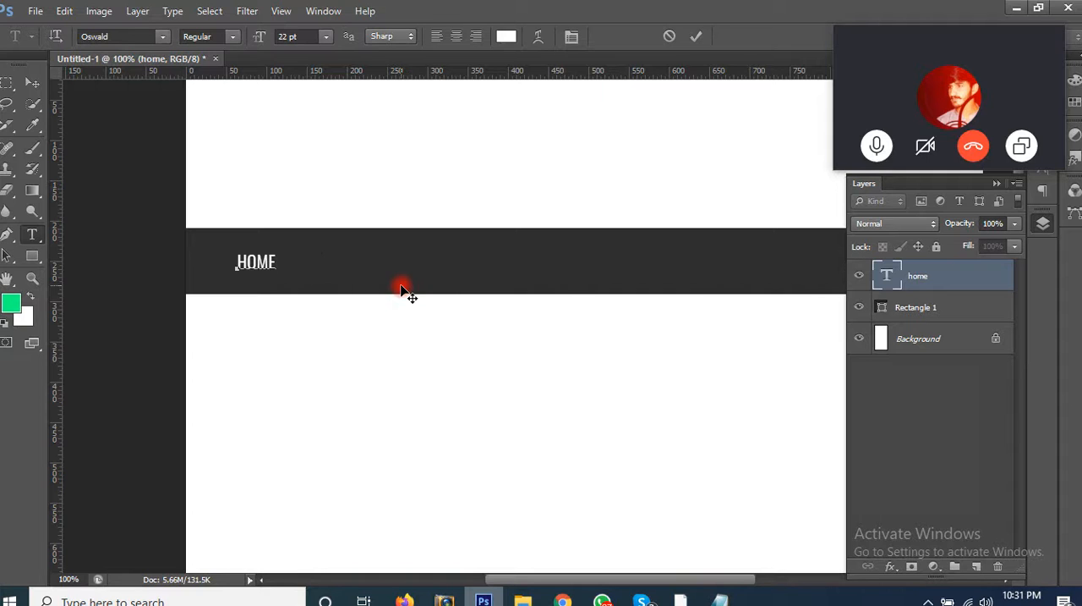
pyautogui.write('SERVICES')
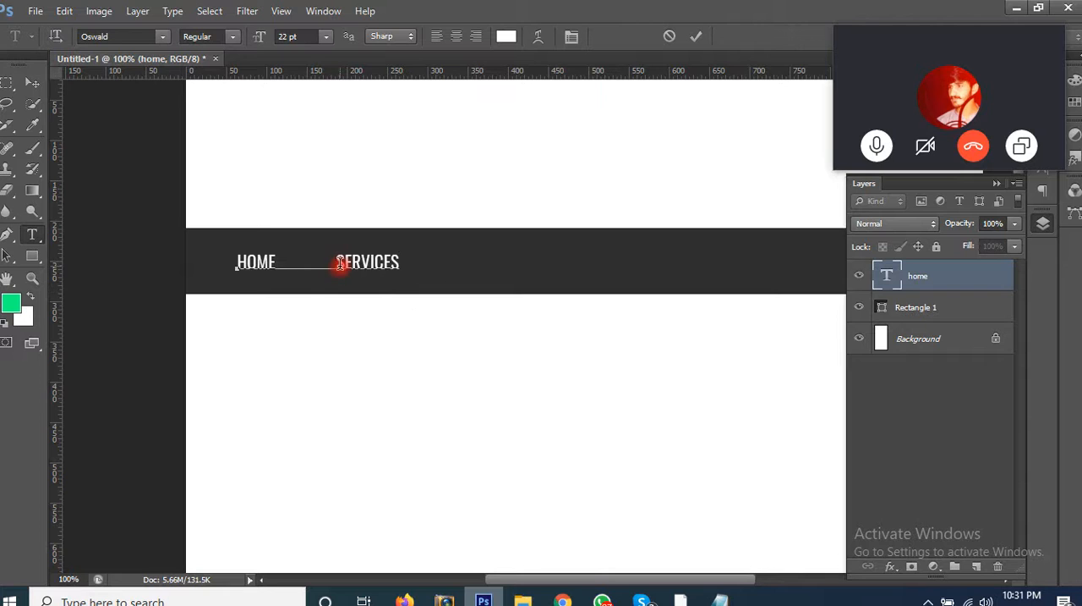
pyautogui.moveTo(277, 264); pyautogui.dragTo(337, 268)
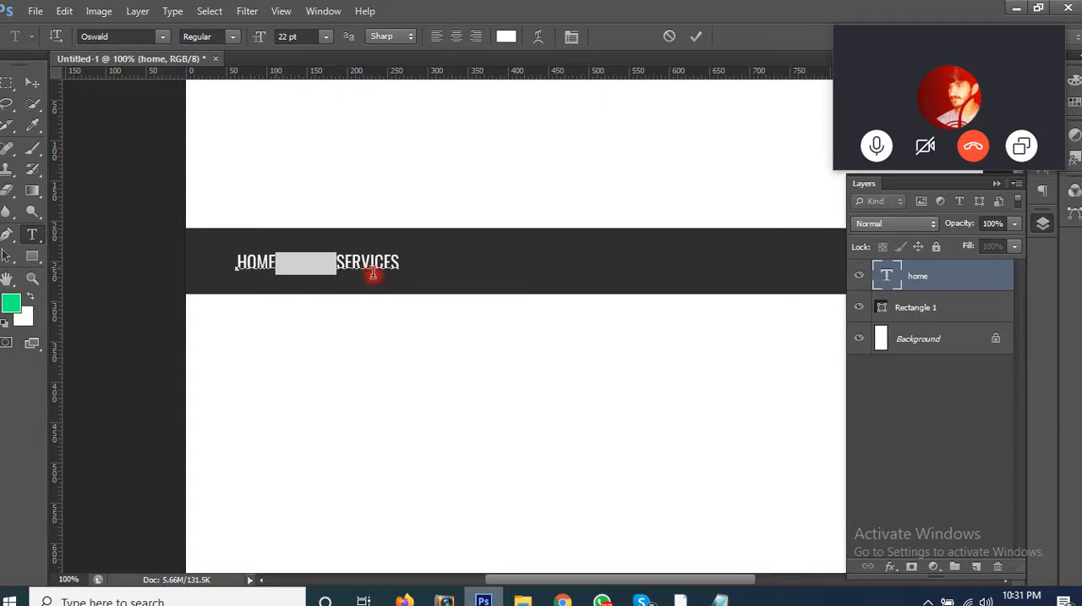
pyautogui.press('Right')
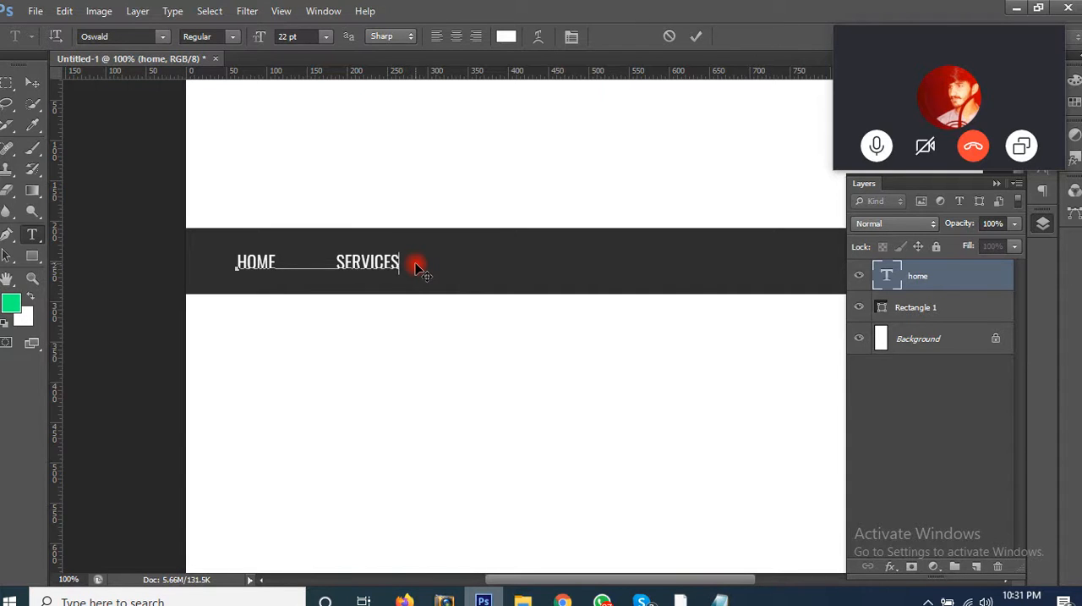
# Step: Extend the menu line with ABOUT US, PROFILE, PORTFOLIO and one further item, separated by similar wide gaps, and commit the text
pyautogui.press('ctrl')
pyautogui.write('ABOUT US          ')
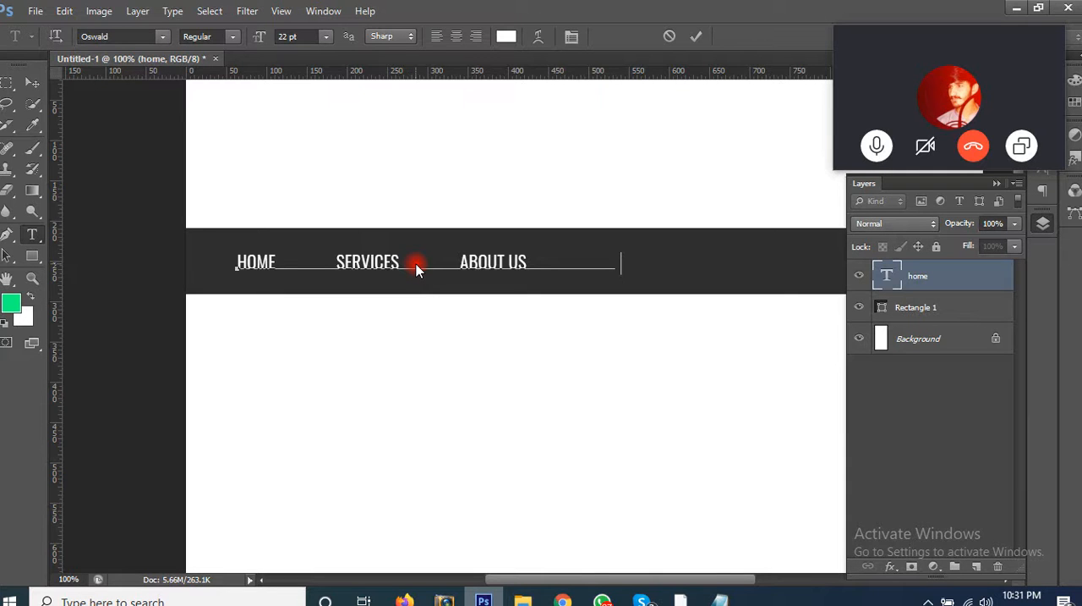
pyautogui.write('PROFILE          ')
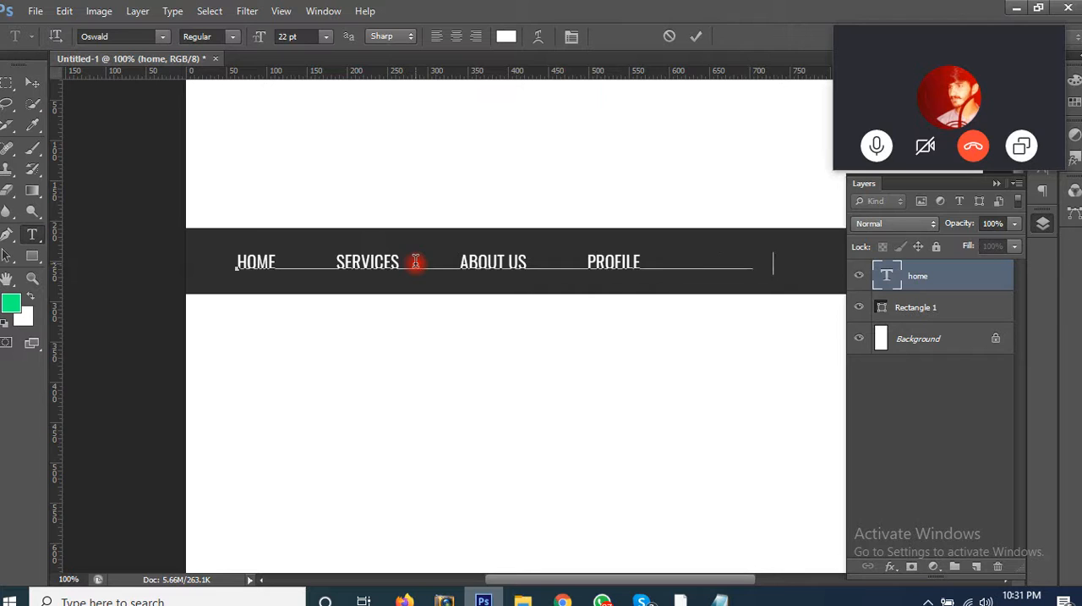
pyautogui.write('PORTFOLIO')
pyautogui.press('ctrl')
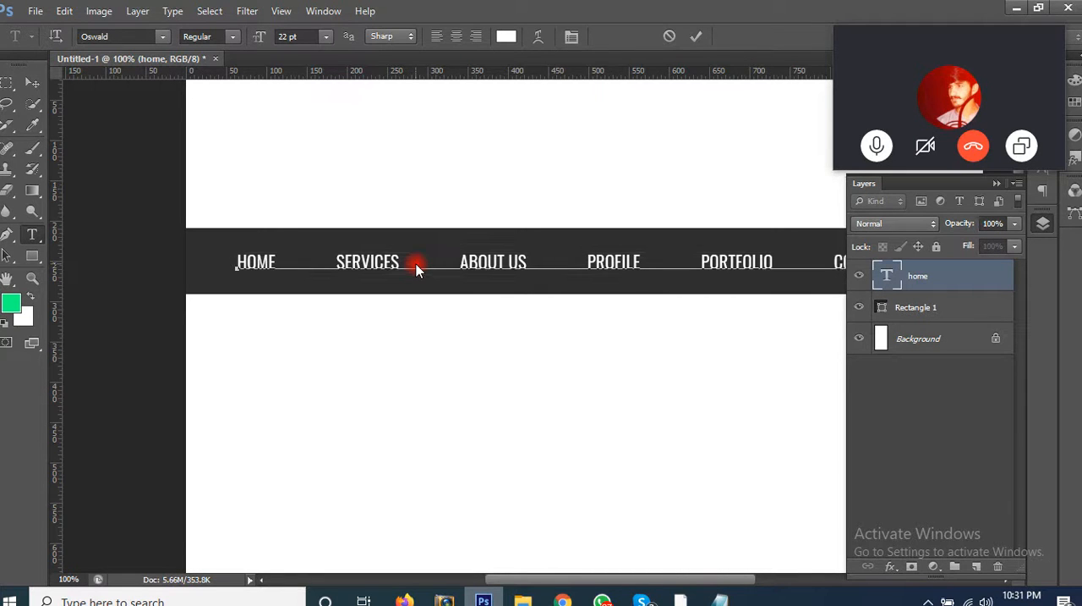
pyautogui.hotkey('ctrl', 'Return')
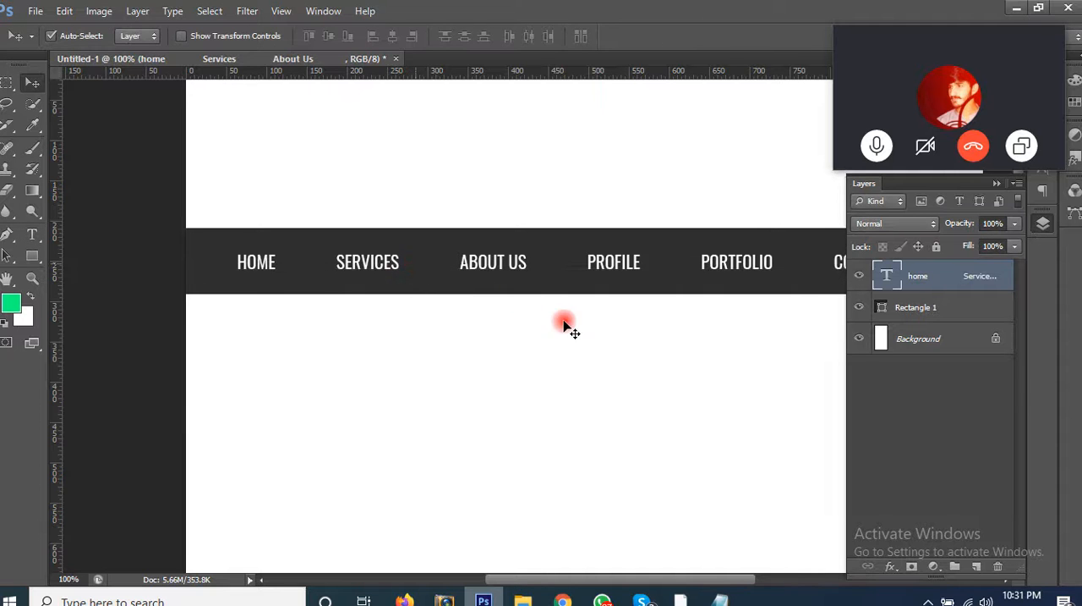
# Step: Draw a blue rectangle about 96 px wide and 4 px high along the dark bar's lower edge, centred beneath HOME
pyautogui.moveTo(383, 345); pyautogui.dragTo(379, 343)
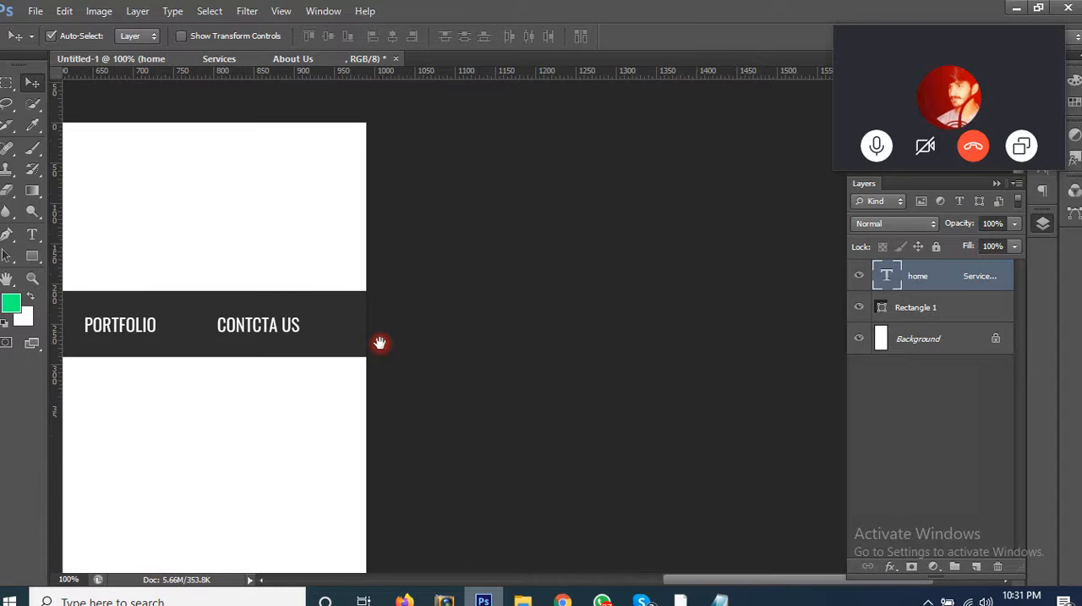
pyautogui.hotkey('ctrl', '-')
pyautogui.moveTo(315, 369); pyautogui.dragTo(626, 297)
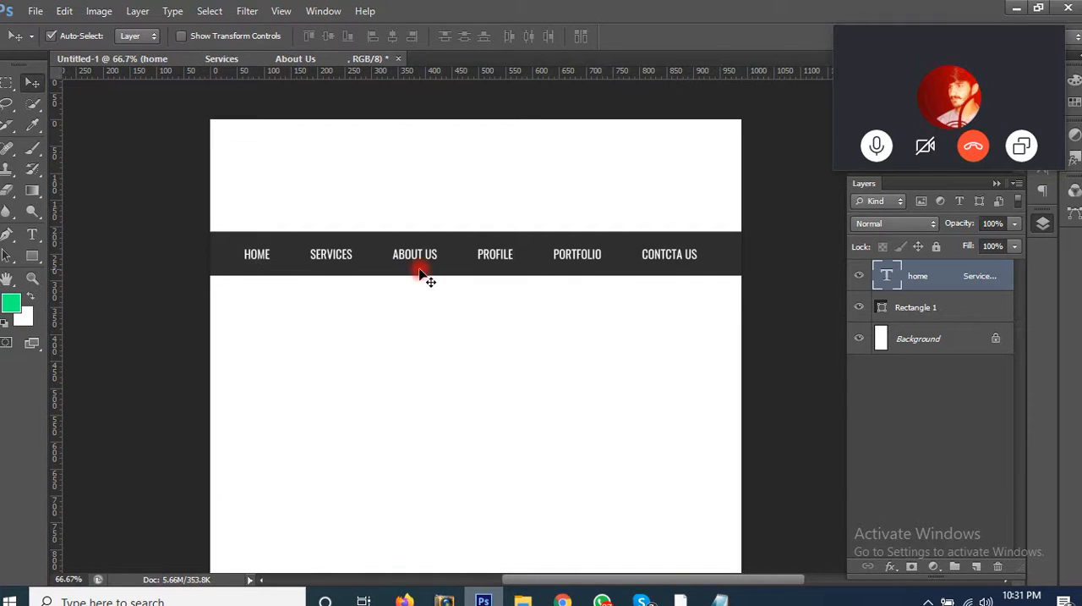
pyautogui.press('z')
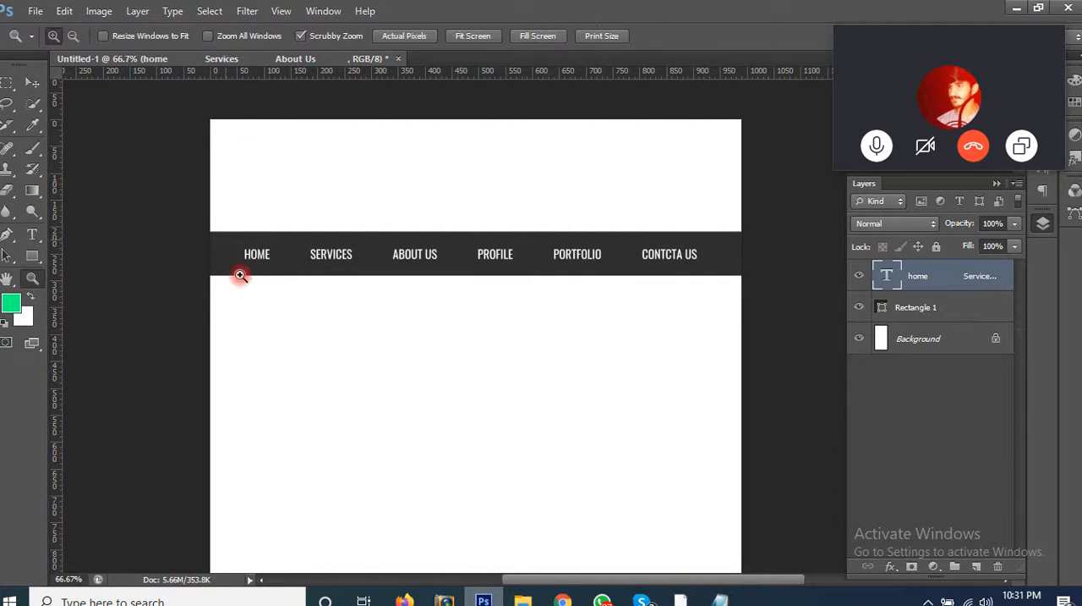
pyautogui.moveTo(240, 270); pyautogui.dragTo(259, 321)
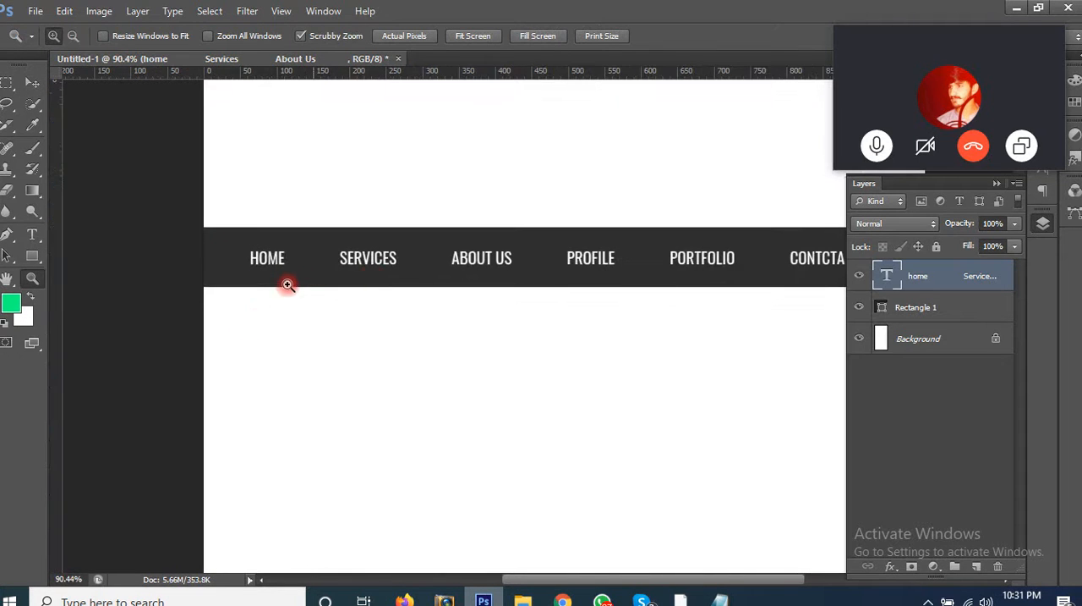
pyautogui.click(32, 256)
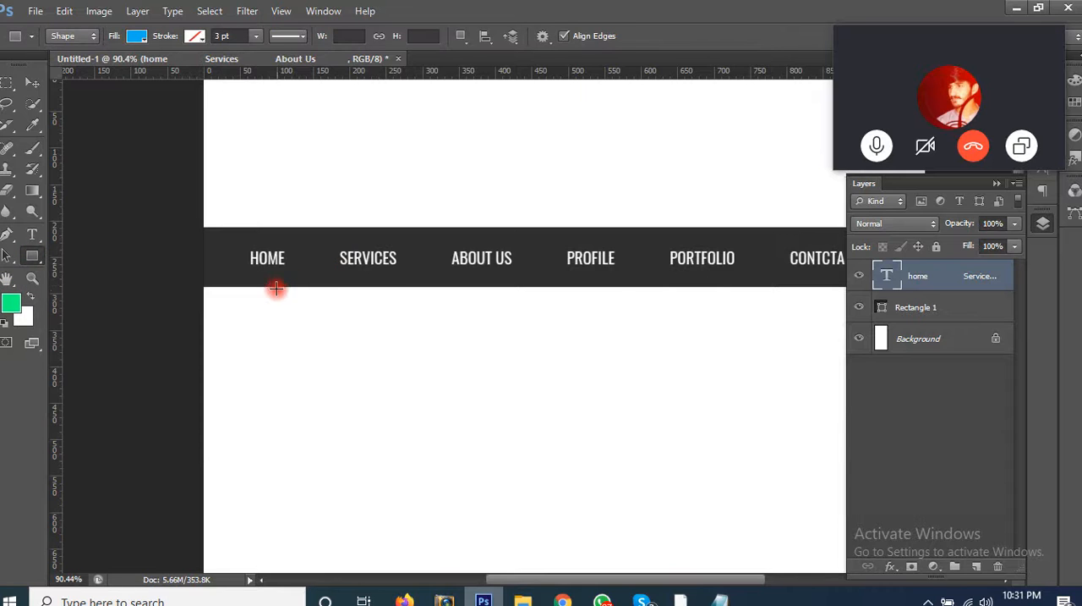
pyautogui.press('z')
pyautogui.moveTo(237, 223); pyautogui.dragTo(315, 408)
pyautogui.click(32, 257)
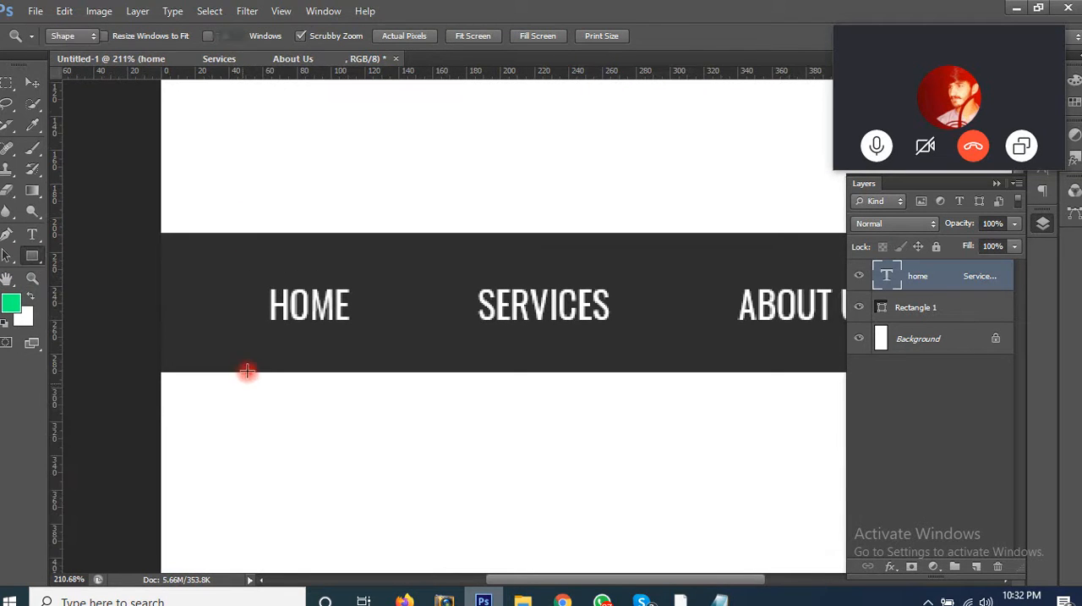
pyautogui.moveTo(241, 370); pyautogui.dragTo(402, 366)
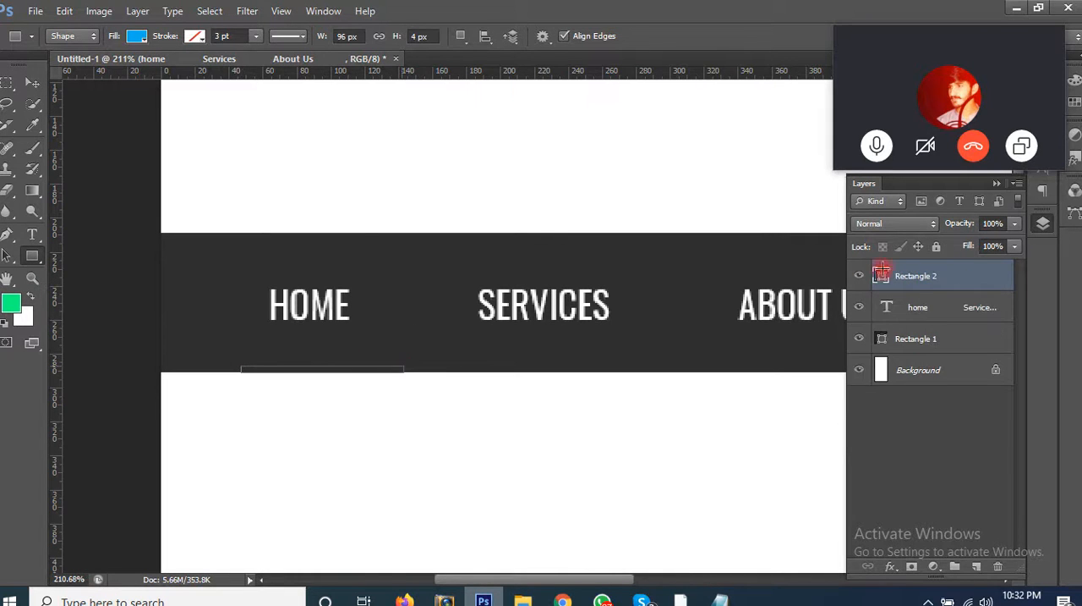
pyautogui.click(29, 85)
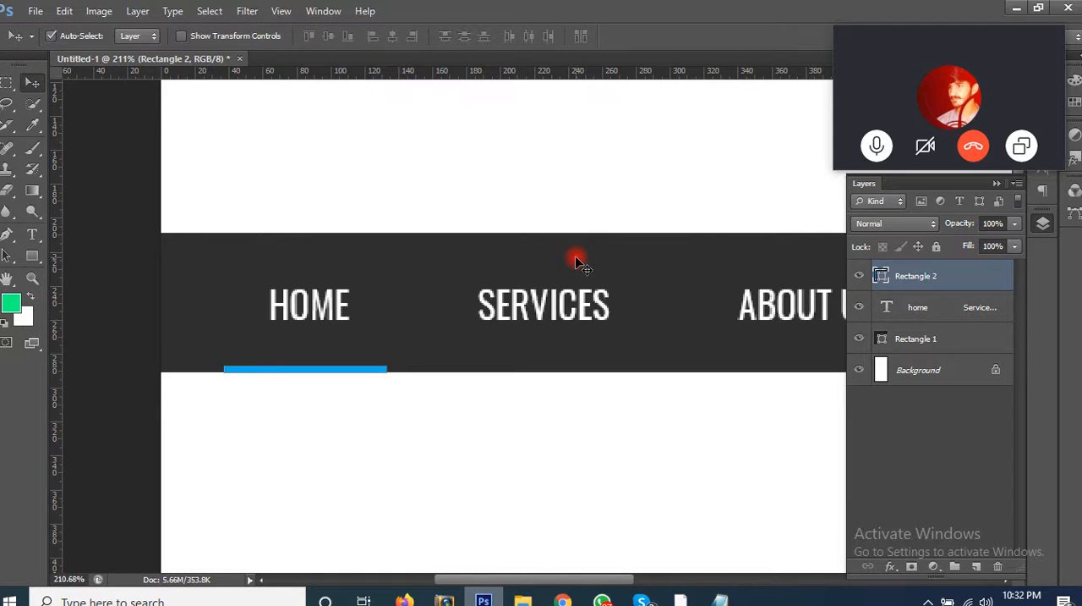
# Step: Duplicate the blue line beneath HOME and move the copy straight up to the dark bar's upper edge
pyautogui.click(506, 431)
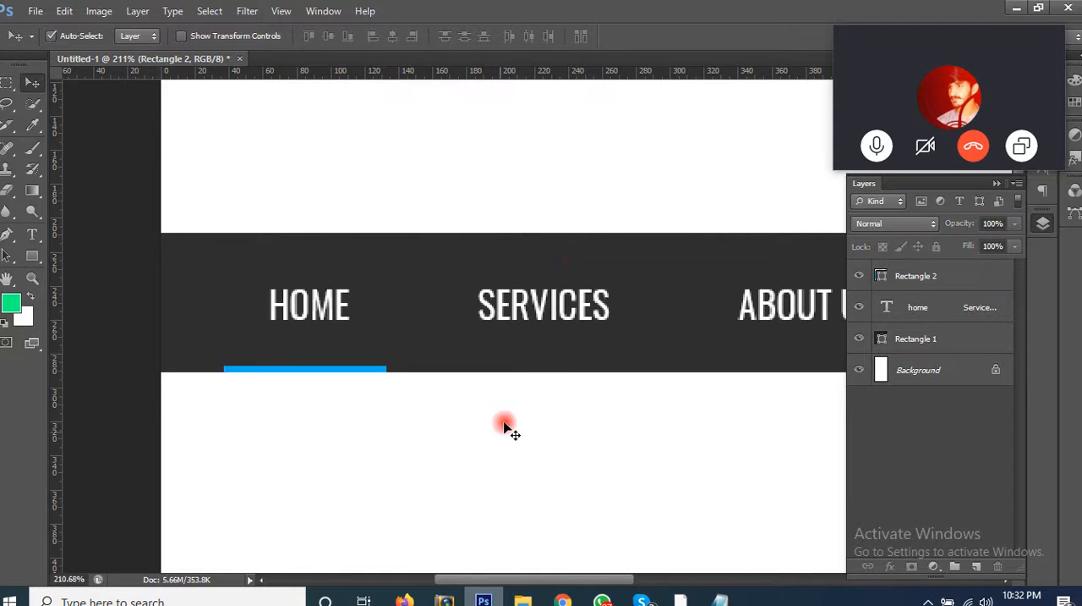
pyautogui.click(378, 375)
pyautogui.hotkey('ctrl', 'j')
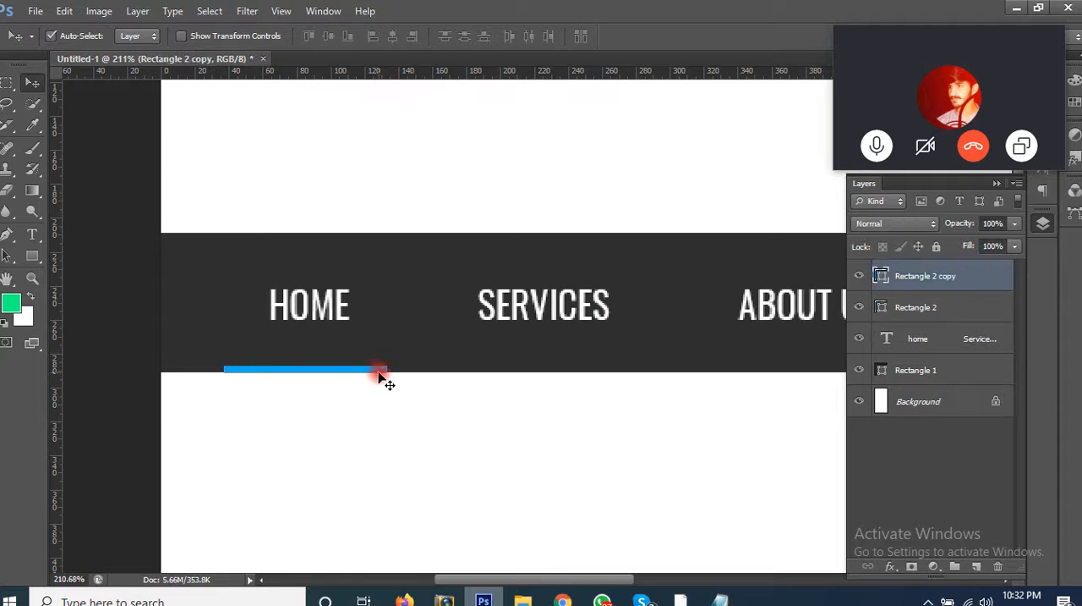
pyautogui.hotkey('shift', 'Up')
pyautogui.hotkey('shift', 'Up')
pyautogui.hotkey('shift', 'Up')
pyautogui.hotkey('shift', 'Up')
pyautogui.hotkey('shift', 'Up')
pyautogui.hotkey('shift', 'Up')
pyautogui.hotkey('shift', 'Up')
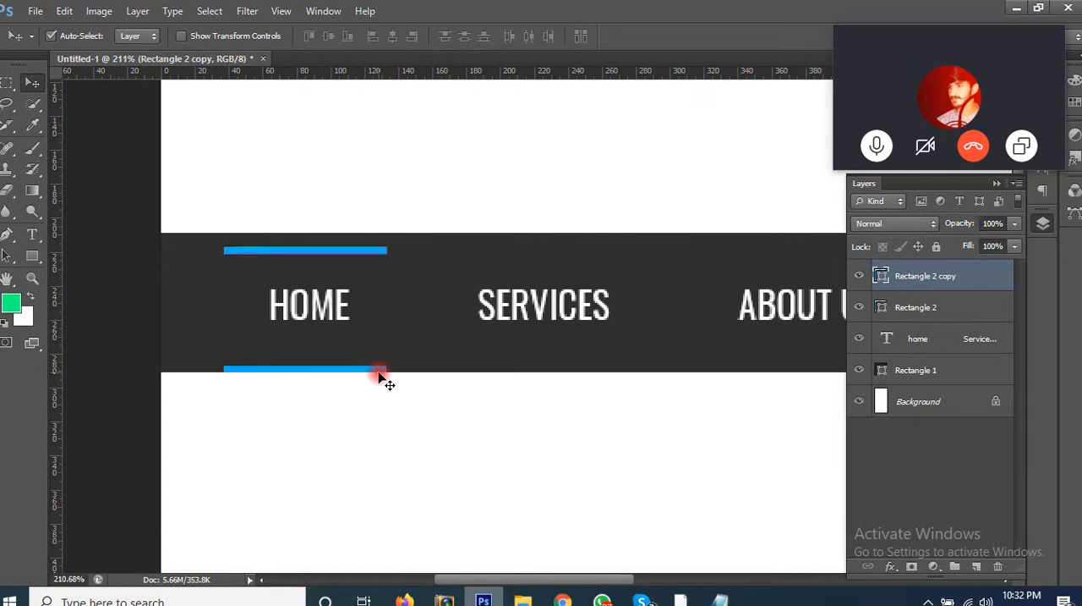
pyautogui.press('Up')
pyautogui.press('Up')
pyautogui.press('Up')
pyautogui.press('Up')
pyautogui.press('Up')
pyautogui.press('Up')
pyautogui.press('Up')
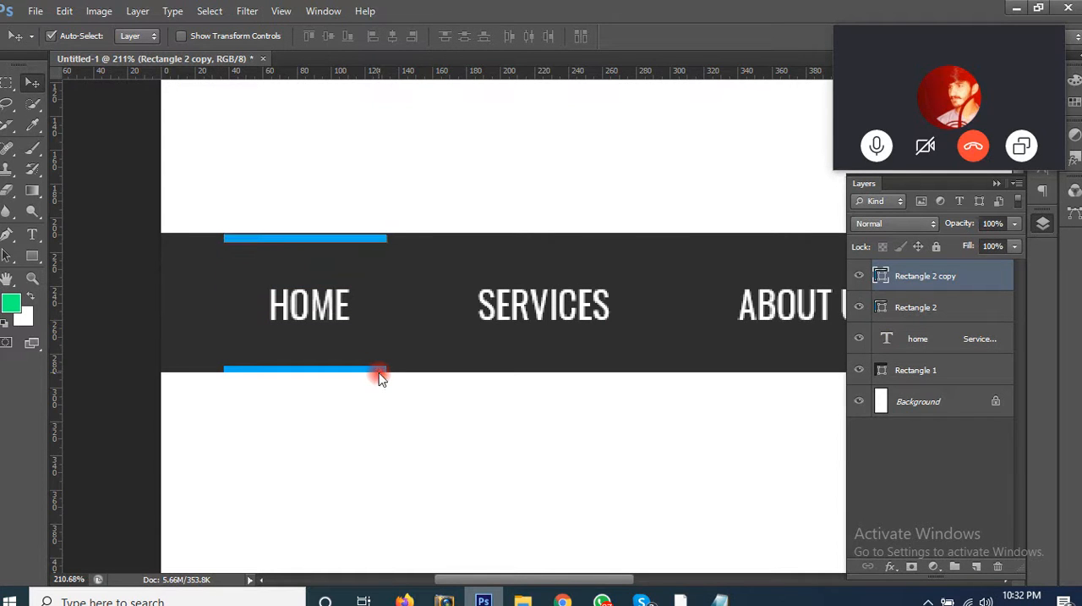
pyautogui.press('Up')
pyautogui.press('Up')
pyautogui.click(394, 449)
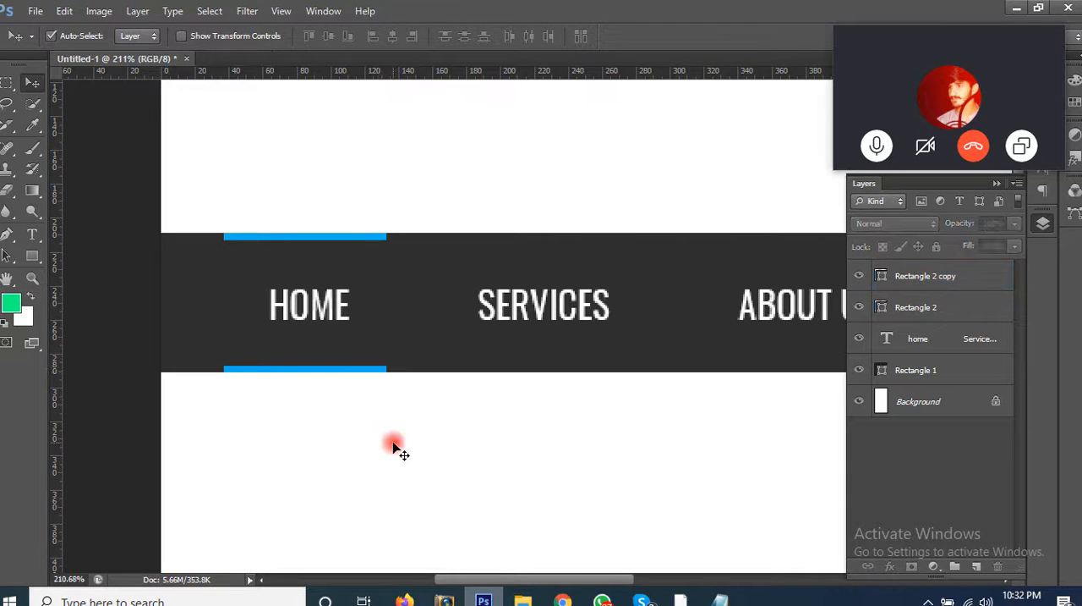
# Step: Select all layers of the navigation bar and move the bar up towards the page's upper edge
pyautogui.hotkey('ctrl', '1')
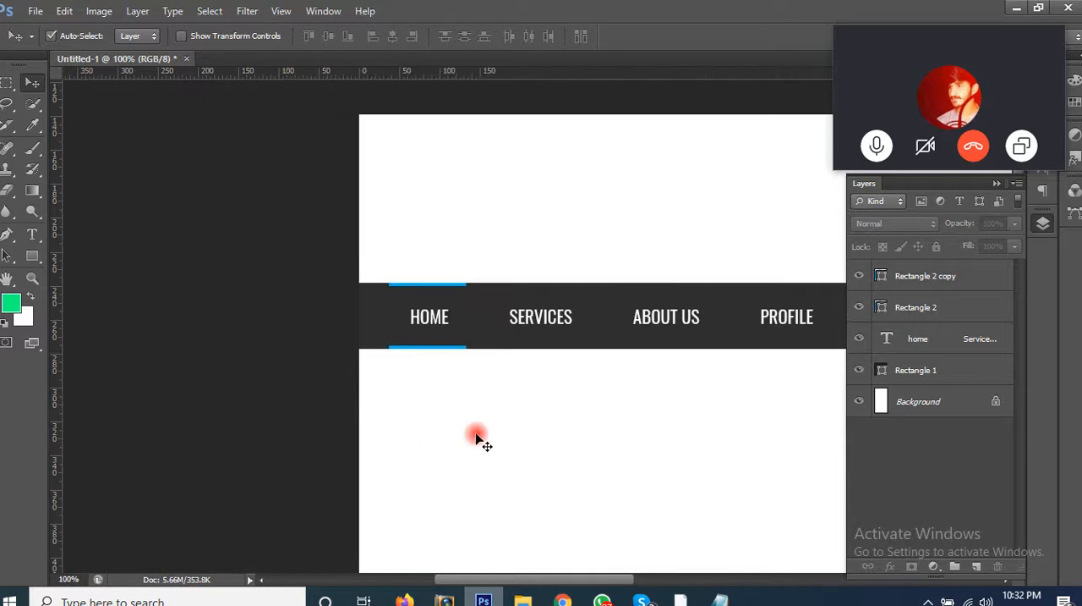
pyautogui.moveTo(345, 404); pyautogui.dragTo(290, 353)
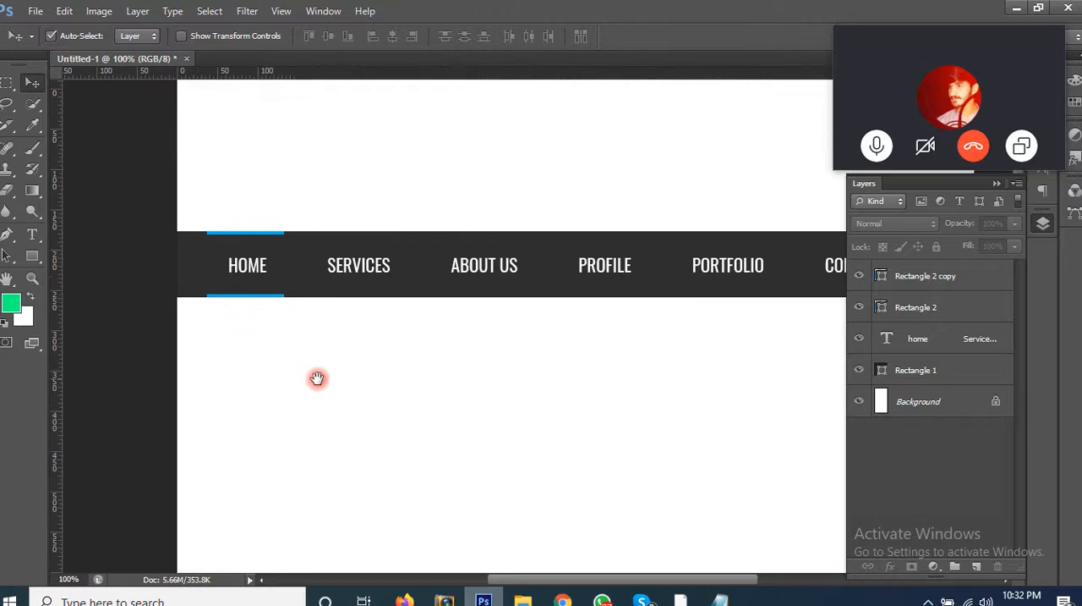
pyautogui.moveTo(228, 197); pyautogui.dragTo(527, 250)
# Step: Duplicate the whole navigation bar straight below the original, aligned with it and separated by a white gap
pyautogui.moveTo(528, 142); pyautogui.dragTo(559, 369)
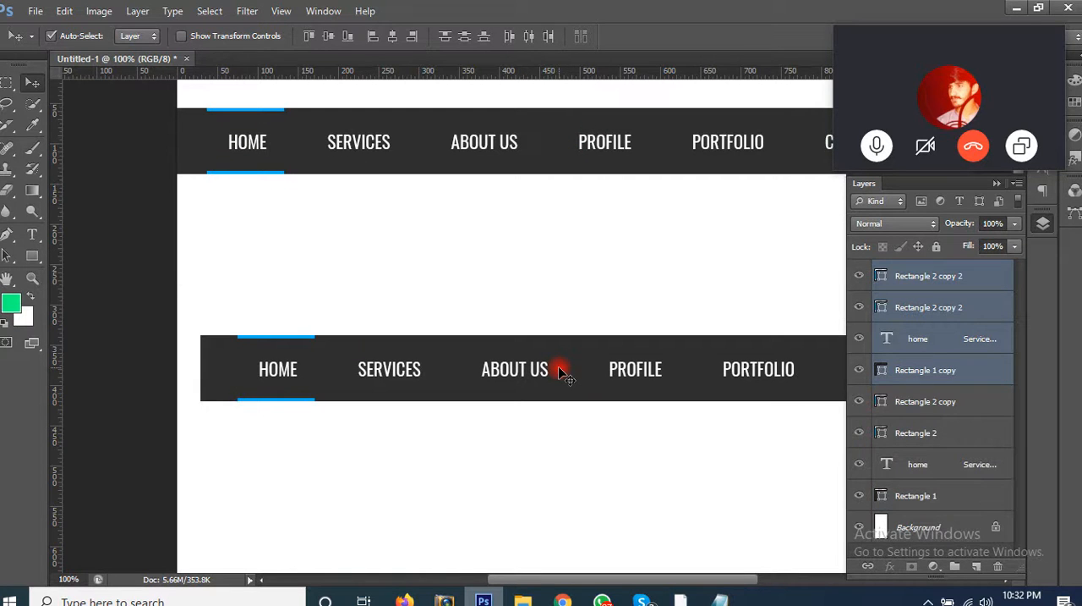
pyautogui.hotkey('ctrl', 'z')
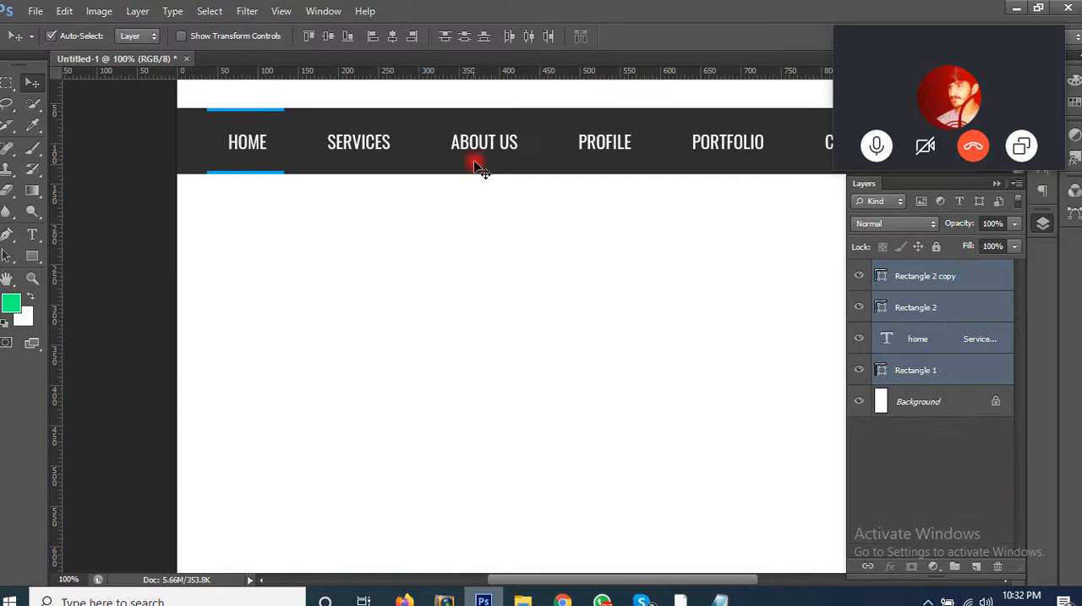
pyautogui.moveTo(469, 137); pyautogui.dragTo(465, 273)
pyautogui.click(505, 400)
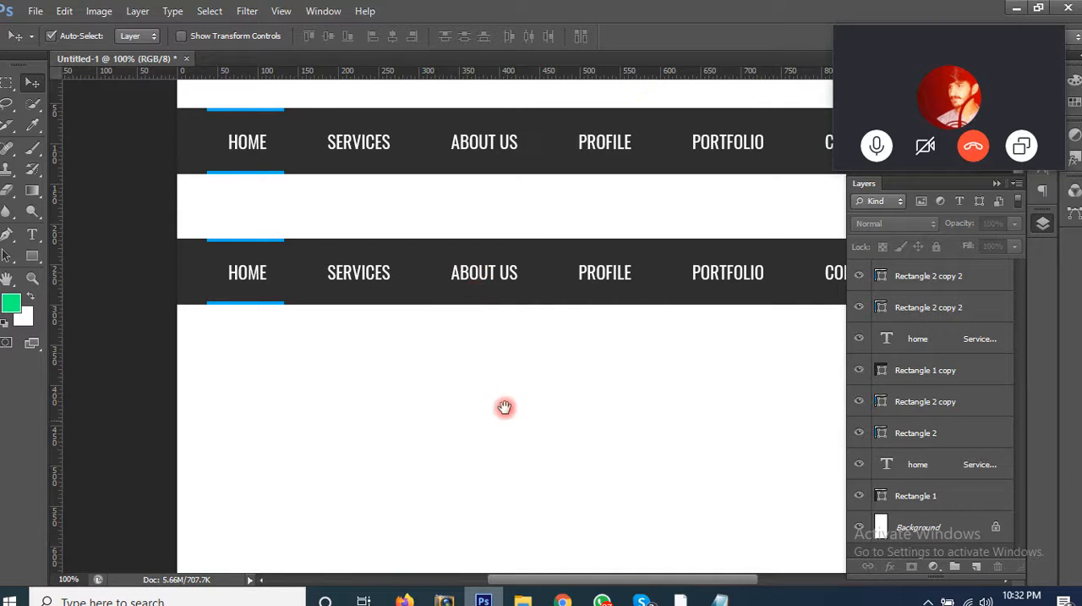
# Step: Change the duplicate bar's background fill to light grey d3d3d3
pyautogui.moveTo(505, 406); pyautogui.dragTo(463, 379)
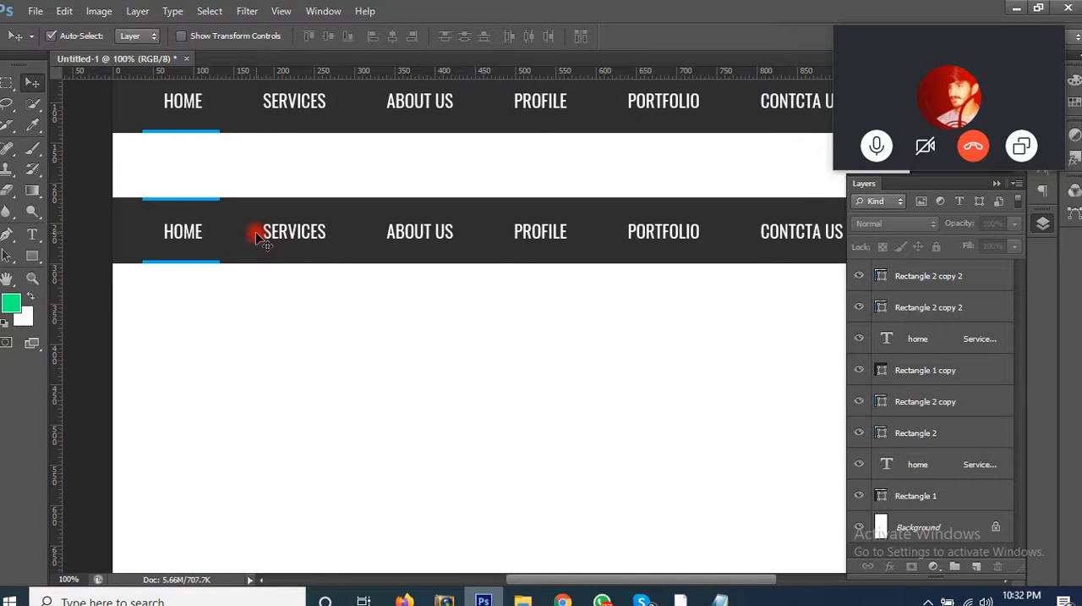
pyautogui.click(329, 251)
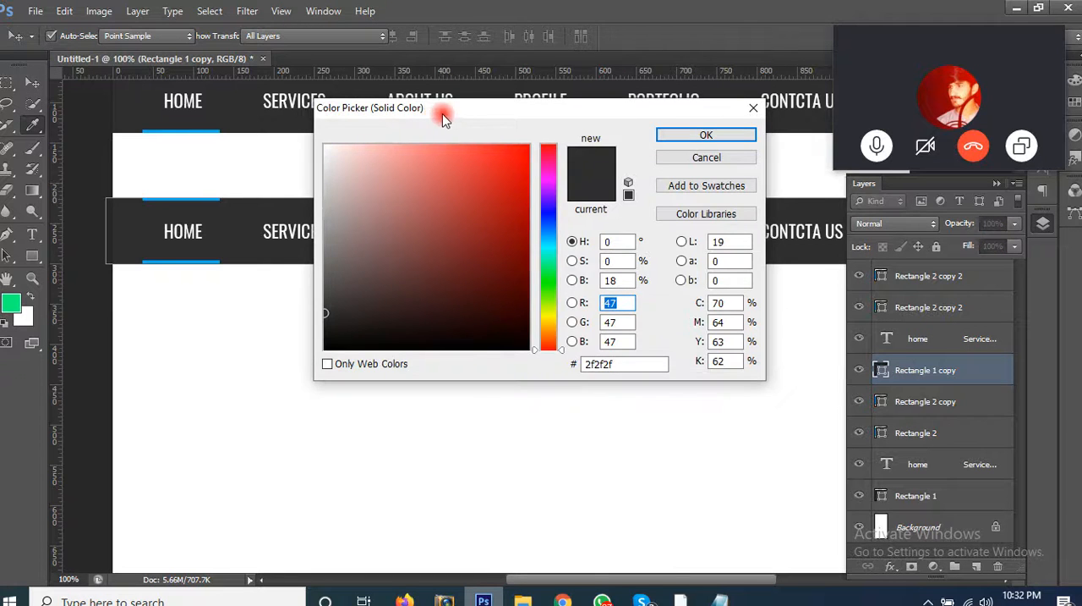
pyautogui.moveTo(442, 115); pyautogui.dragTo(544, 169)
pyautogui.click(418, 238)
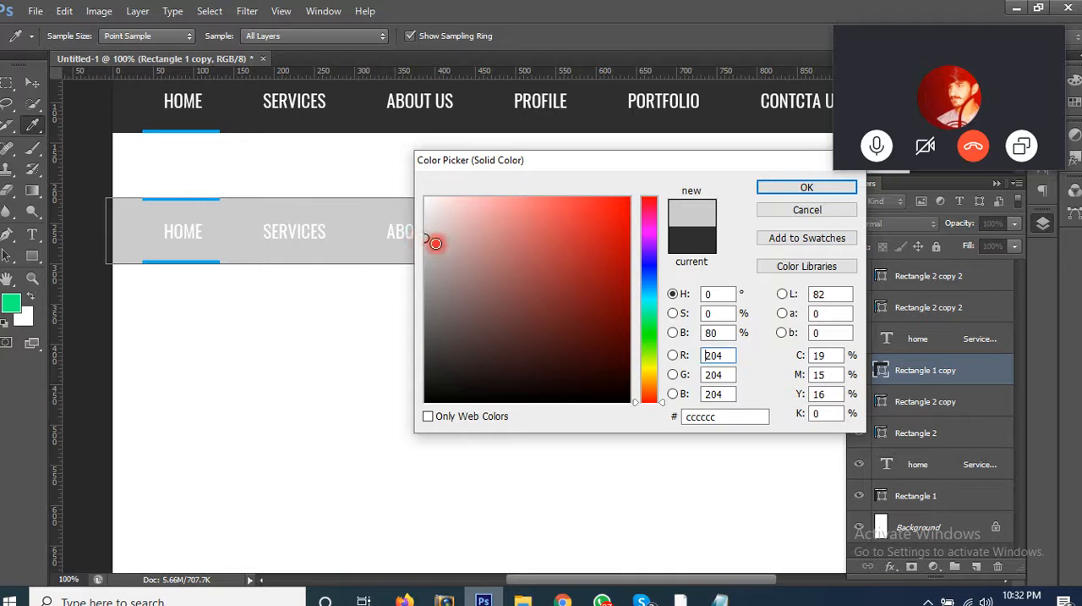
pyautogui.click(416, 232)
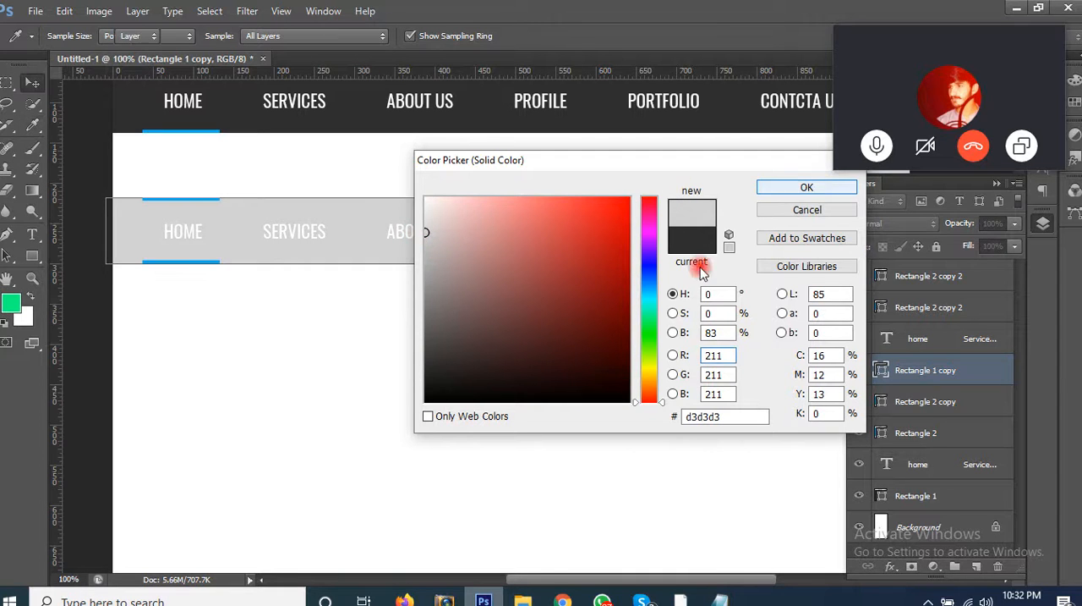
pyautogui.press('Return')
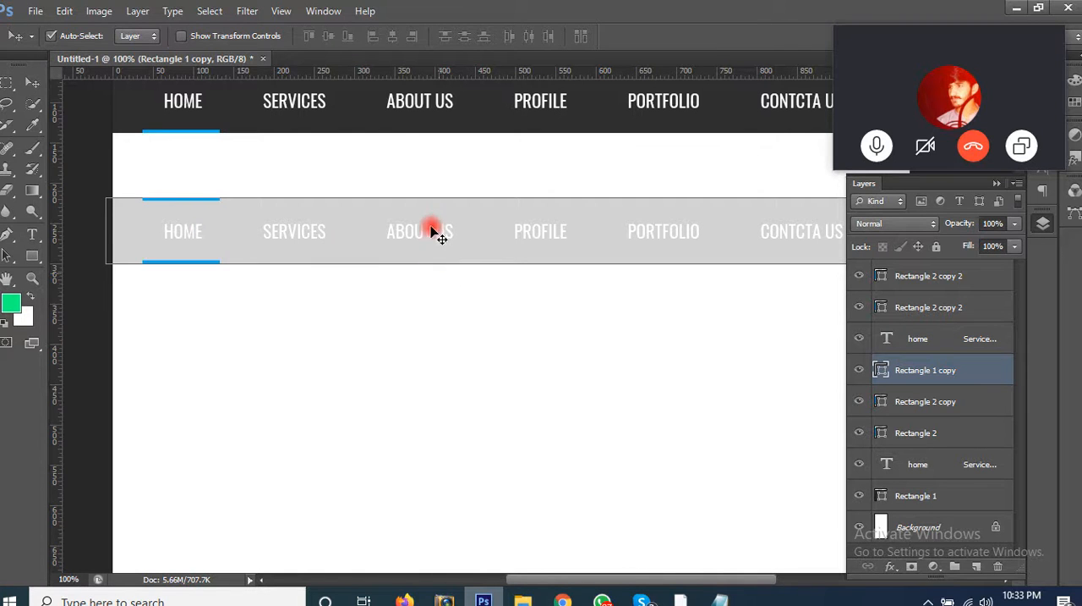
# Step: Reduce the light grey bar's height to 74 px around its centre, keeping the full width
pyautogui.hotkey('ctrl', 't')
pyautogui.moveTo(437, 195); pyautogui.dragTo(437, 200)
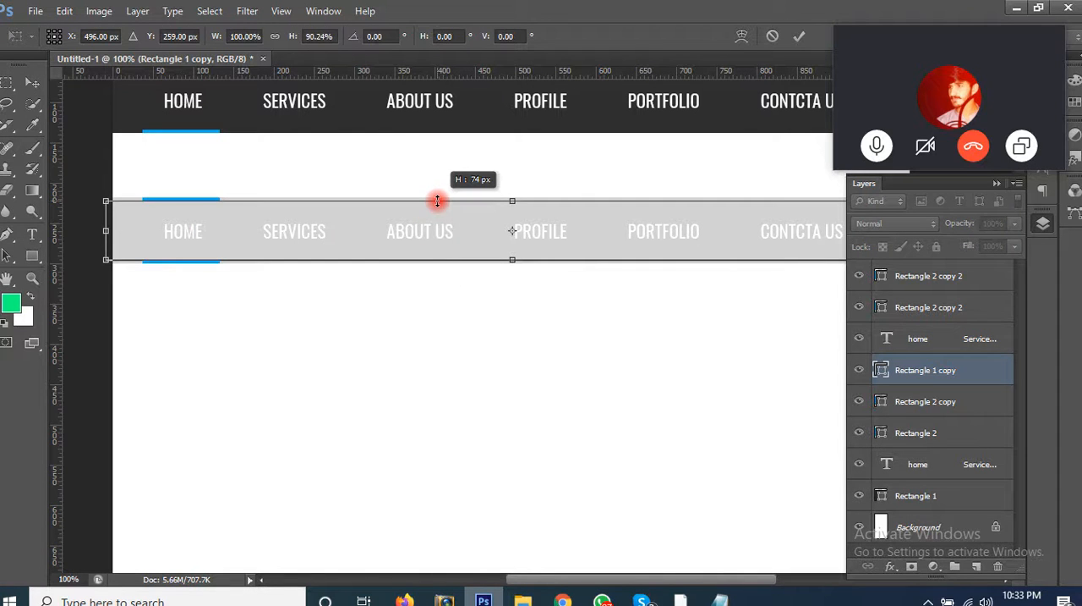
pyautogui.press('Return')
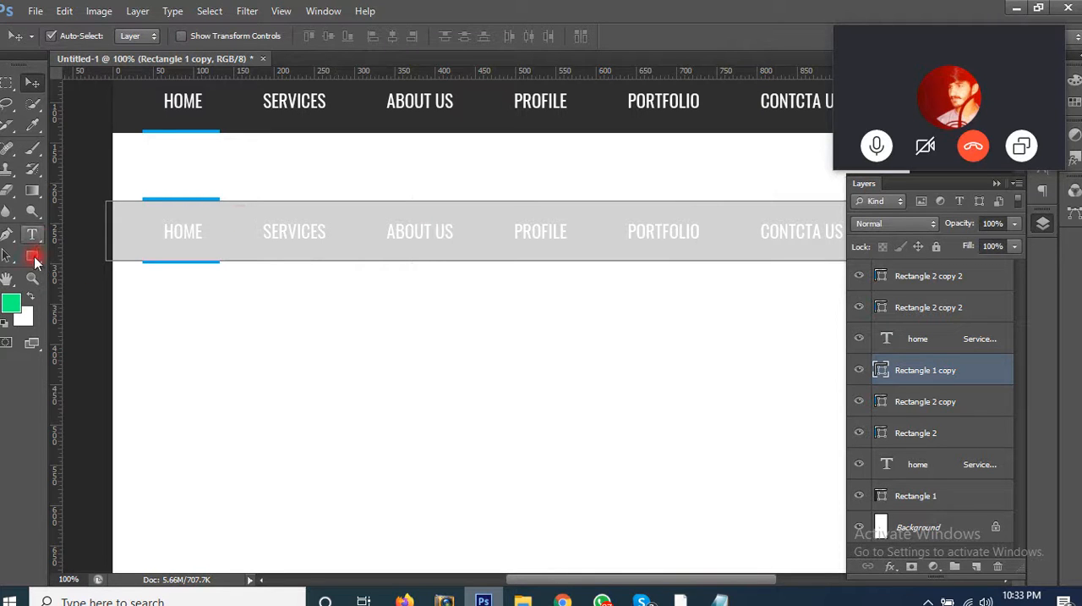
# Step: Give the light grey bar a dark grey 2 pt stroke and deselect it
pyautogui.click(32, 257)
pyautogui.click(193, 36)
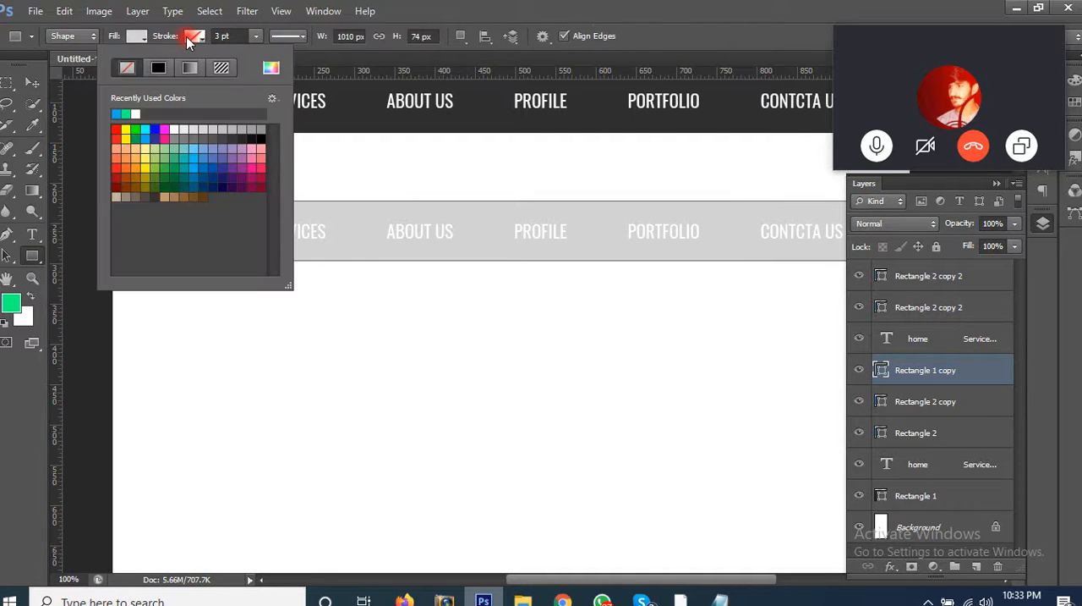
pyautogui.click(254, 136)
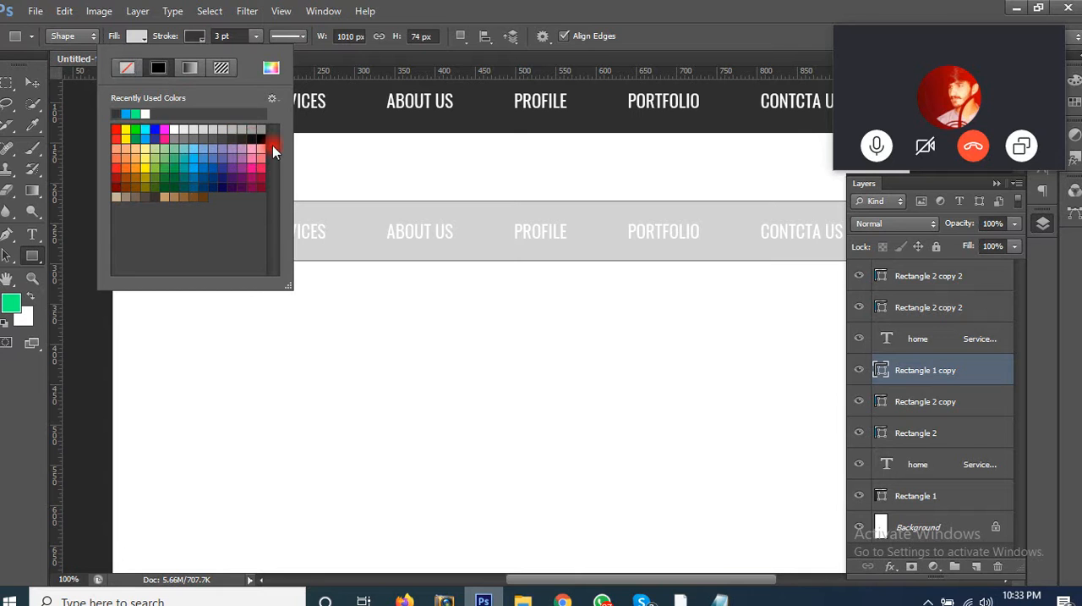
pyautogui.click(469, 19)
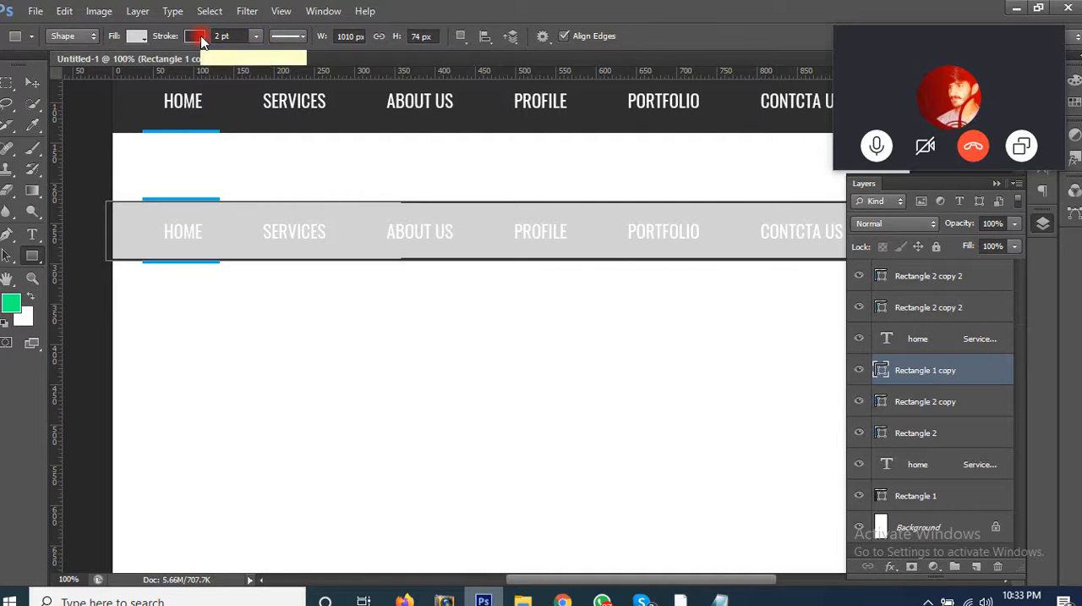
pyautogui.click(26, 83)
pyautogui.click(380, 335)
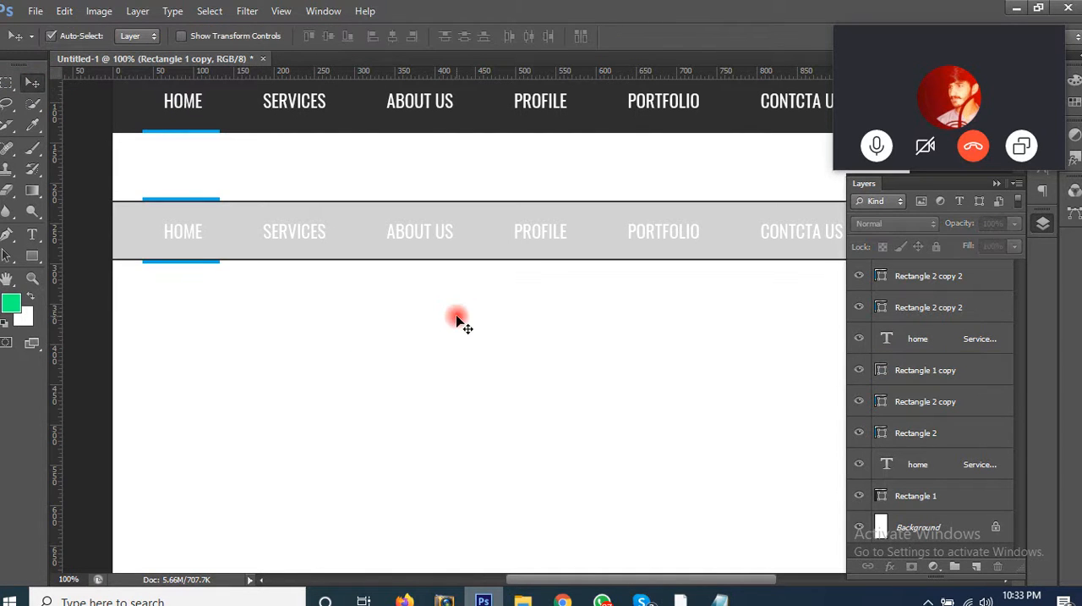
# Step: Close the floating Skype window and recolour the light grey bar's menu text to 2f2f2f, sampled from the dark bar
pyautogui.click(437, 241)
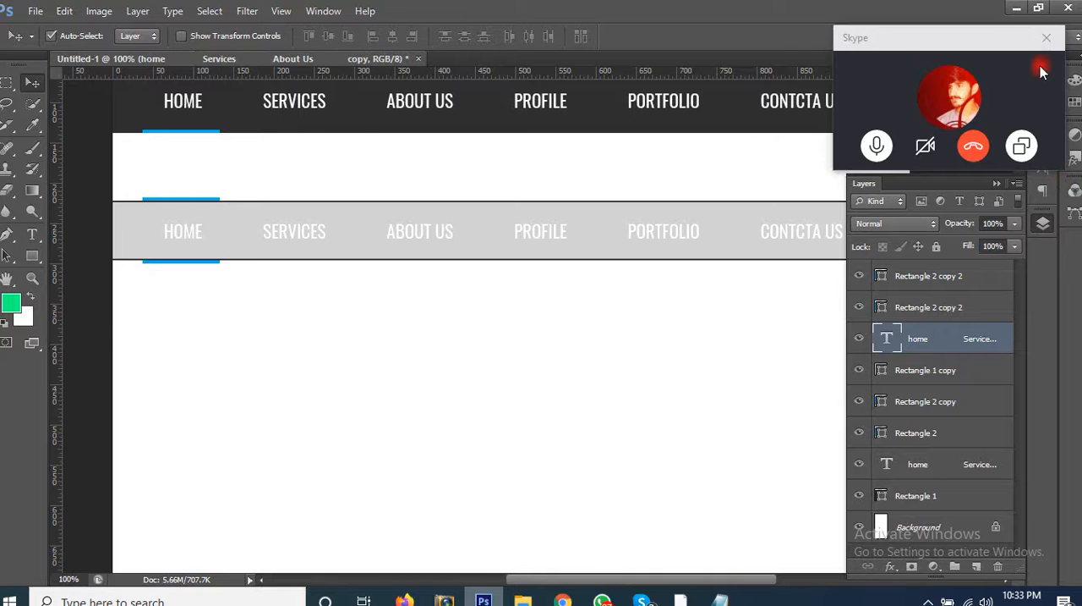
pyautogui.click(1050, 34)
pyautogui.click(1044, 173)
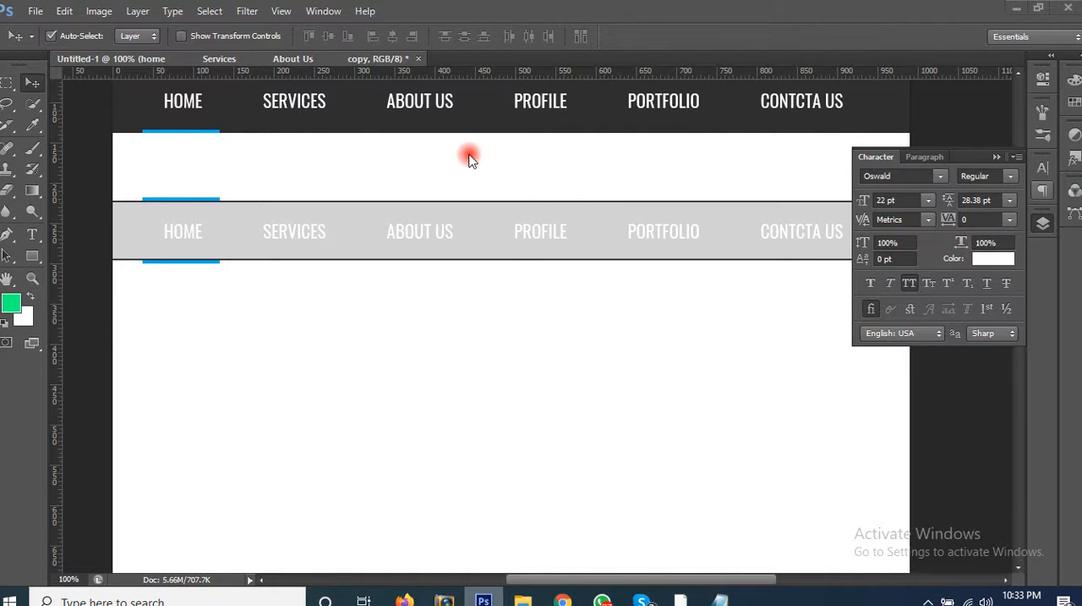
pyautogui.click(994, 258)
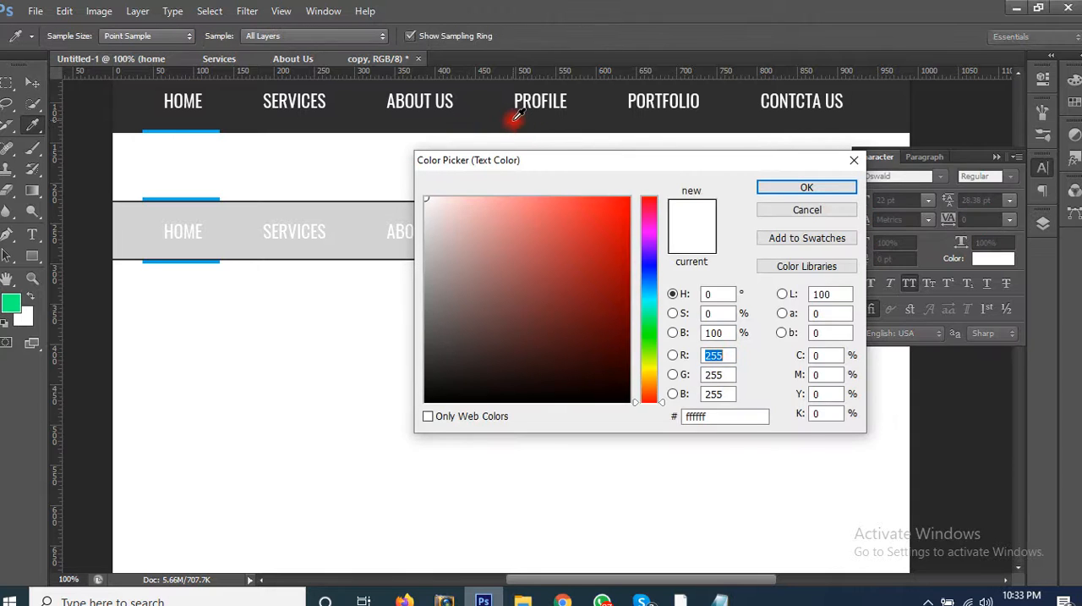
pyautogui.click(513, 118)
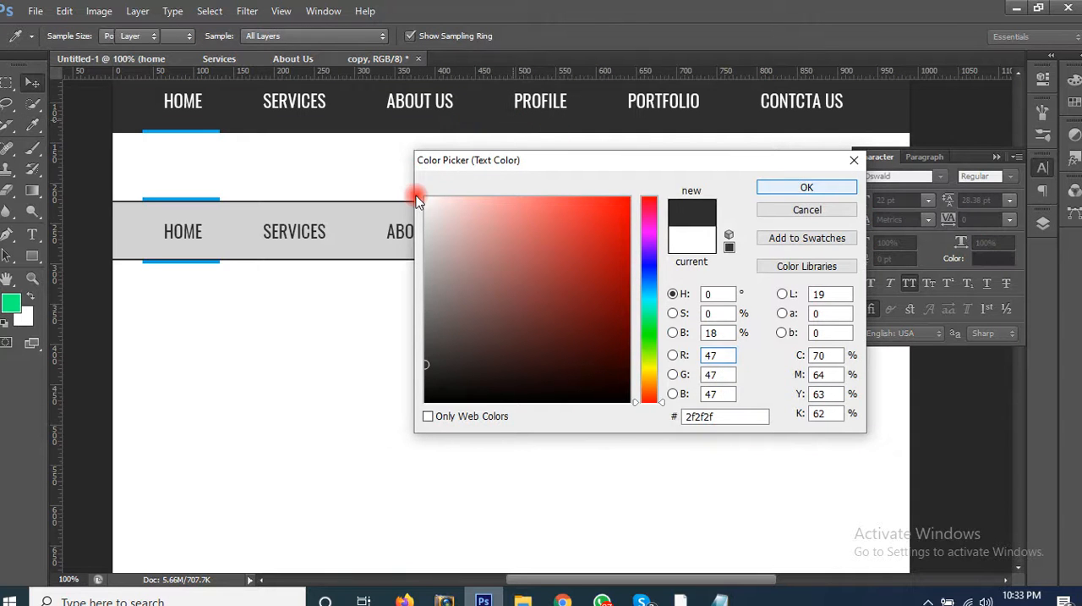
pyautogui.click(806, 190)
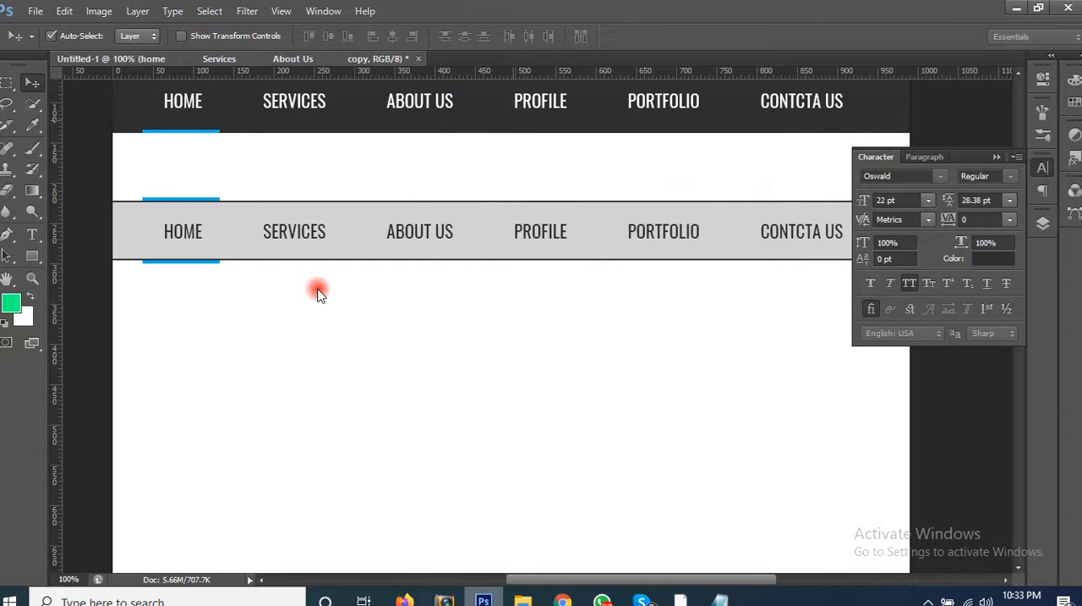
# Step: Delete the two blue accent lines above and below HOME on the light grey bar
pyautogui.click(216, 269)
pyautogui.click(216, 268)
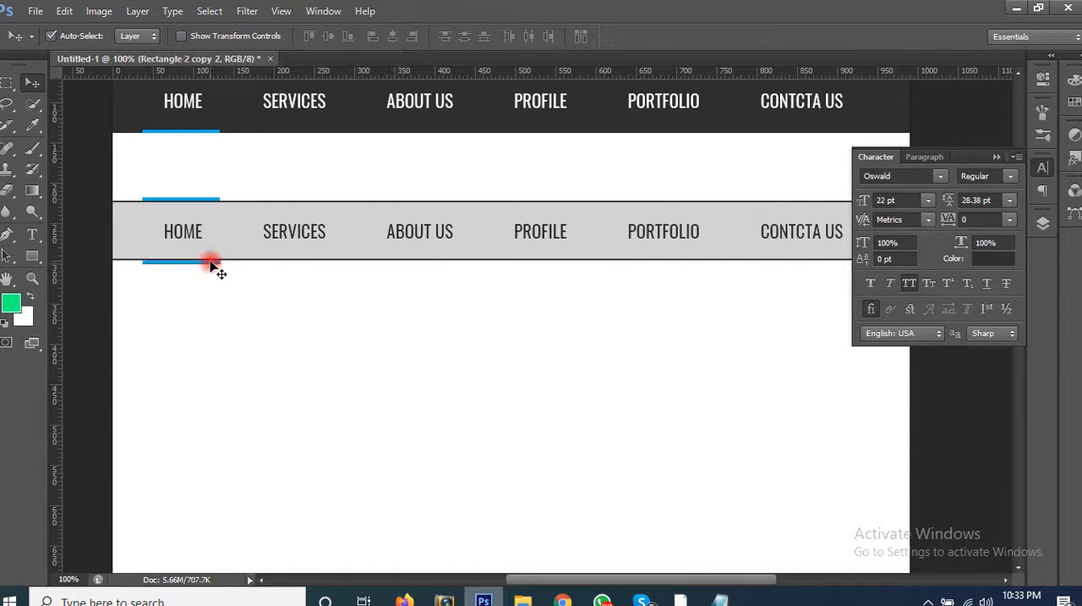
pyautogui.click(210, 208)
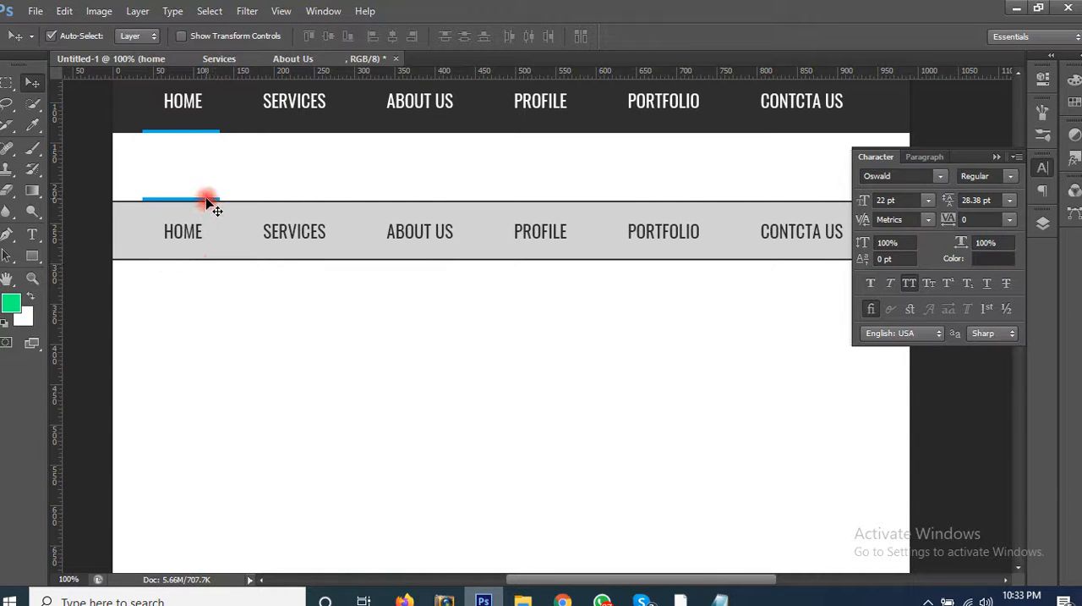
pyautogui.moveTo(208, 201); pyautogui.dragTo(225, 264)
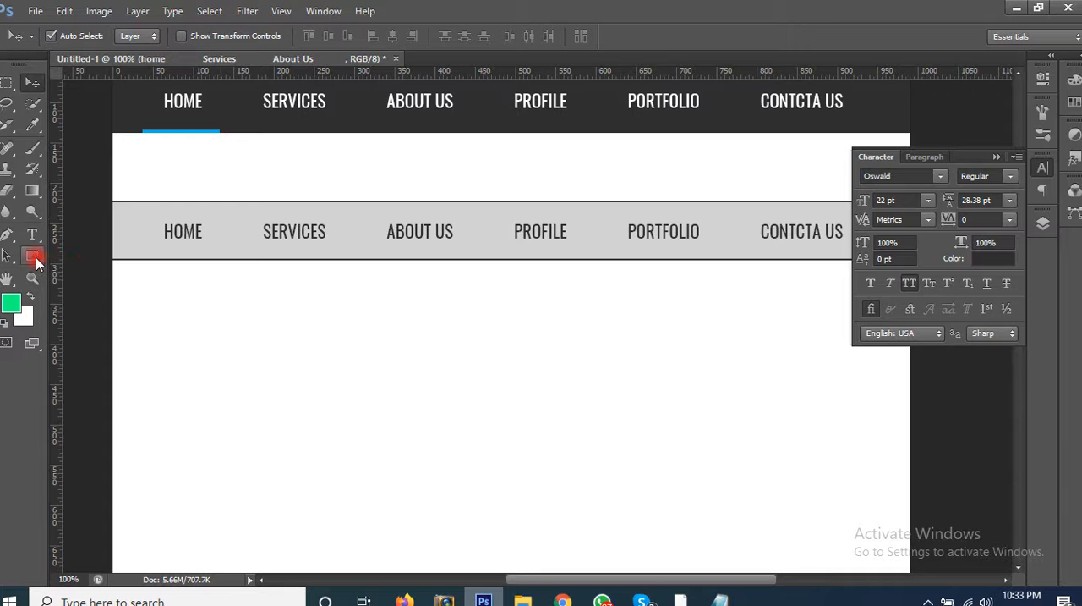
# Step: Draw a blue rounded rectangle with a 5 px corner radius, about 120 by 56 px, over HOME on the light grey bar
pyautogui.moveTo(37, 264); pyautogui.dragTo(83, 269)
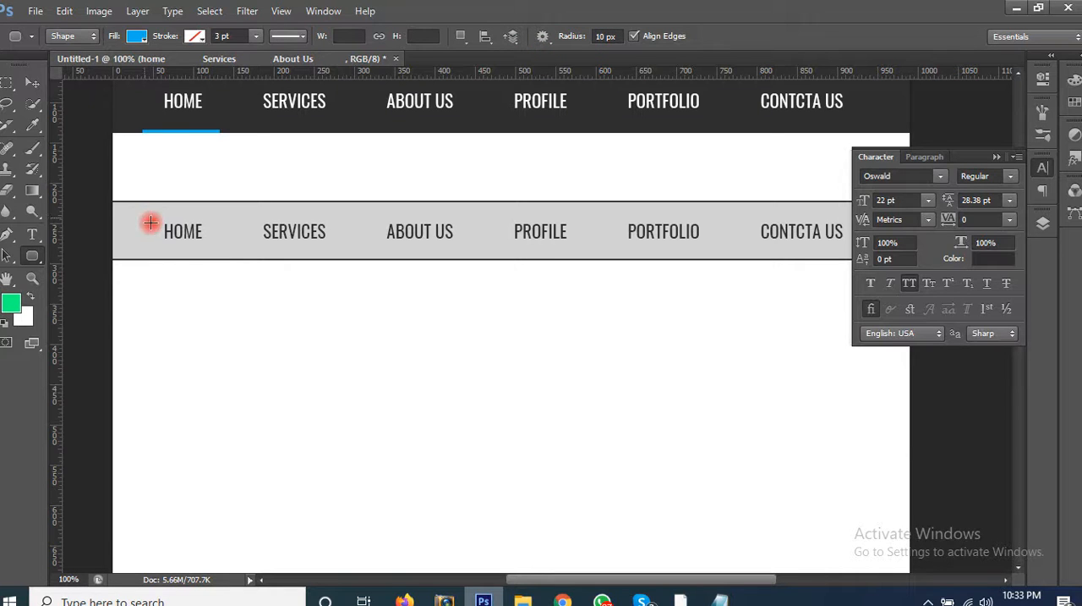
pyautogui.moveTo(144, 218); pyautogui.dragTo(224, 247)
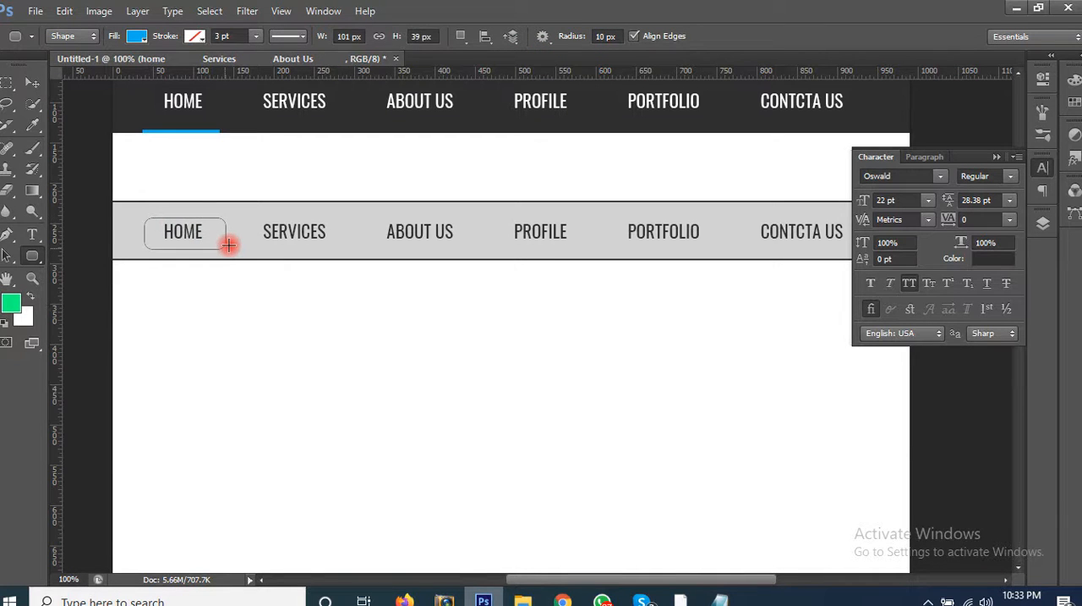
pyautogui.hotkey('ctrl', 'z')
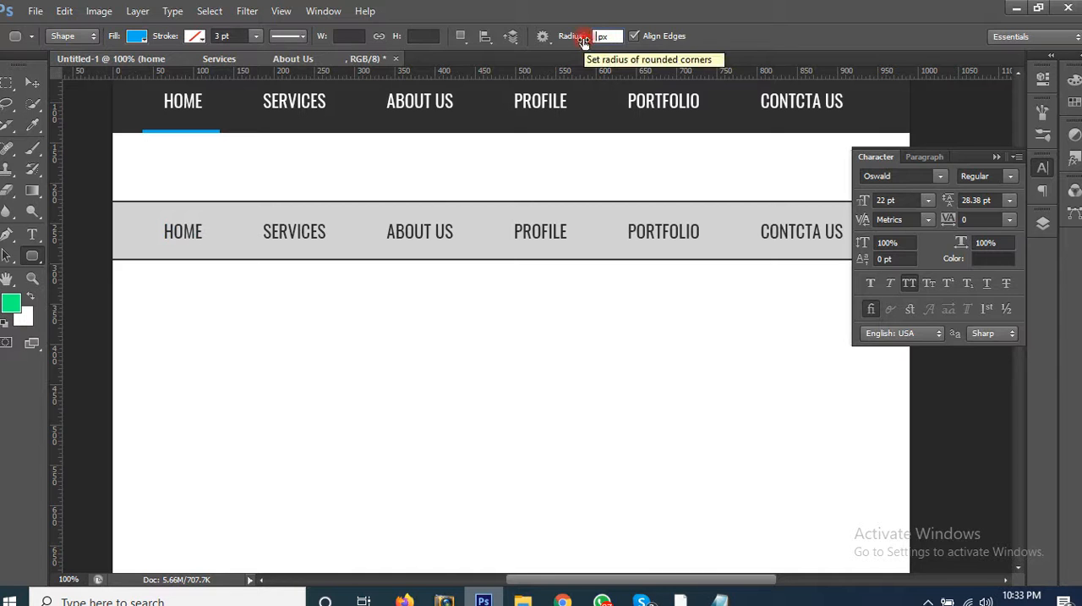
pyautogui.write('5')
pyautogui.press('Return')
pyautogui.moveTo(145, 213); pyautogui.dragTo(230, 251)
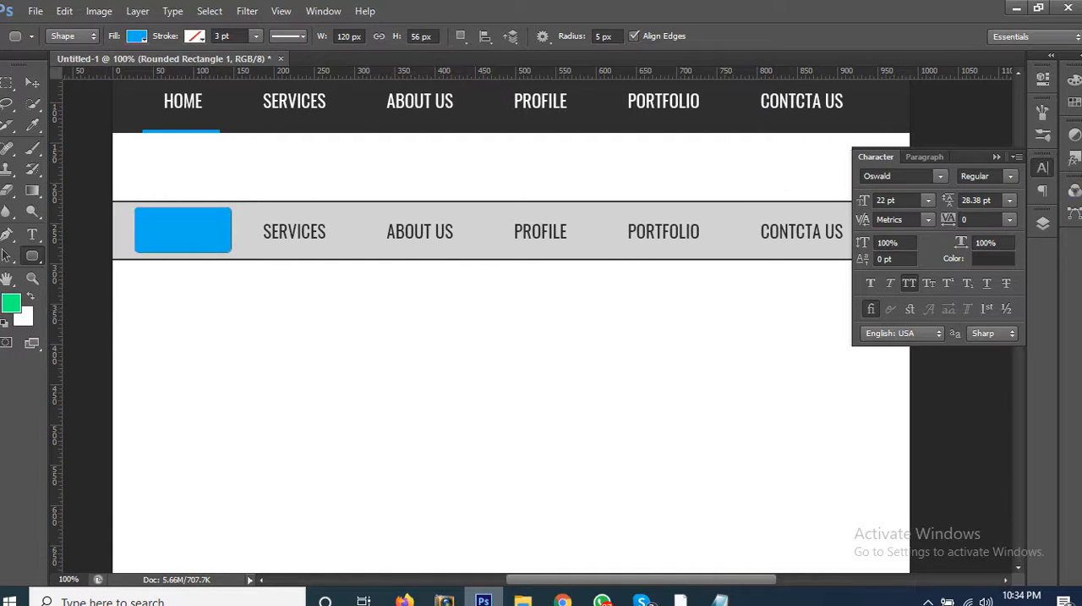
# Step: Set the rounded rectangle's fill colour to dark grey 333333
pyautogui.click(1044, 225)
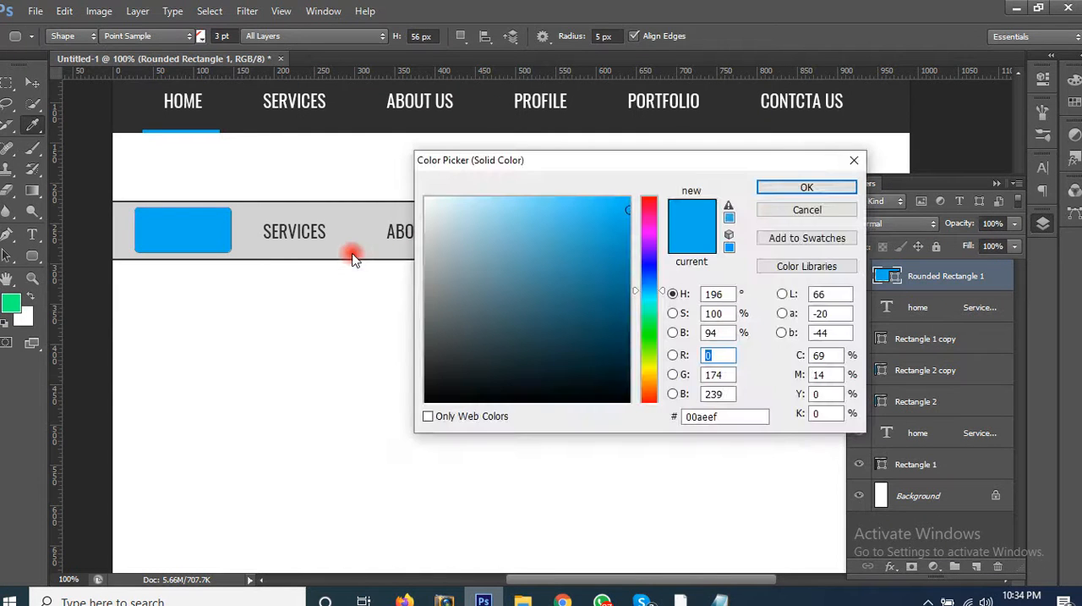
pyautogui.click(727, 416)
pyautogui.write('33')
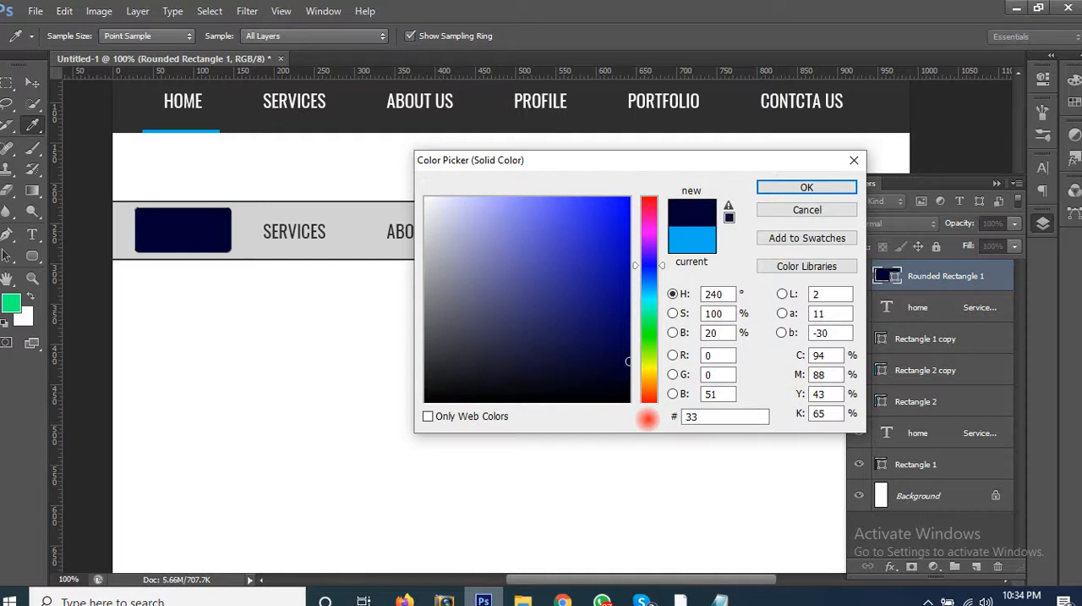
pyautogui.press('Return')
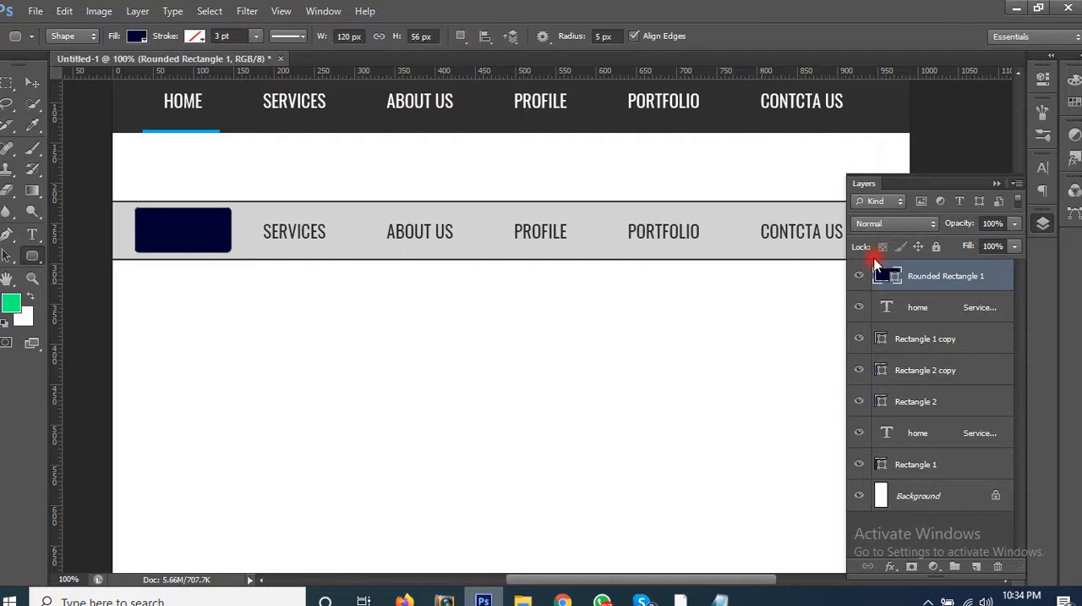
pyautogui.doubleClick(882, 275)
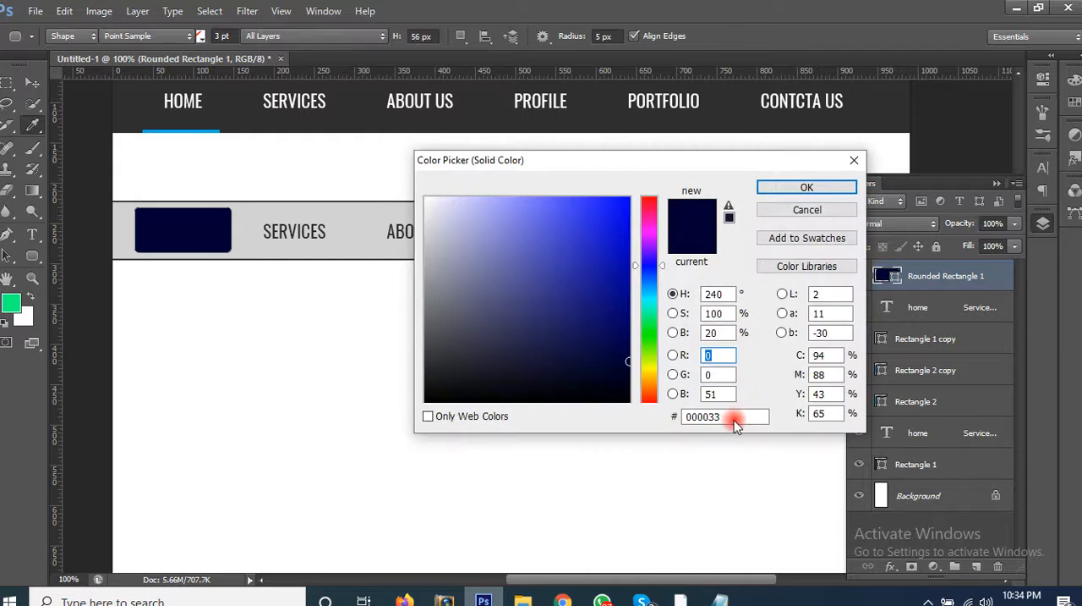
pyautogui.click(734, 416)
pyautogui.write('333333')
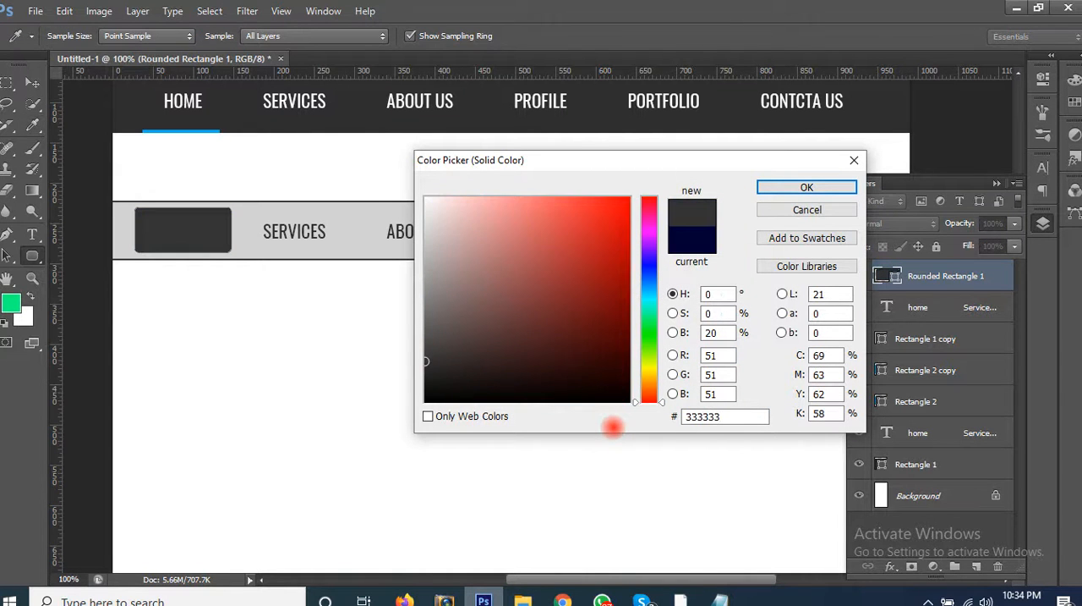
pyautogui.press('Return')
# Step: Bring the light grey bar's menu text layer forward, above the dark rounded rectangle
pyautogui.press('z')
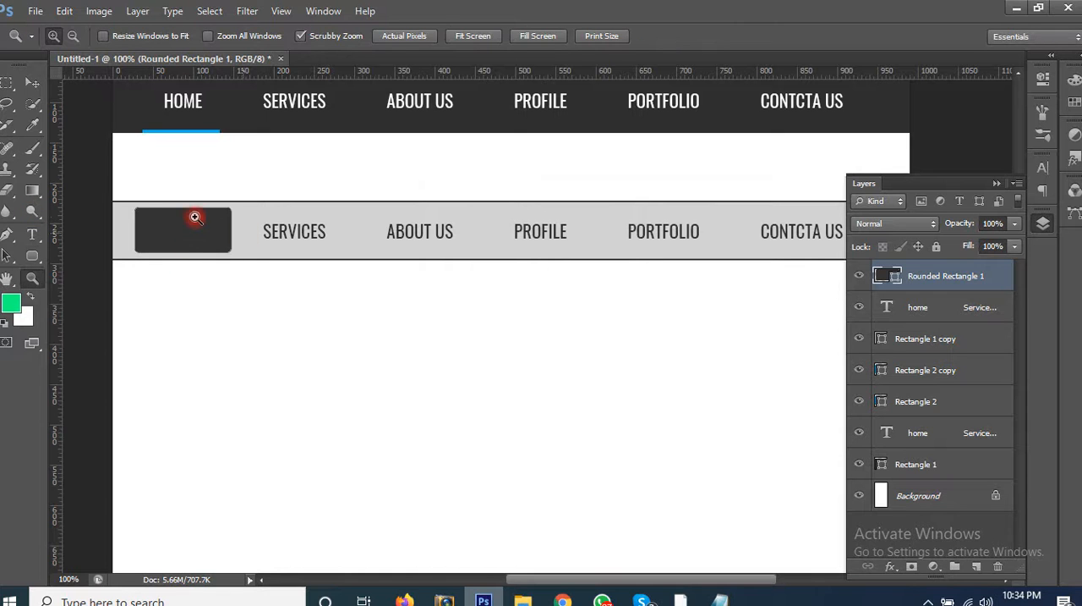
pyautogui.moveTo(194, 222); pyautogui.dragTo(251, 302)
pyautogui.press('v')
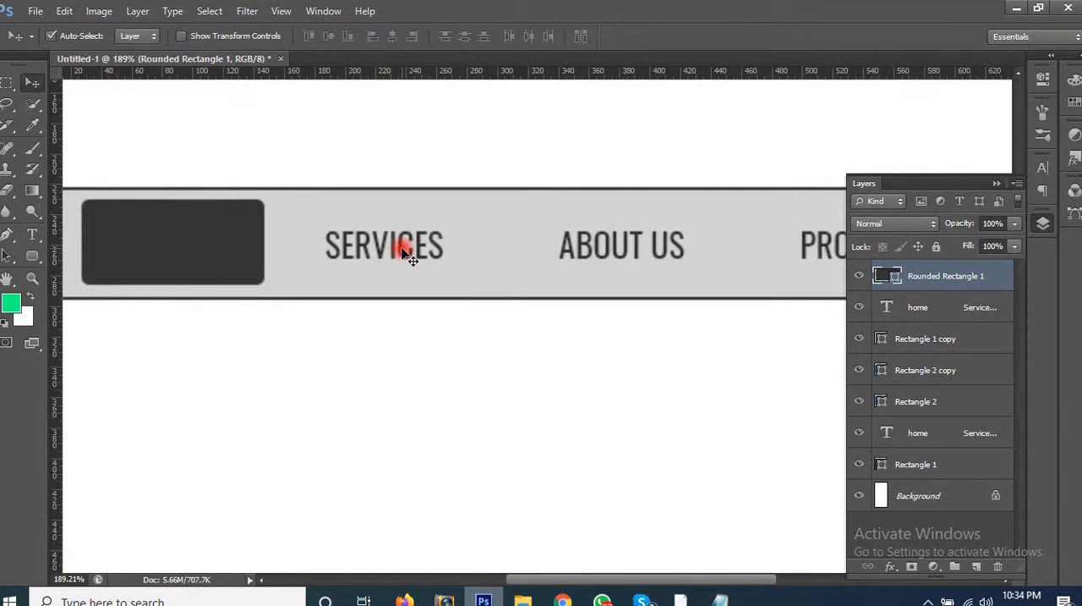
pyautogui.click(403, 252)
pyautogui.hotkey('ctrl', ']')
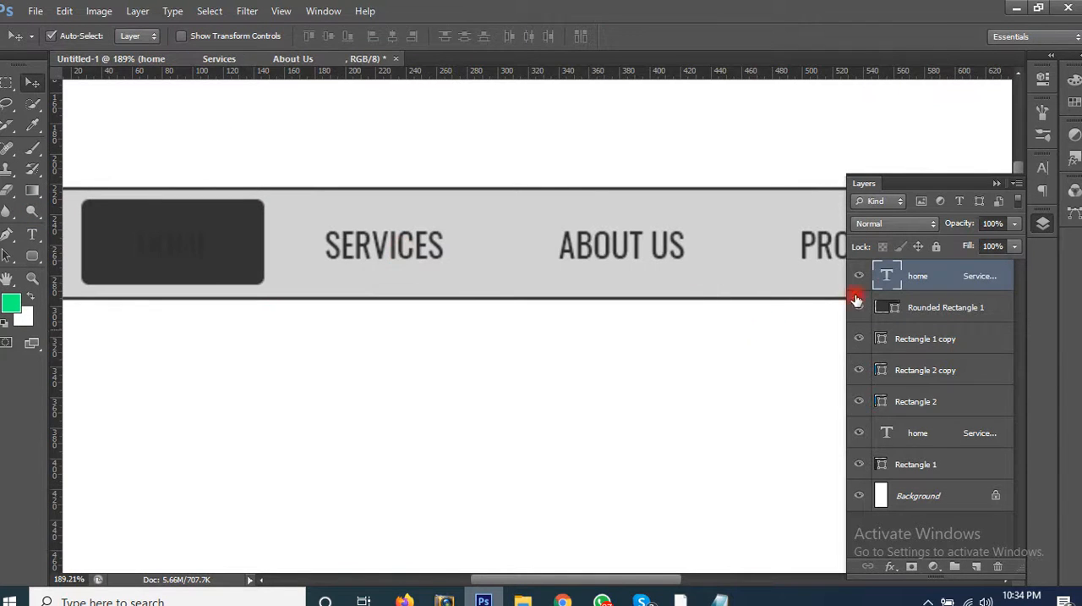
# Step: Recolour only the word HOME on the dark rounded rectangle to white ffffff and commit the text edit
pyautogui.press('t')
pyautogui.click(206, 246)
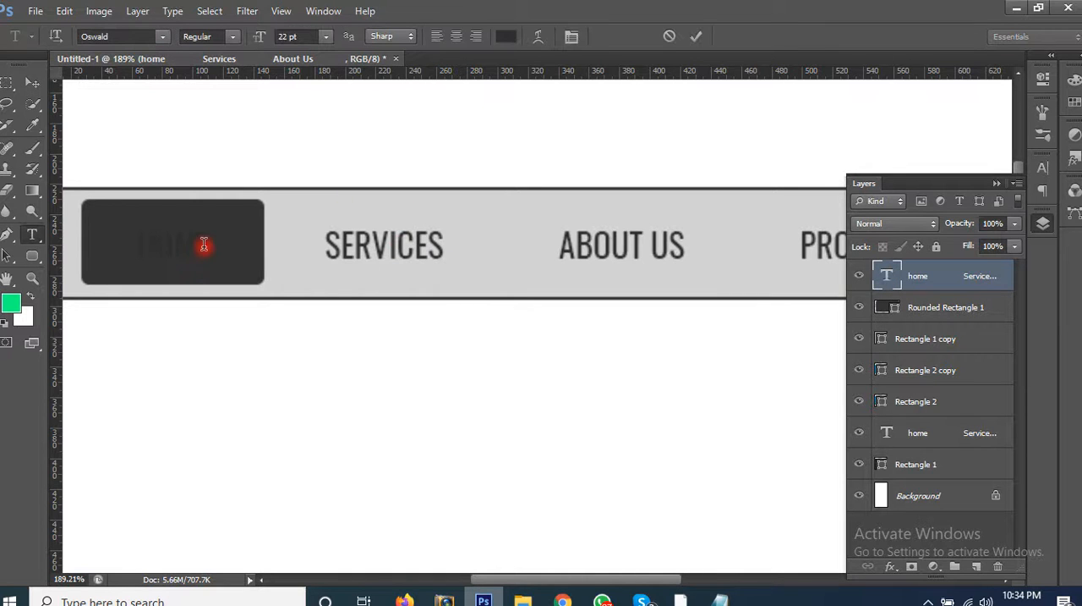
pyautogui.hotkey('ctrl', 'a')
pyautogui.doubleClick(140, 246)
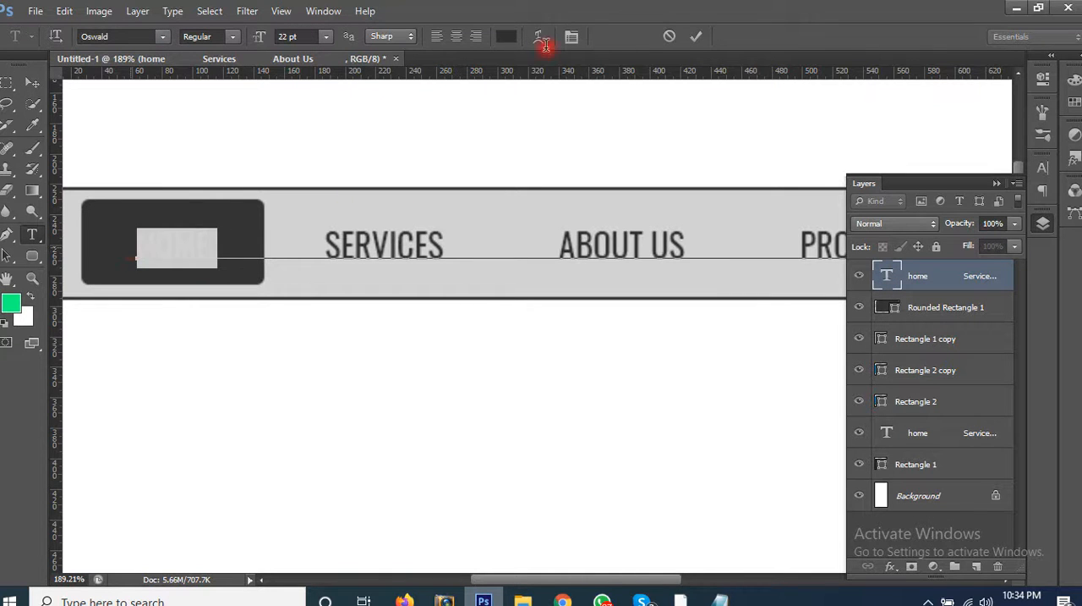
pyautogui.click(508, 44)
pyautogui.click(312, 334)
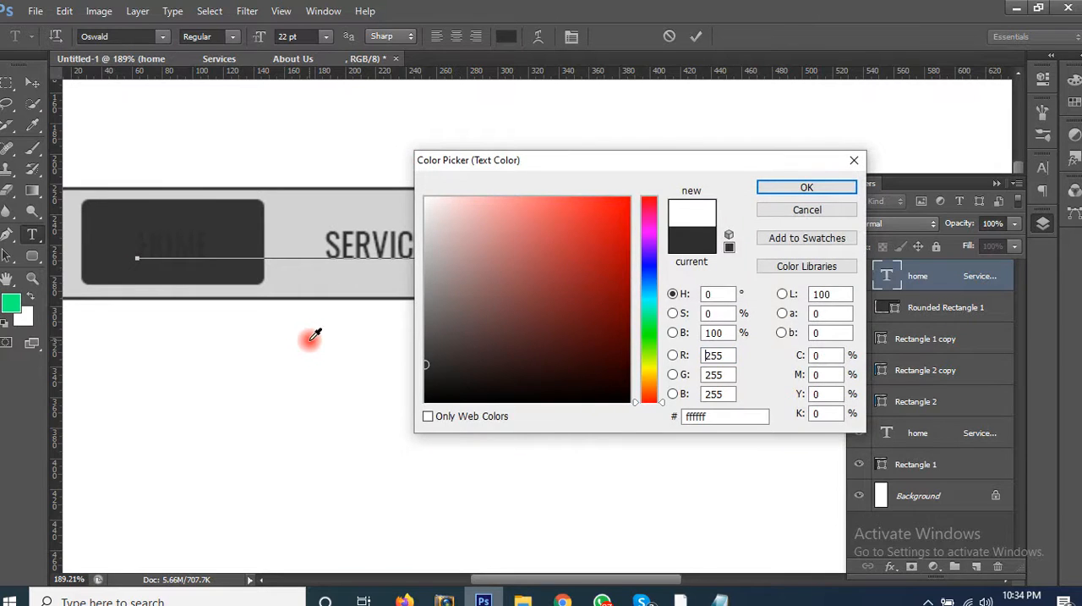
pyautogui.click(807, 188)
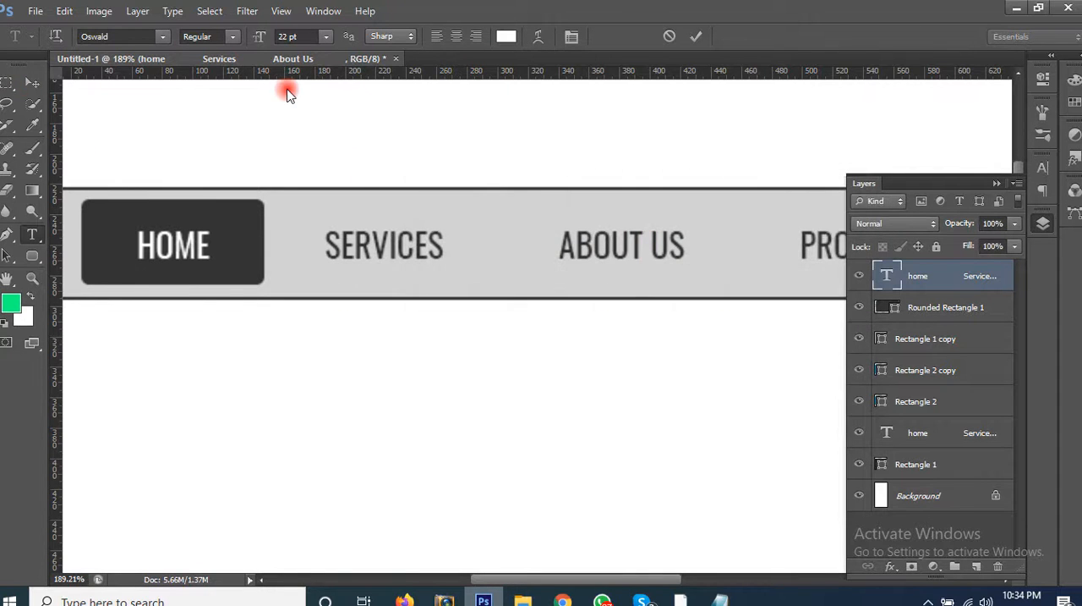
pyautogui.hotkey('ctrl', 'Return')
# Step: Duplicate the light grey bar's menu text and place the copy on the blank canvas below the bar
pyautogui.hotkey('ctrl', '-')
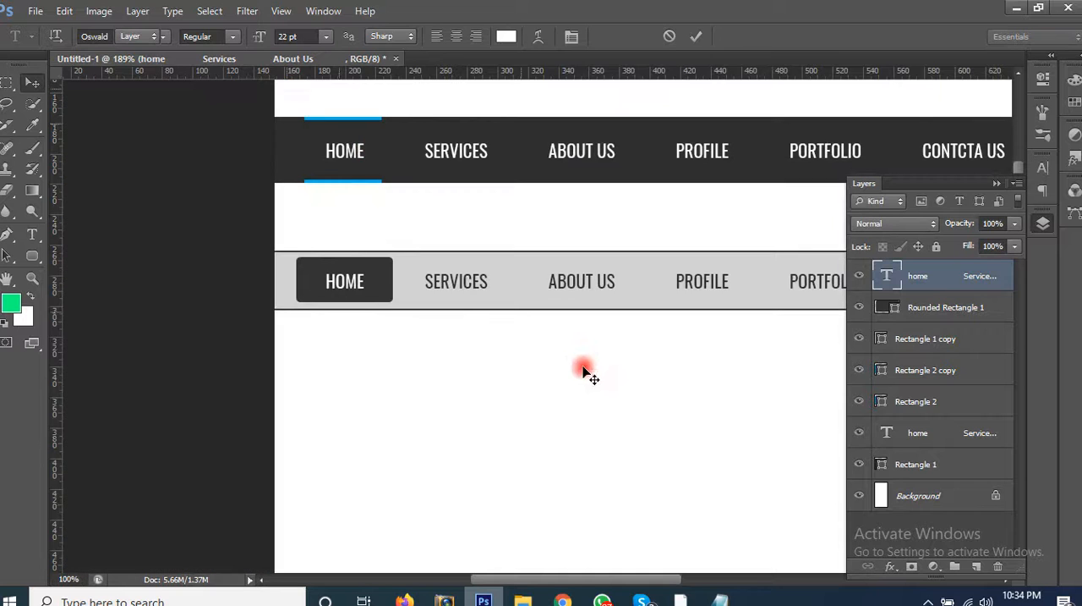
pyautogui.moveTo(633, 385); pyautogui.dragTo(522, 333)
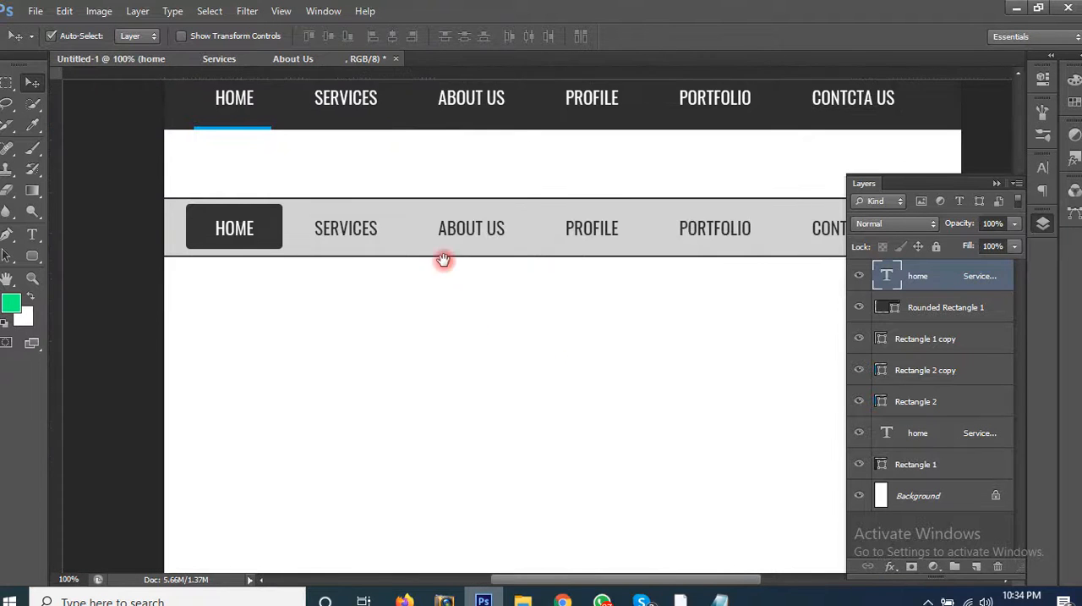
pyautogui.moveTo(444, 259); pyautogui.dragTo(374, 226)
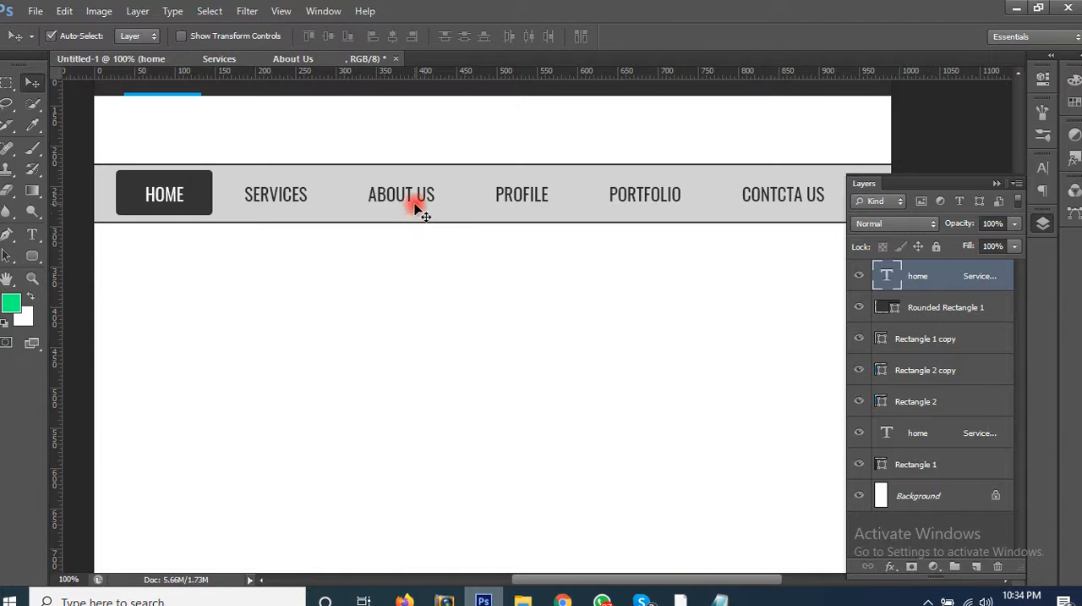
pyautogui.moveTo(400, 210); pyautogui.dragTo(405, 311)
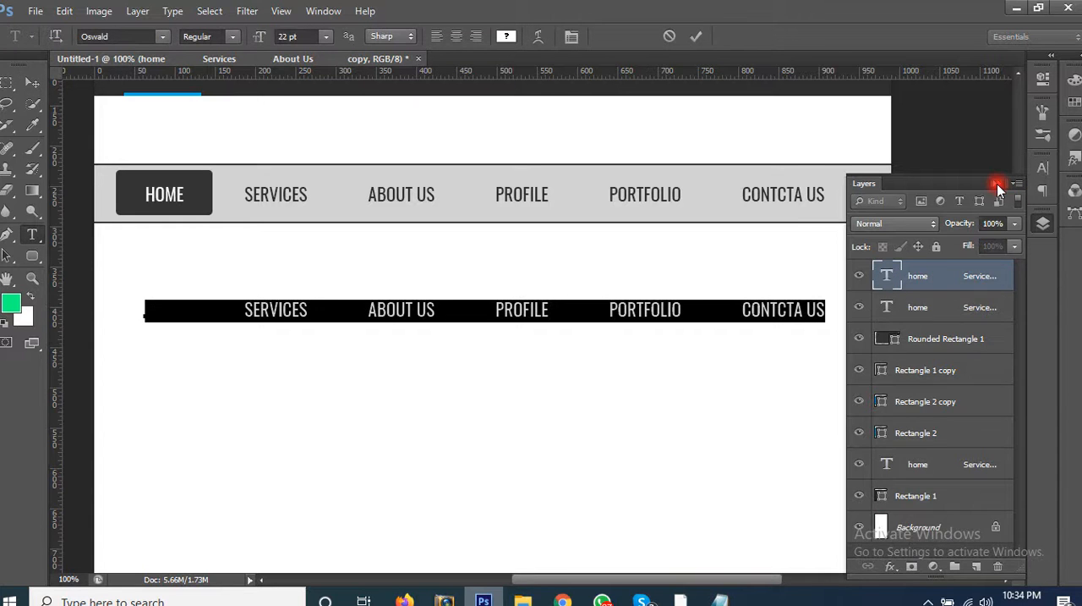
# Step: Set the font size of the whole duplicated menu text to 20 pt
pyautogui.click(997, 184)
pyautogui.click(1040, 172)
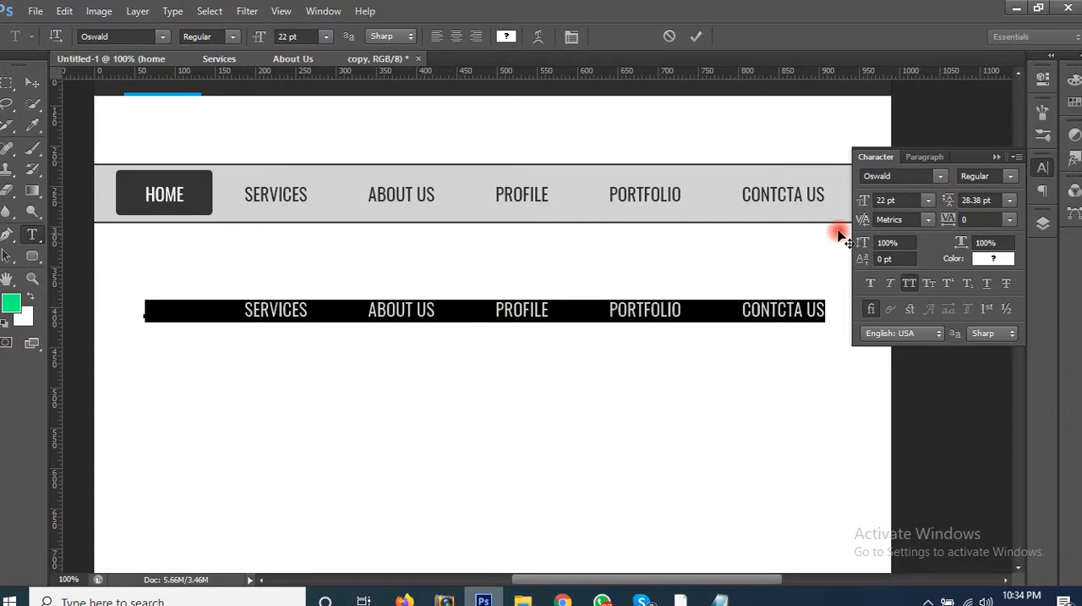
pyautogui.press('BackSpace')
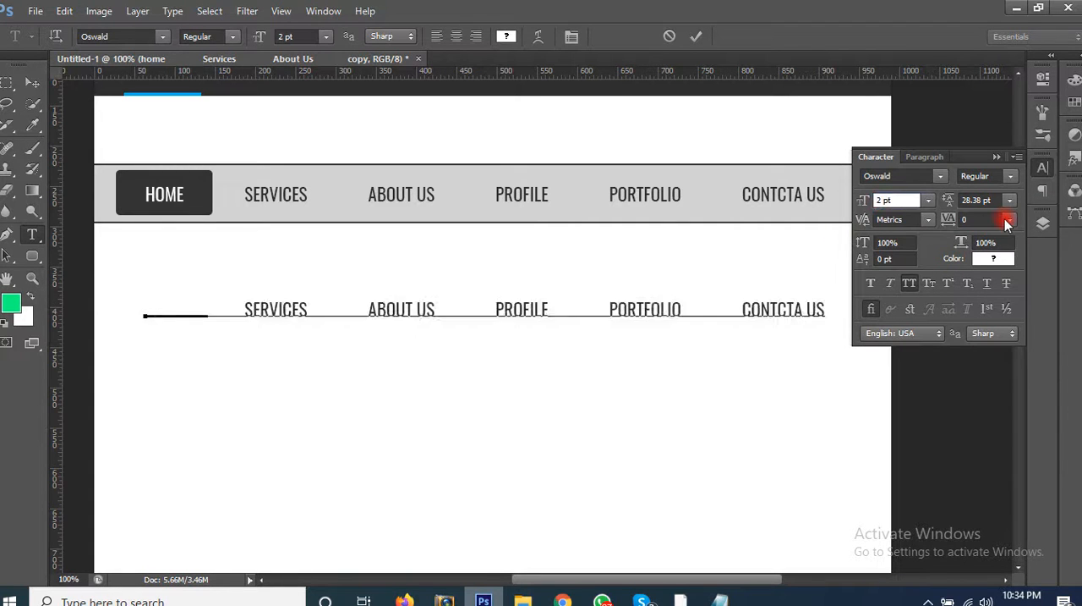
pyautogui.write('0')
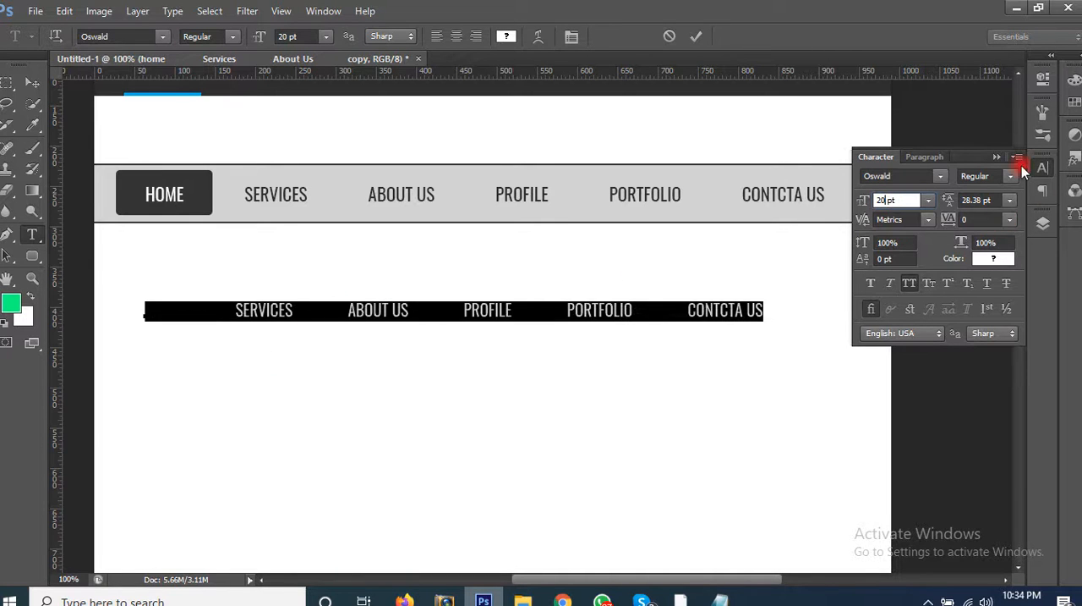
# Step: Set the duplicated menu text's colour to 333333 and commit the text edit
pyautogui.click(987, 260)
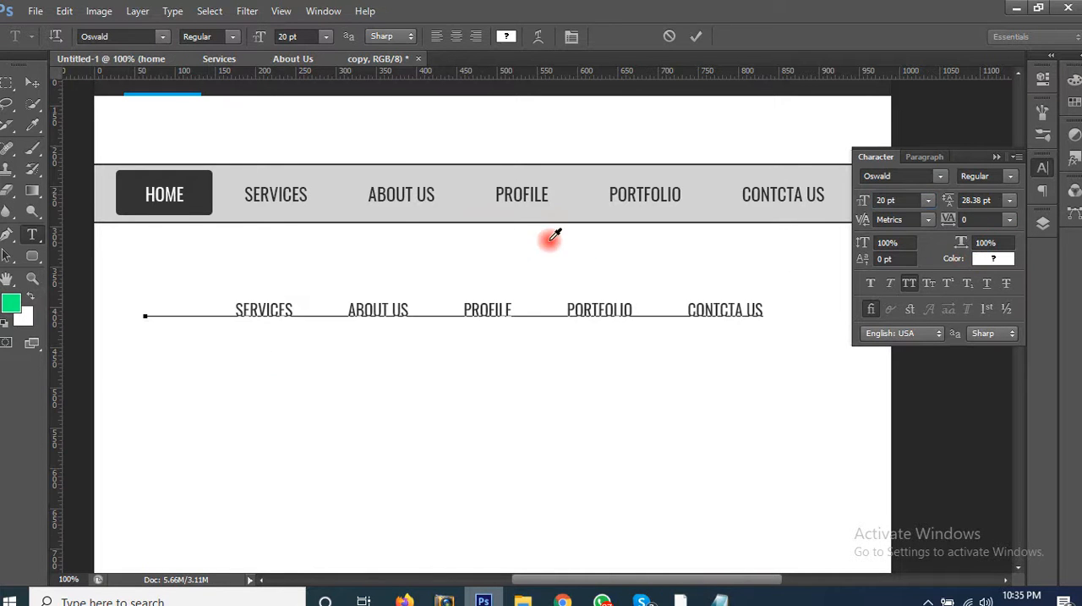
pyautogui.click(714, 416)
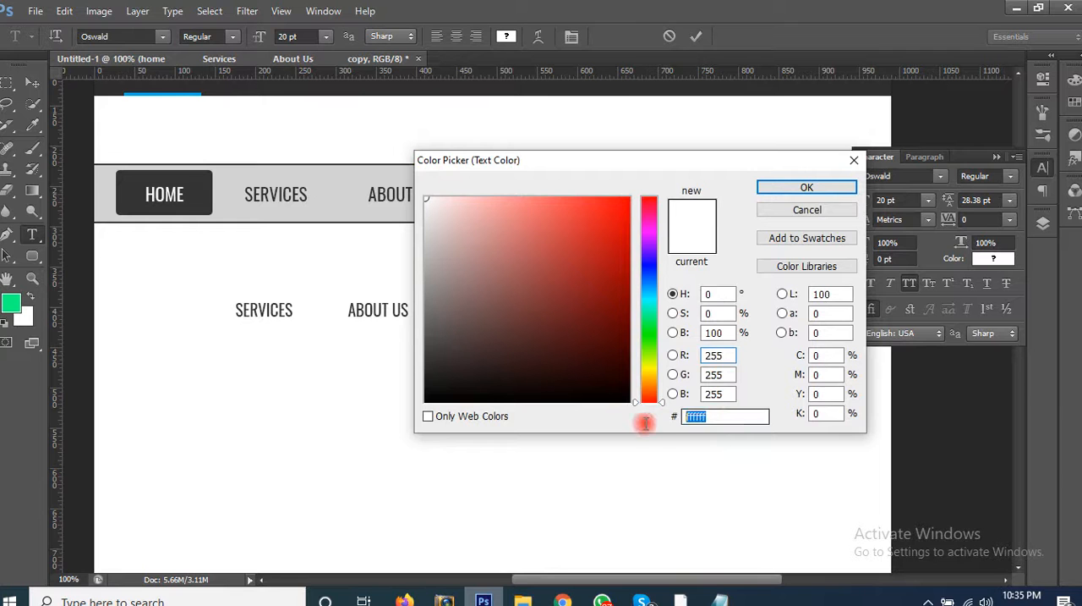
pyautogui.write('333333')
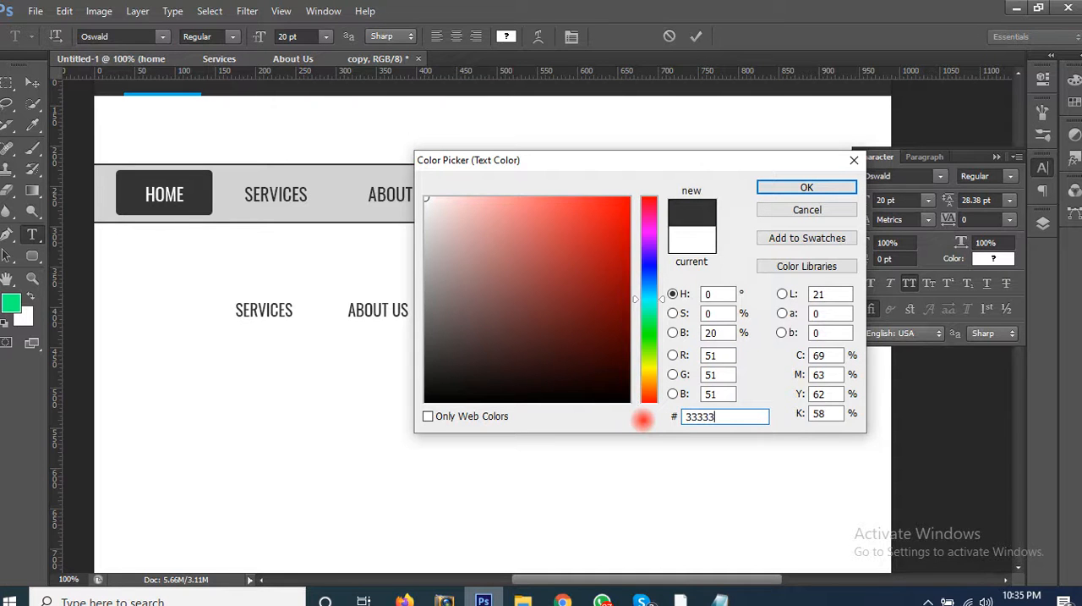
pyautogui.press('Return')
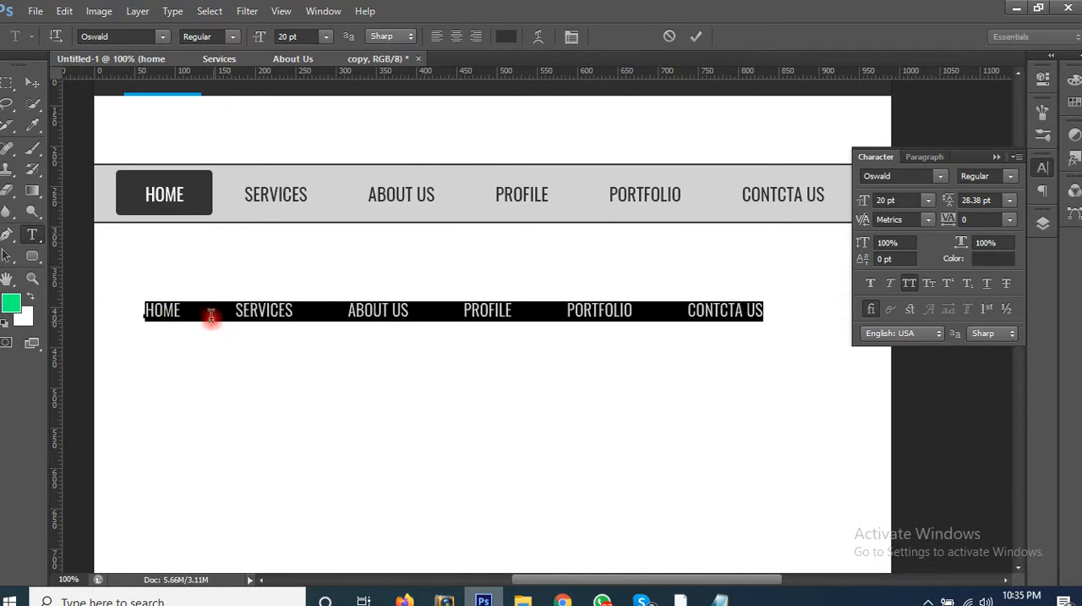
pyautogui.click(209, 313)
pyautogui.click(28, 88)
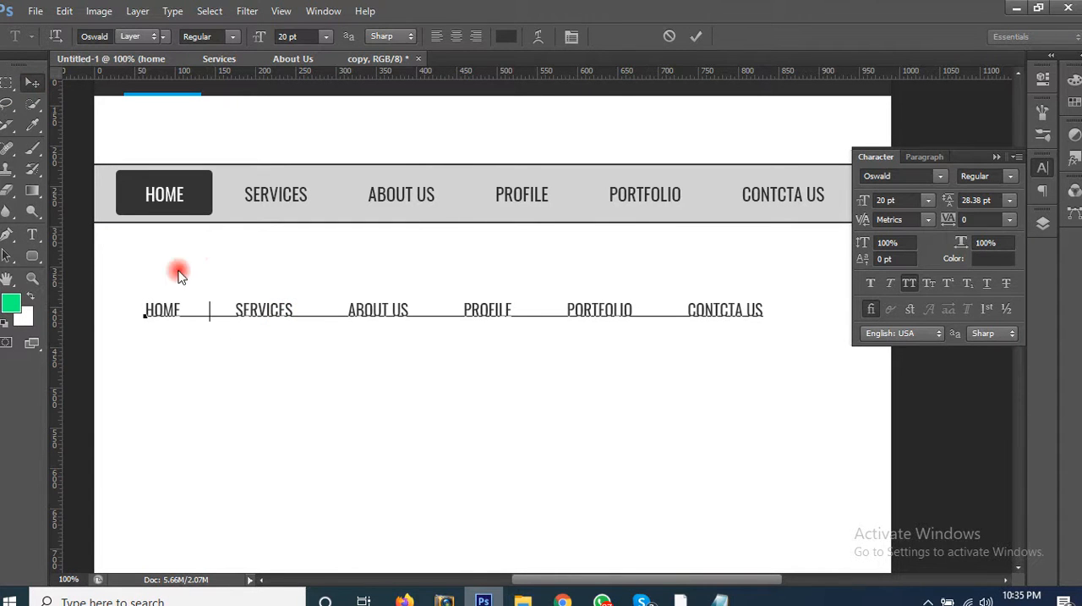
# Step: Draw a slanted 1 px line about 24 by 66 px between HOME and SERVICES in the third menu with the Line tool
pyautogui.rightClick(37, 259)
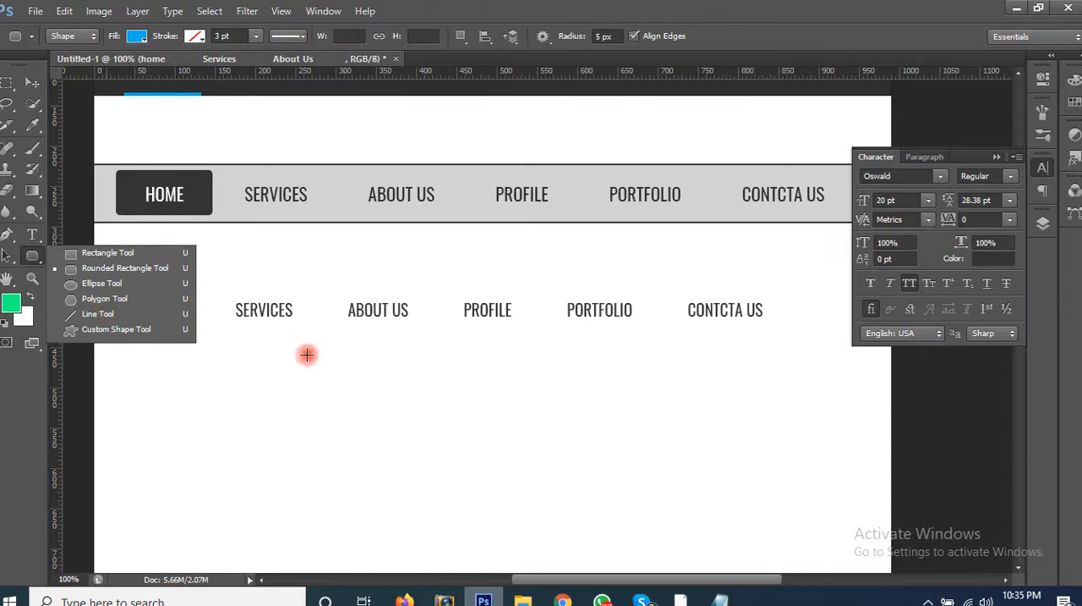
pyautogui.moveTo(293, 366); pyautogui.dragTo(378, 367)
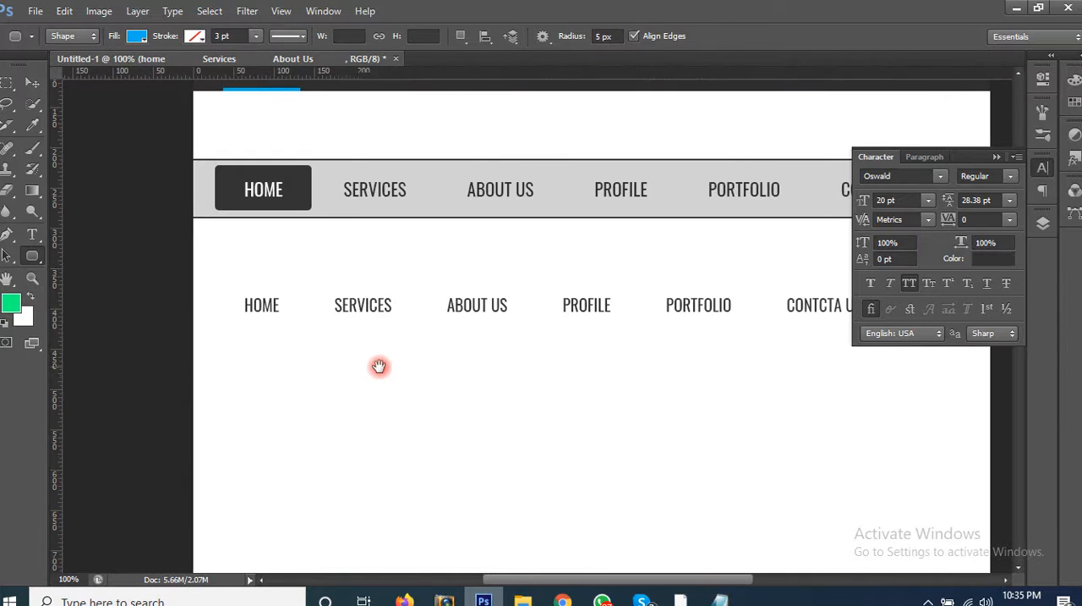
pyautogui.press('v')
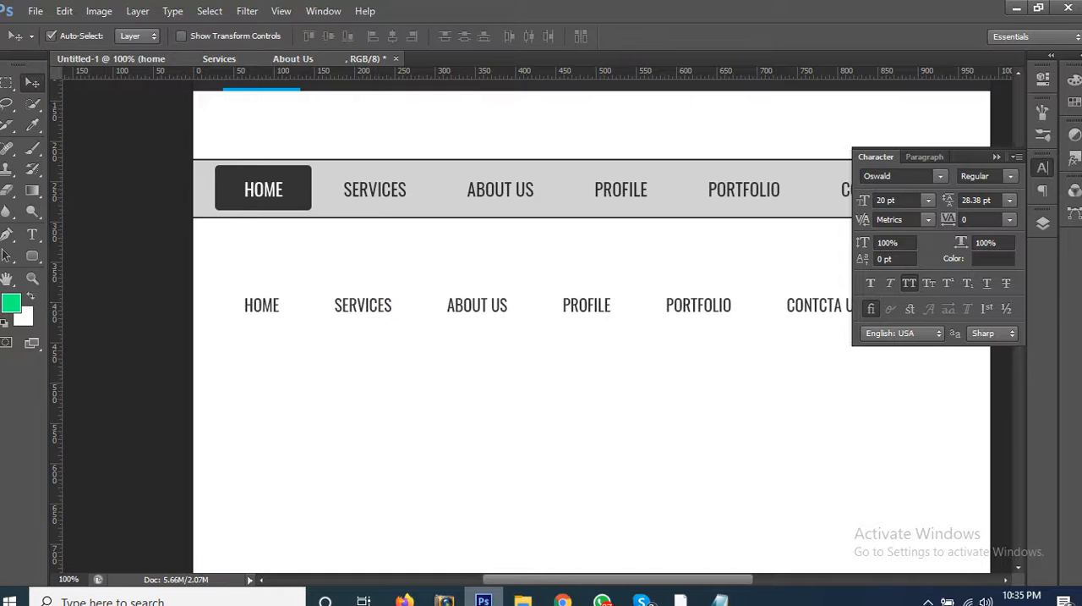
pyautogui.click(31, 255)
pyautogui.click(93, 314)
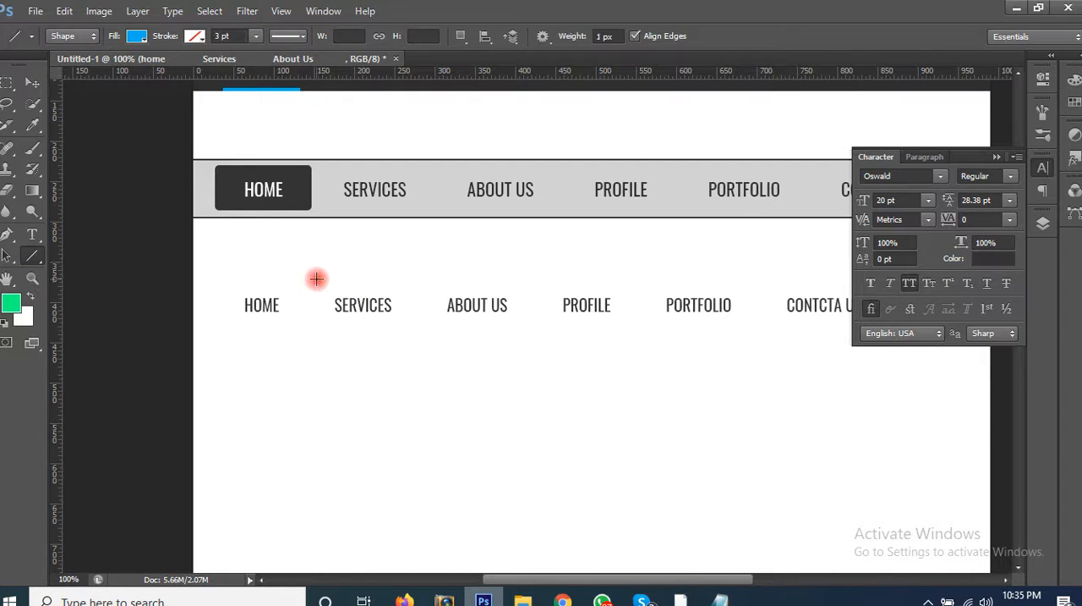
pyautogui.moveTo(317, 279); pyautogui.dragTo(296, 330)
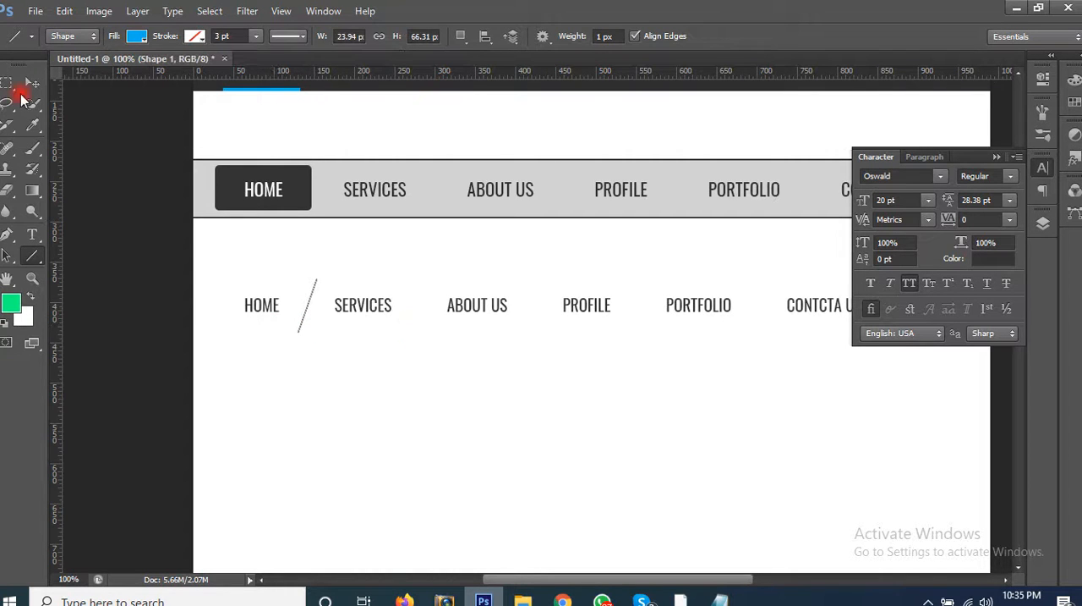
# Step: Change the slanted line's fill to the recently used dark grey
pyautogui.click(32, 82)
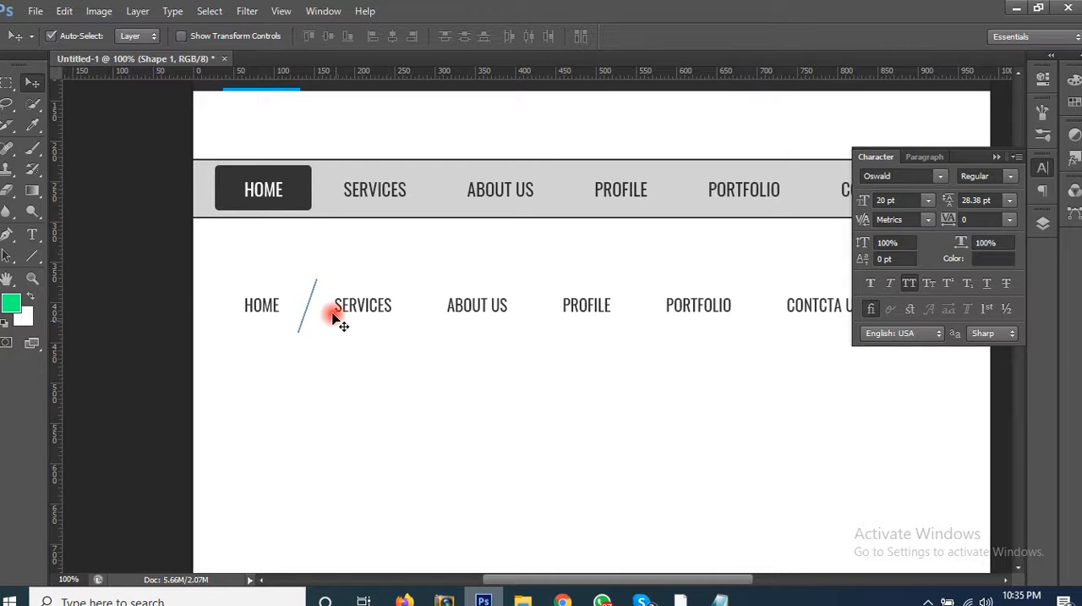
pyautogui.click(1047, 228)
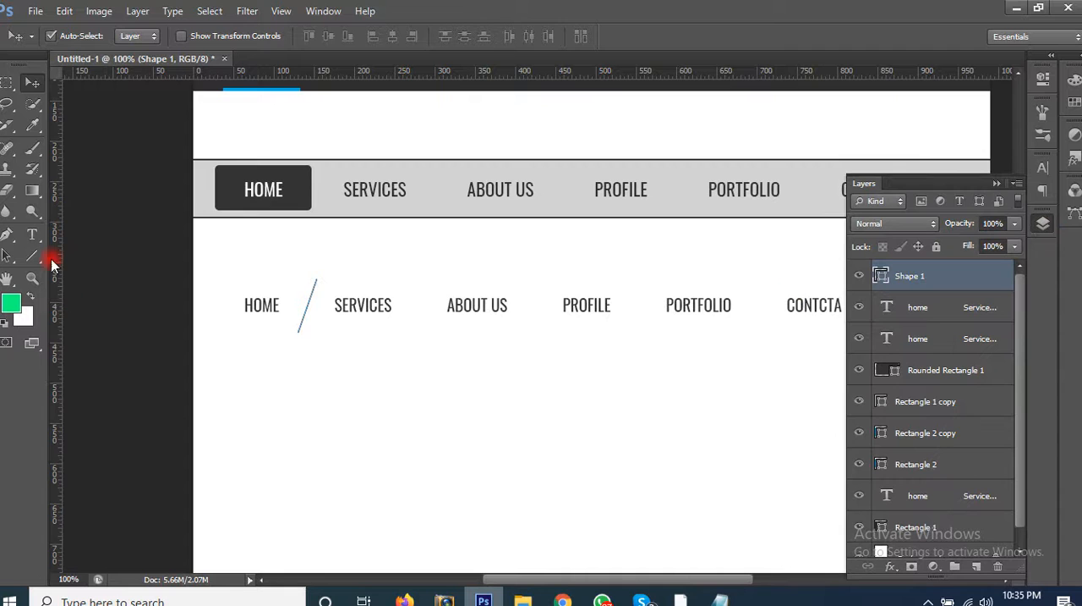
pyautogui.click(32, 250)
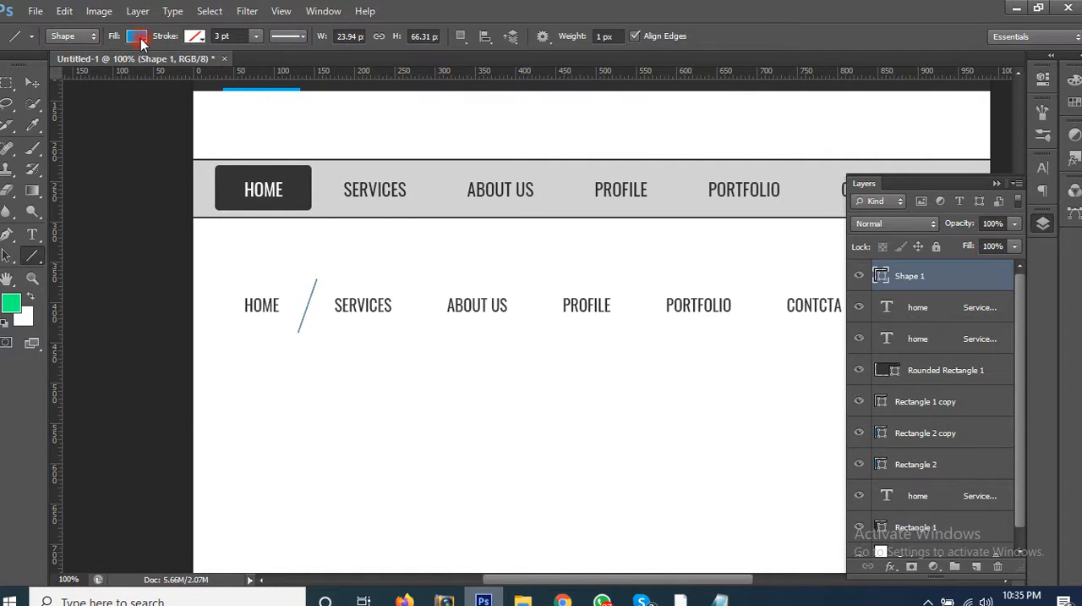
pyautogui.click(138, 36)
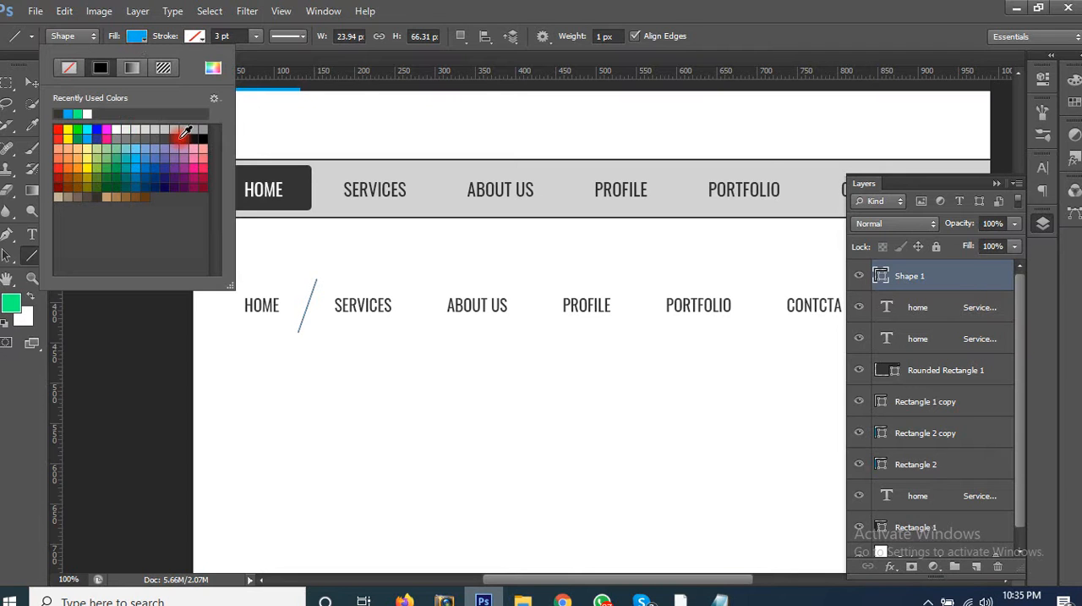
pyautogui.click(33, 82)
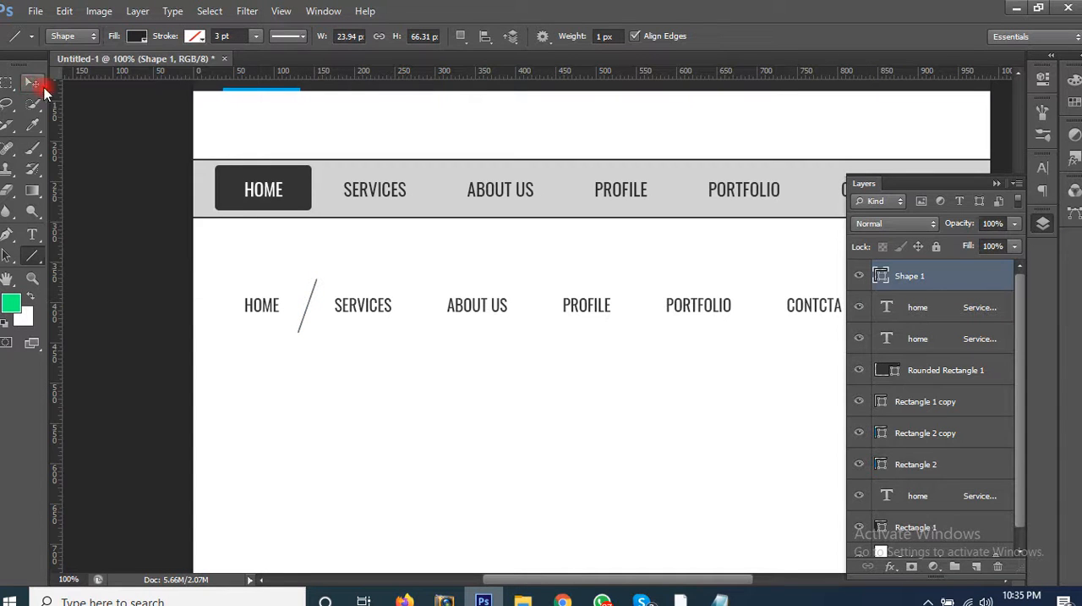
# Step: Duplicate the slanted line four times and place the copies in the remaining gaps between the third menu's items
pyautogui.click(34, 82)
pyautogui.hotkey('ctrl', 'j')
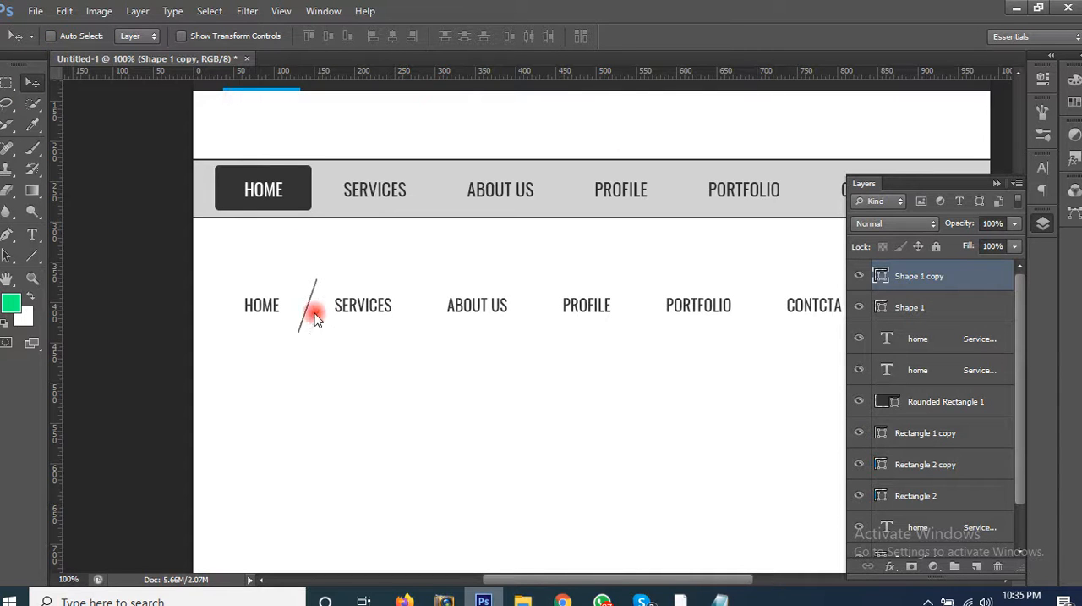
pyautogui.moveTo(309, 307); pyautogui.dragTo(433, 327)
pyautogui.moveTo(385, 397); pyautogui.dragTo(295, 343)
pyautogui.moveTo(240, 302); pyautogui.dragTo(445, 301)
pyautogui.hotkey('ctrl', 'j')
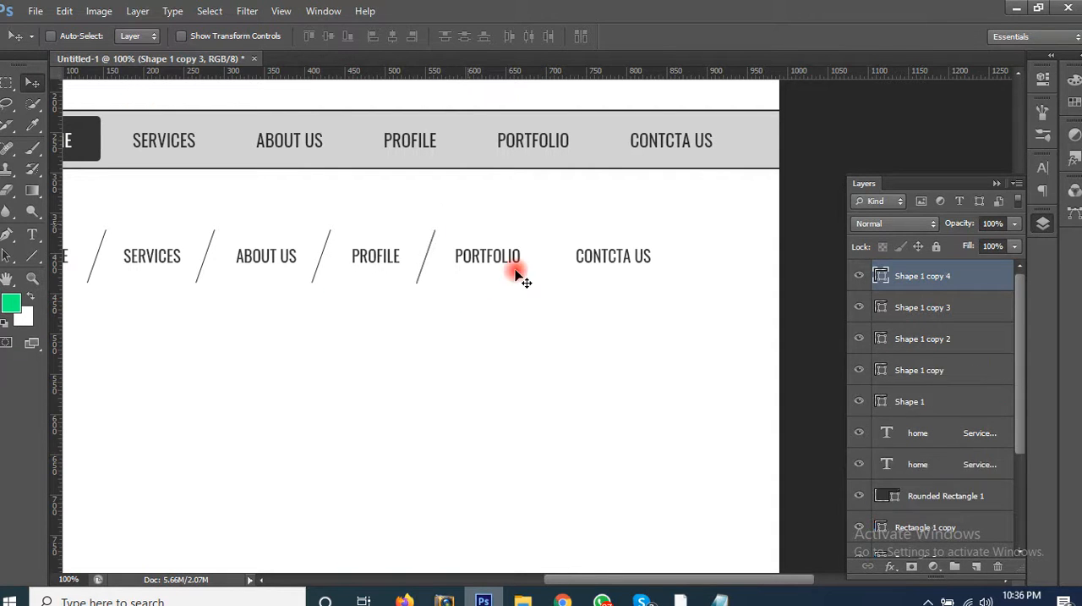
pyautogui.moveTo(435, 291); pyautogui.dragTo(626, 303)
pyautogui.moveTo(495, 349); pyautogui.dragTo(626, 302)
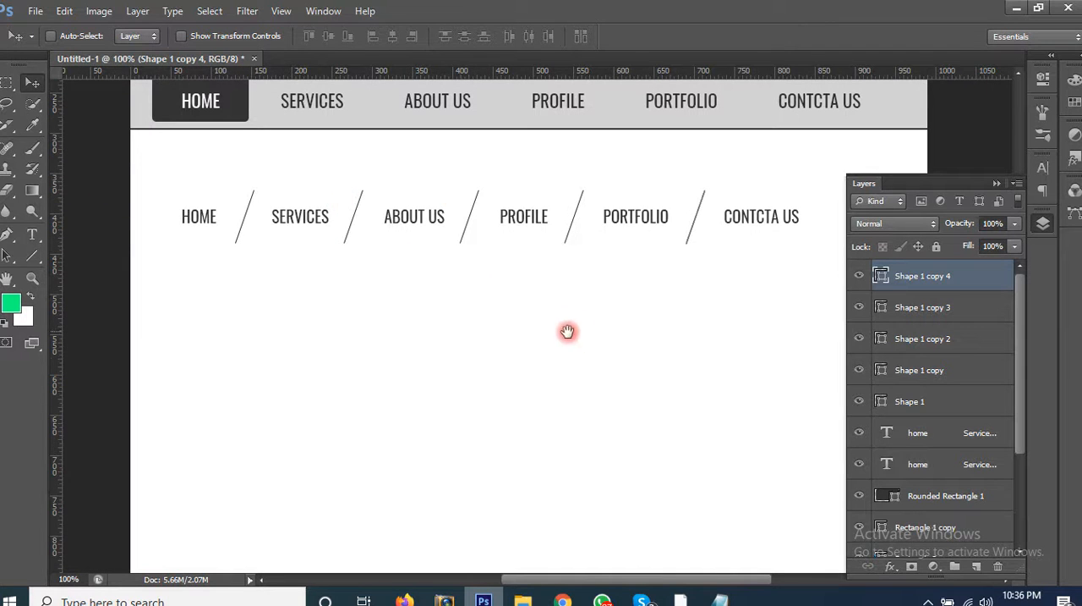
# Step: Recolour only the words ABOUT US in the third menu to orange e27c04 and commit the text edit
pyautogui.moveTo(569, 346); pyautogui.dragTo(507, 410)
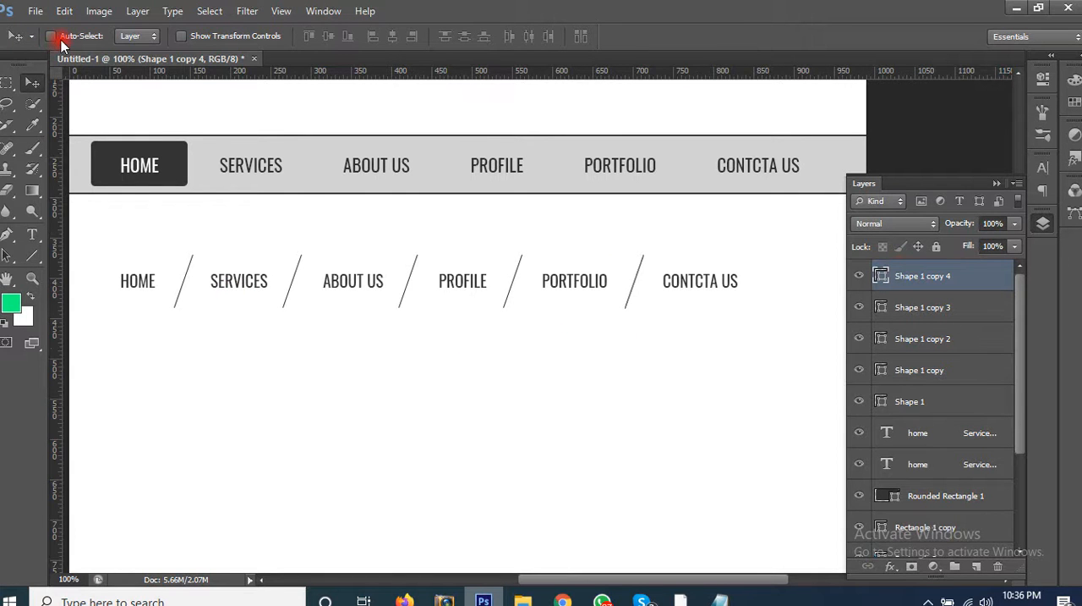
pyautogui.click(354, 286)
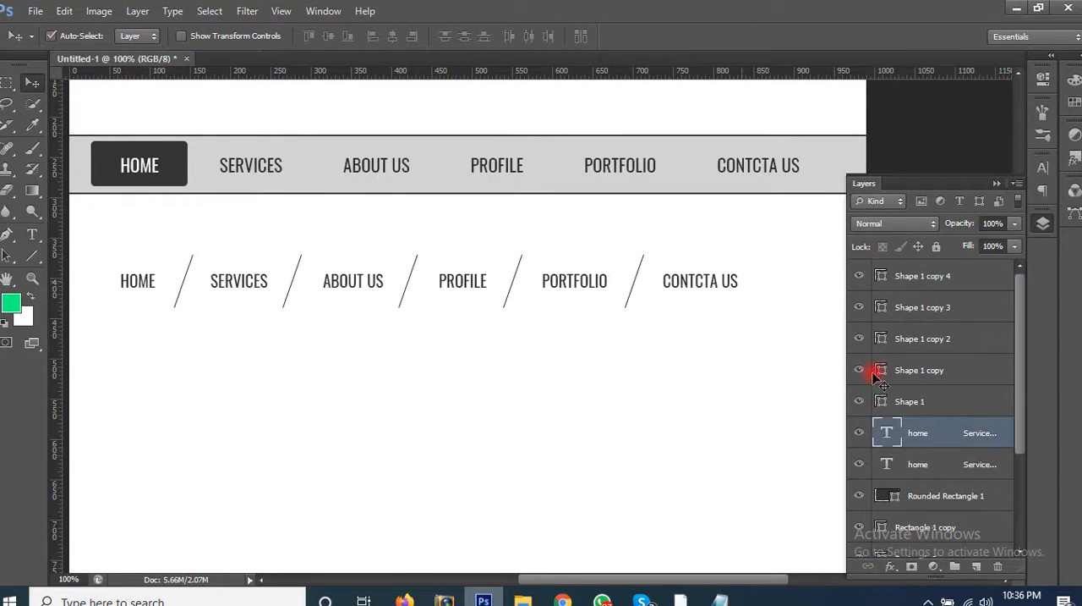
pyautogui.press('t')
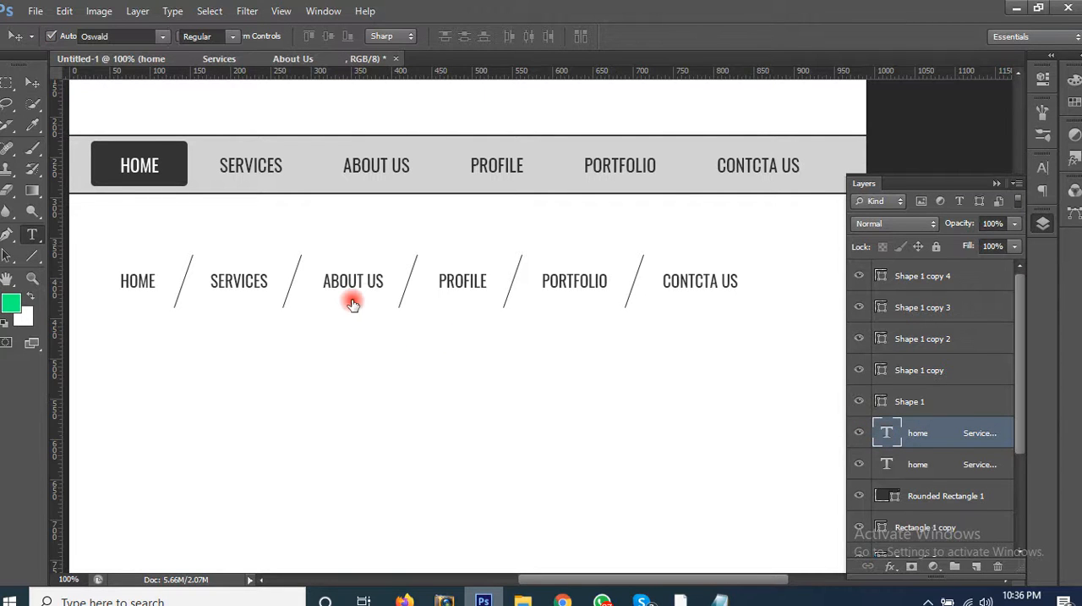
pyautogui.click(375, 287)
pyautogui.hotkey('ctrl', 'a')
pyautogui.click(386, 282)
pyautogui.moveTo(337, 281); pyautogui.dragTo(326, 280)
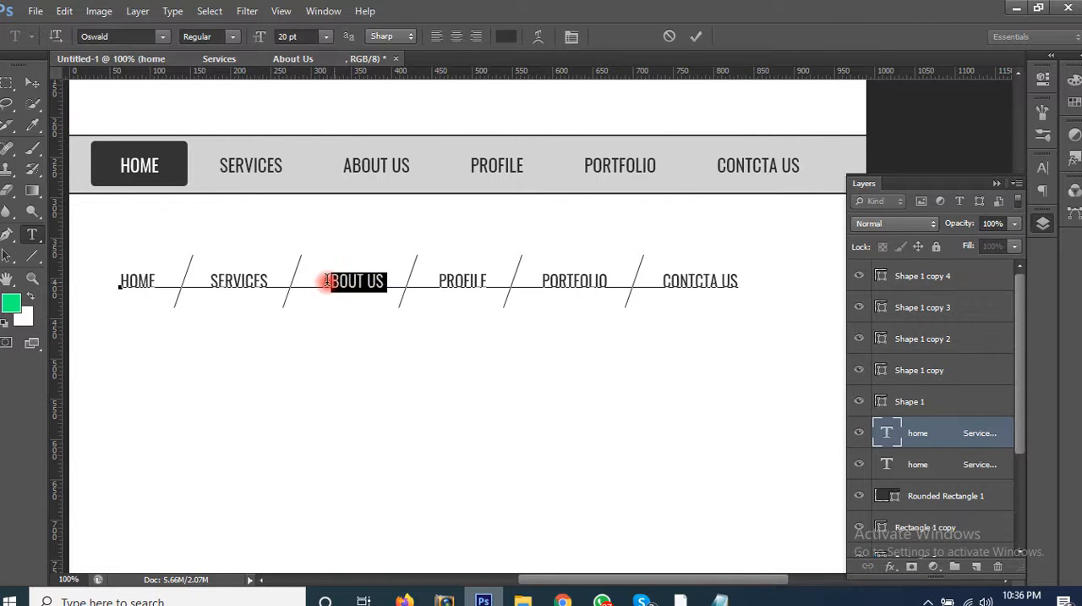
pyautogui.click(506, 38)
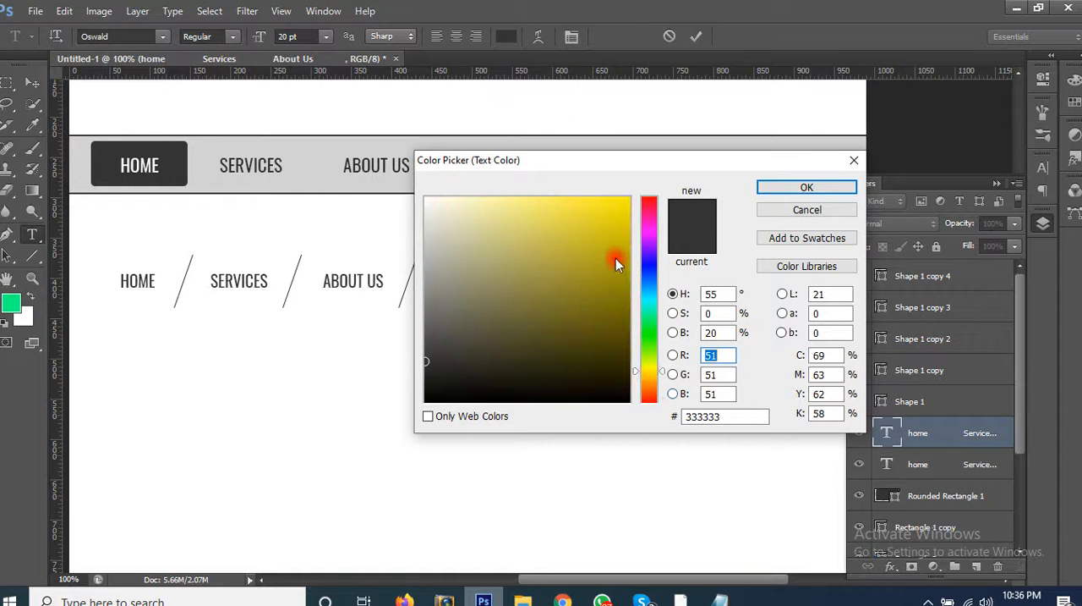
pyautogui.click(627, 285)
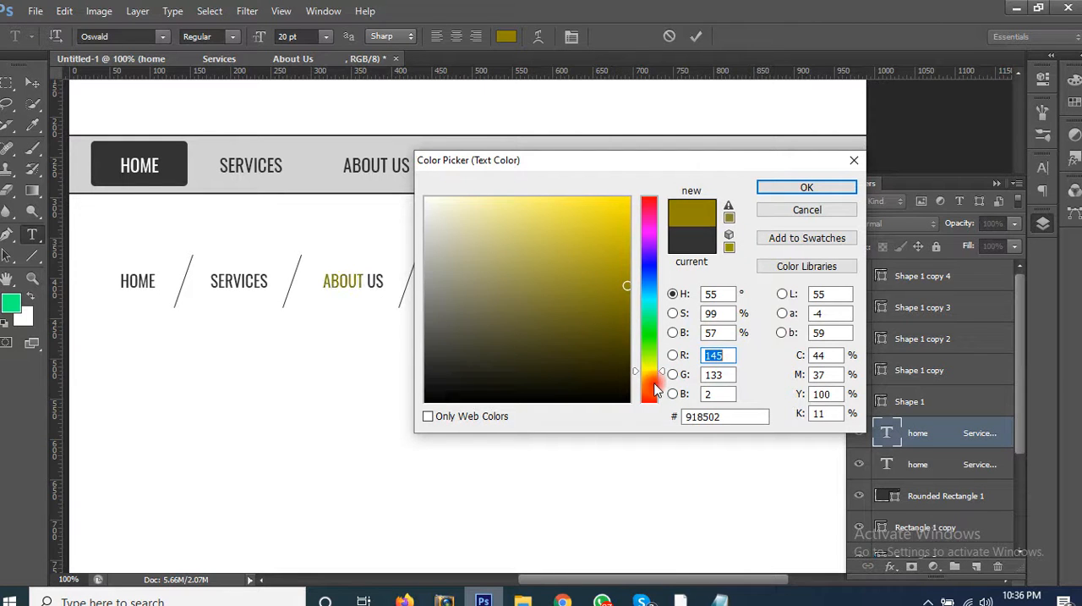
pyautogui.click(654, 382)
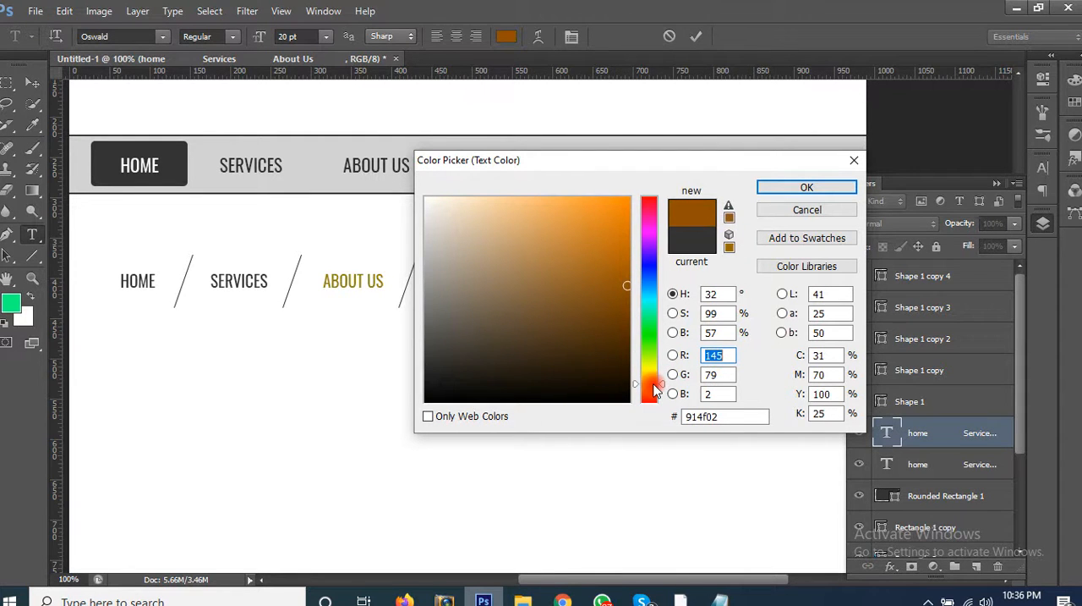
pyautogui.click(622, 221)
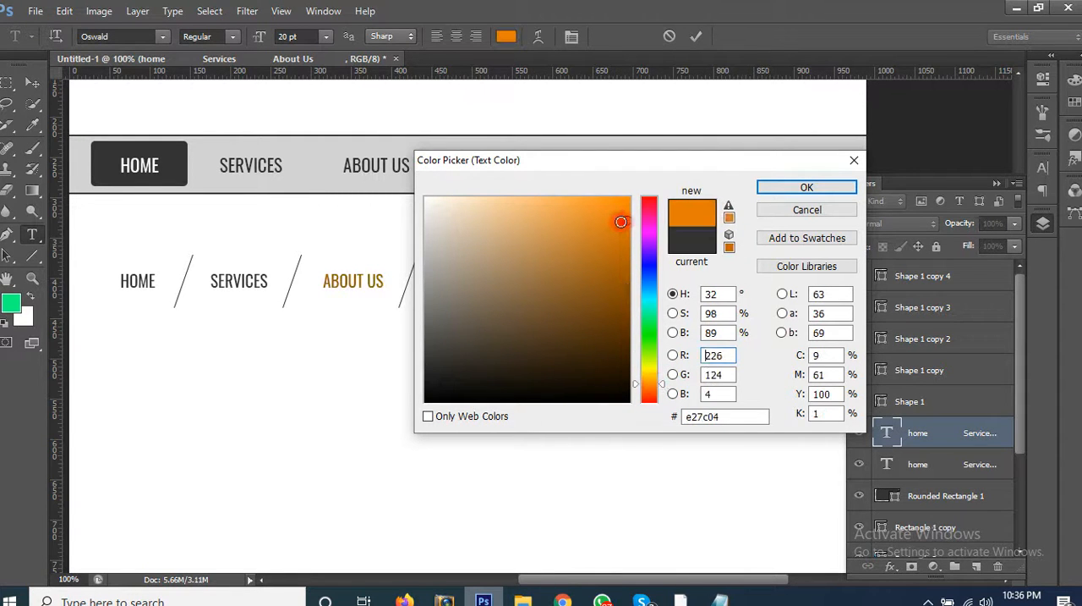
pyautogui.click(810, 187)
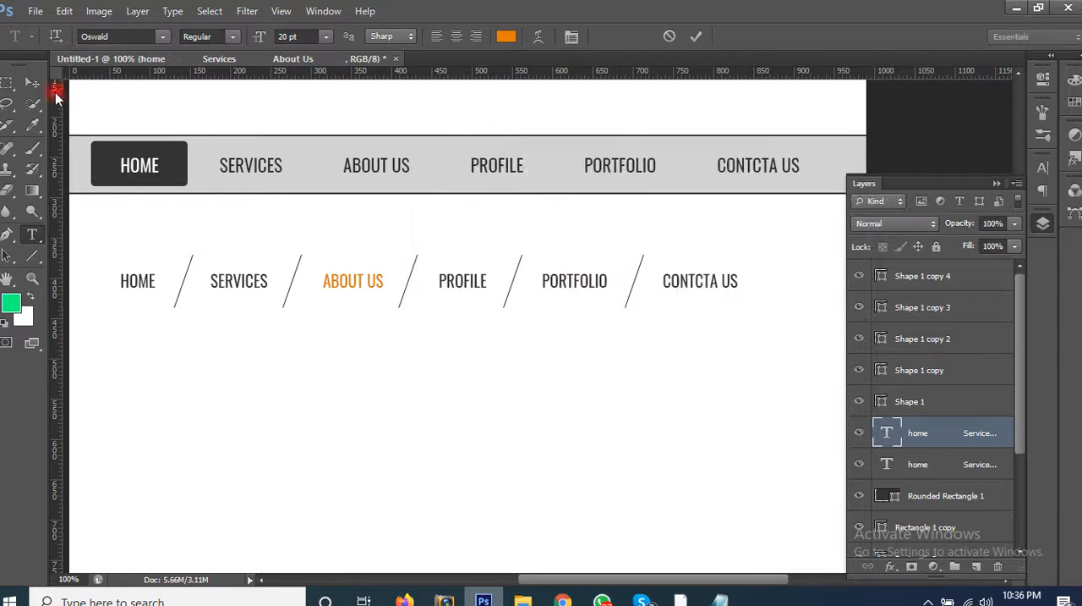
pyautogui.click(597, 327)
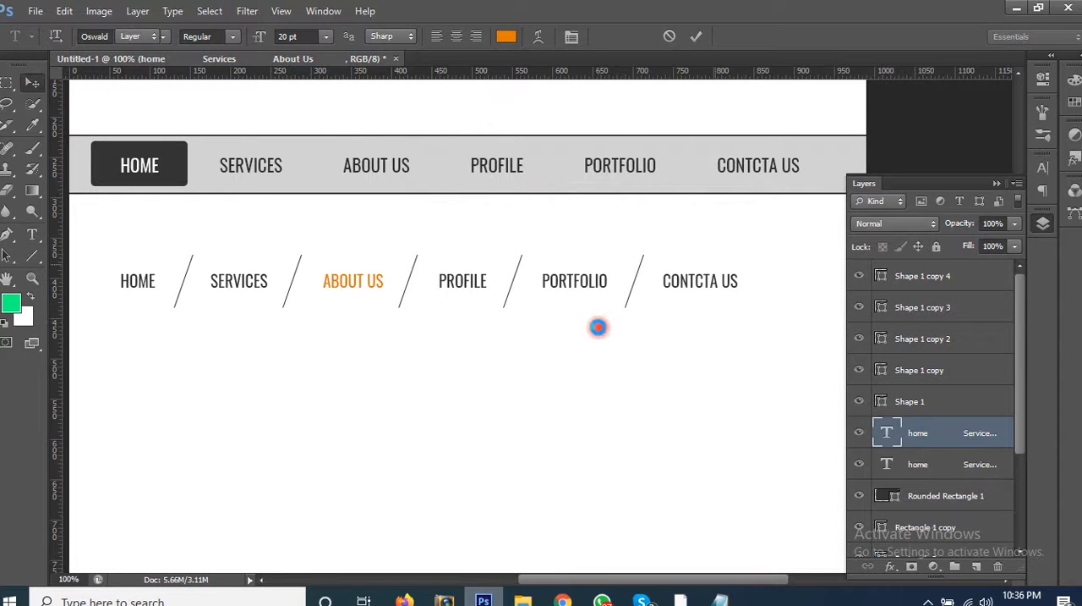
pyautogui.press('v')
pyautogui.moveTo(476, 307); pyautogui.dragTo(524, 234)
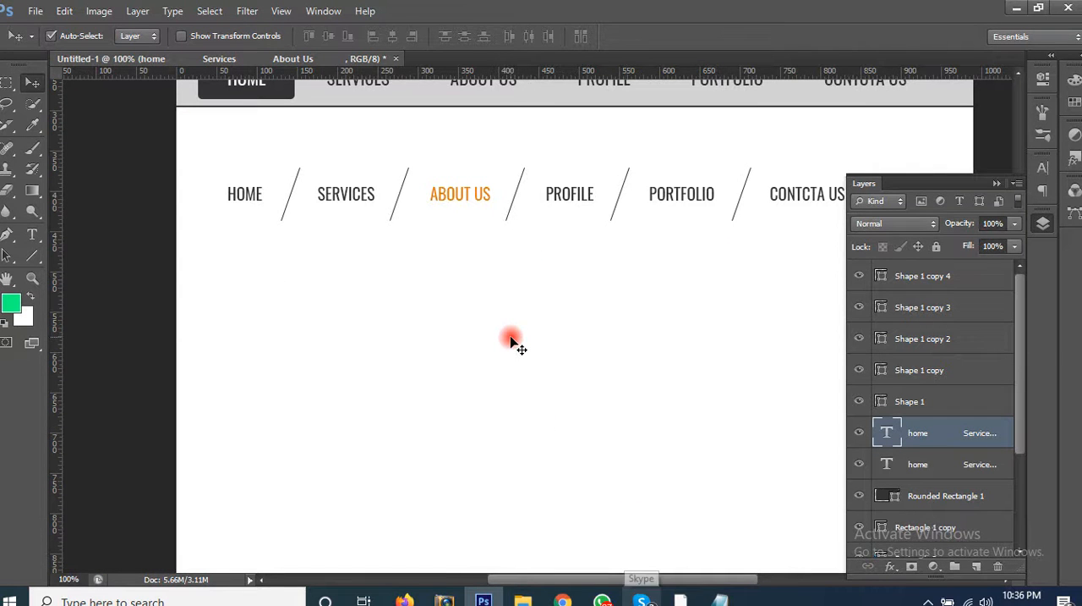
pyautogui.moveTo(578, 432); pyautogui.dragTo(452, 326)
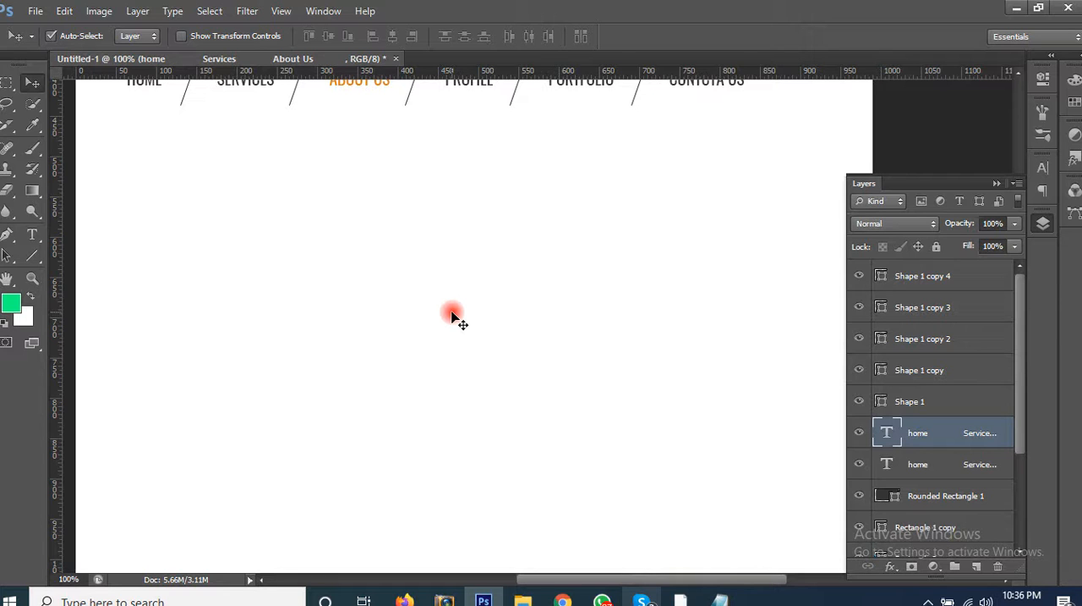
pyautogui.hotkey('ctrl', '-')
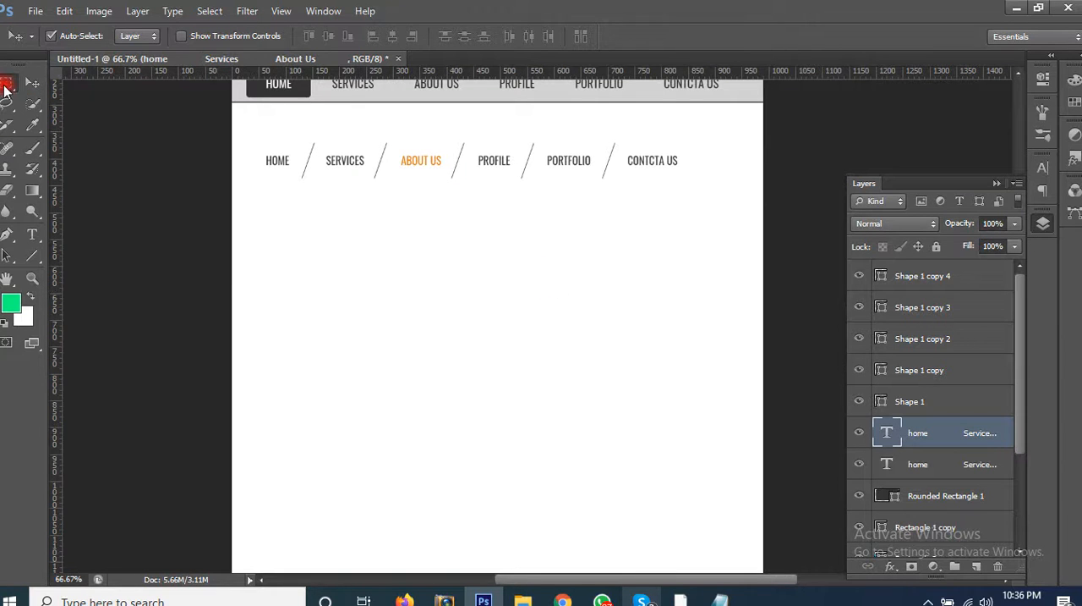
pyautogui.click(6, 85)
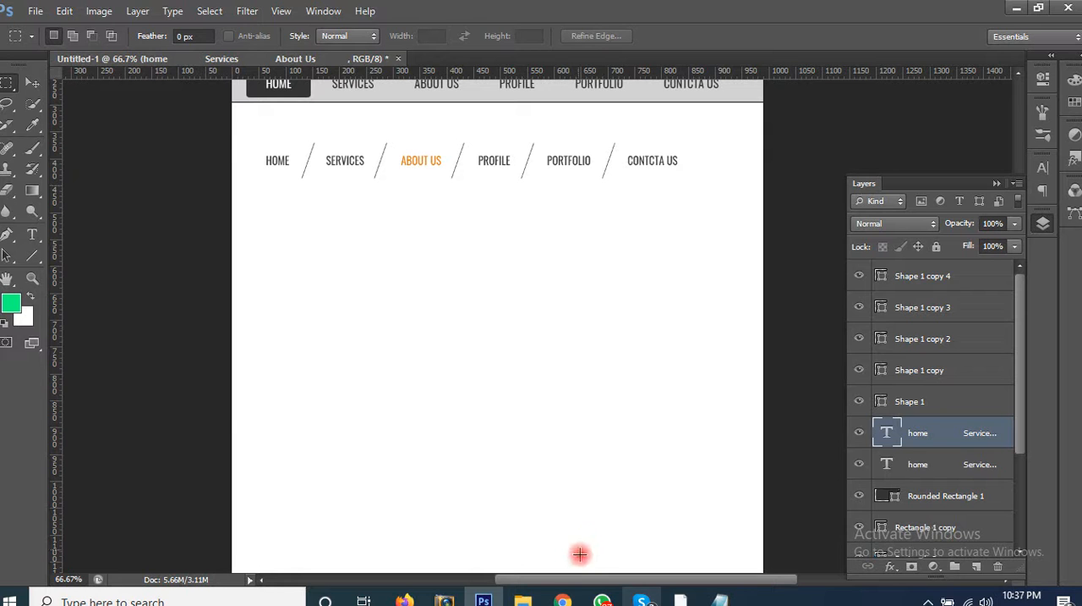
# Step: Switch to Chrome, search Google Images for "web navigation", browse the example designs, and return to Photoshop to review the three bars
pyautogui.click(563, 601)
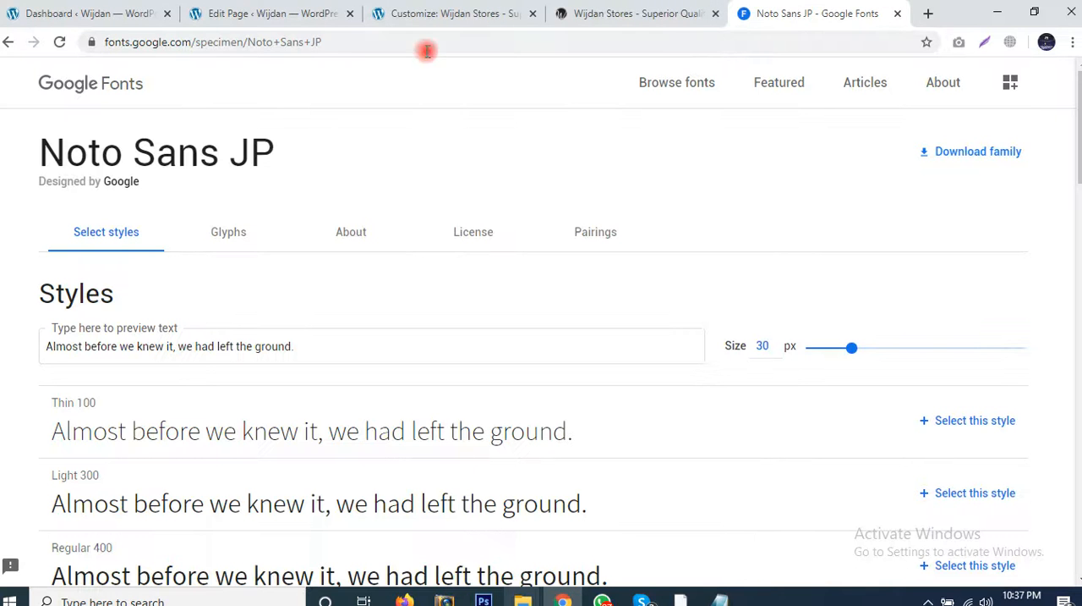
pyautogui.click(708, 45)
pyautogui.write('web n')
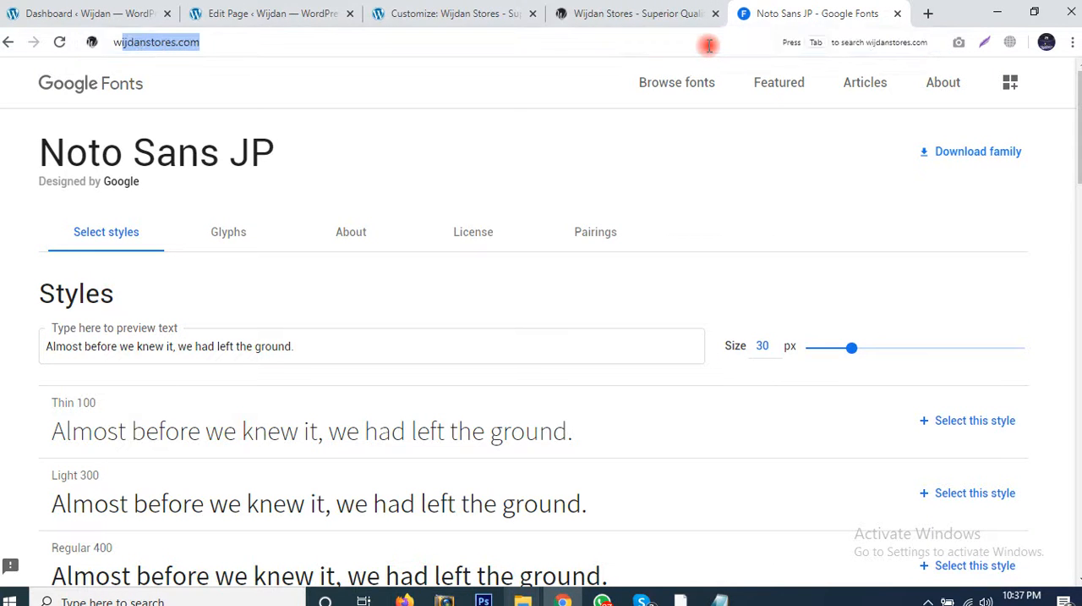
pyautogui.write('avi')
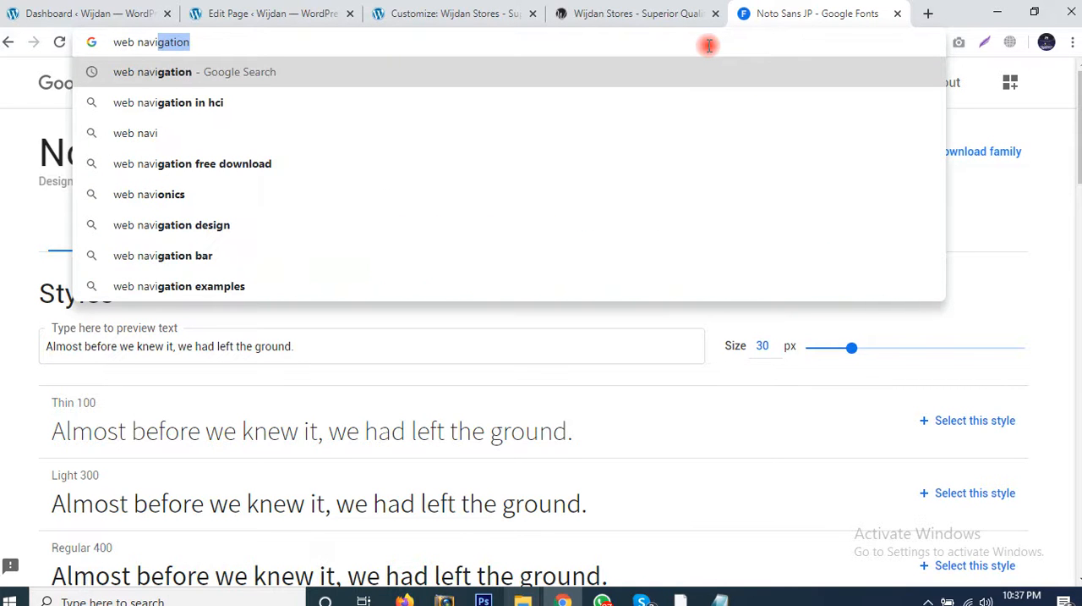
pyautogui.press('Return')
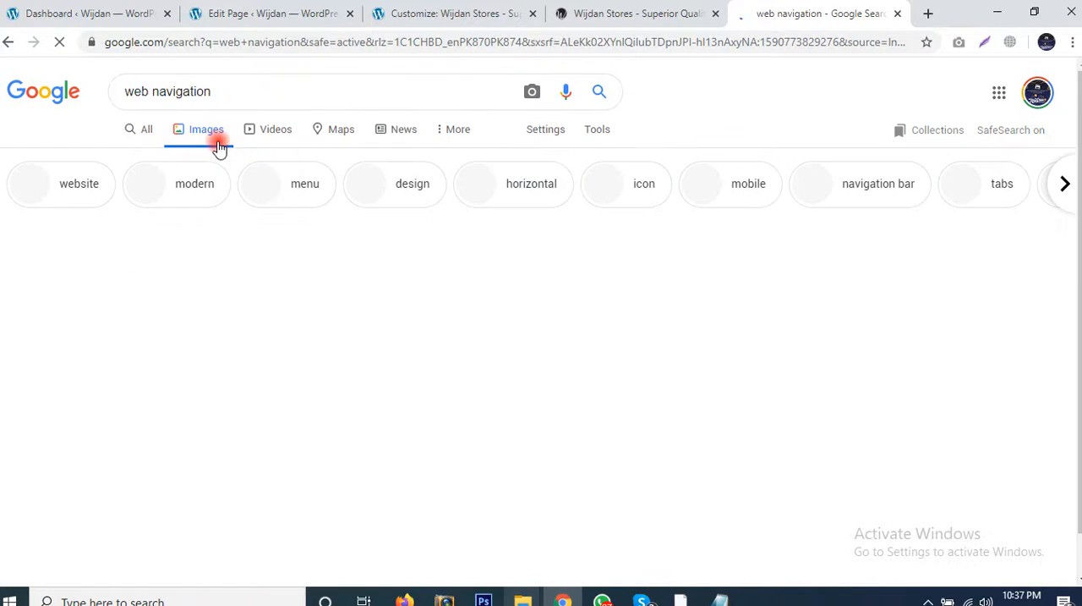
pyautogui.scroll(-2, 668, 319)
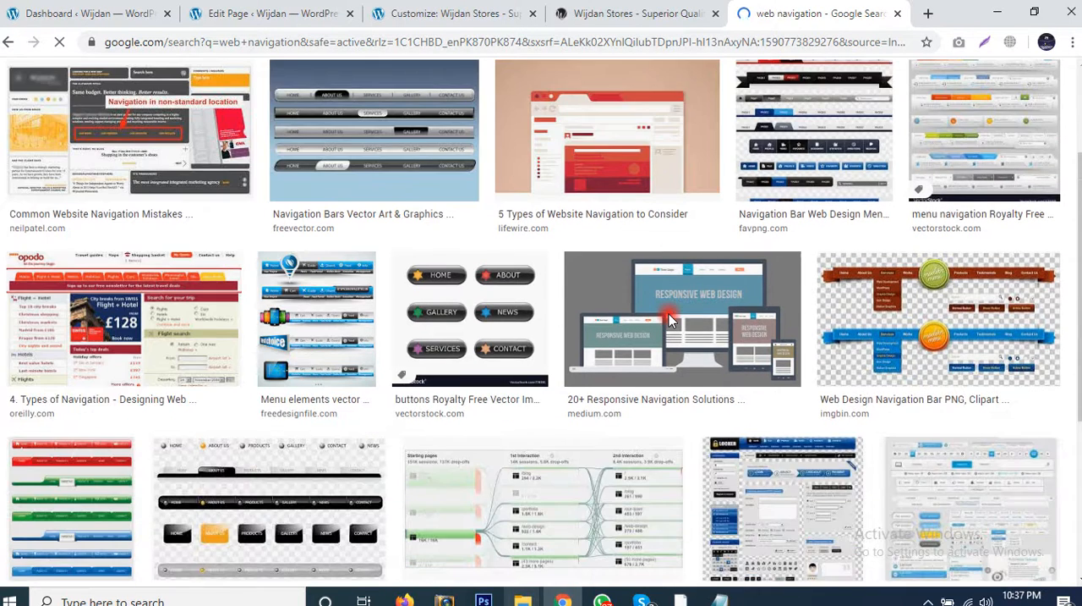
pyautogui.scroll(-1, 668, 319)
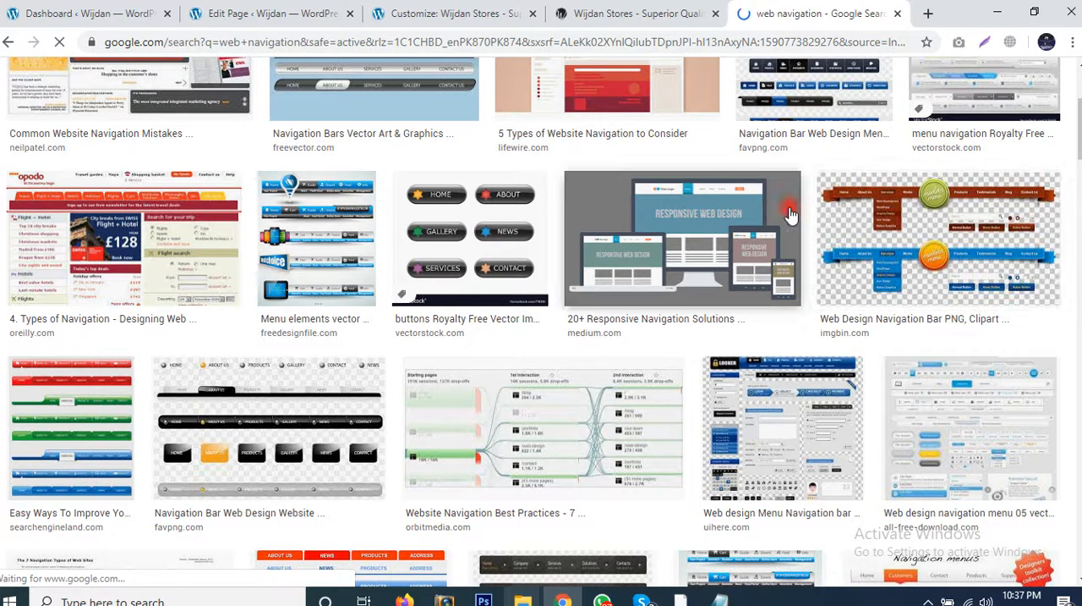
pyautogui.hotkey('alt', 'Tab')
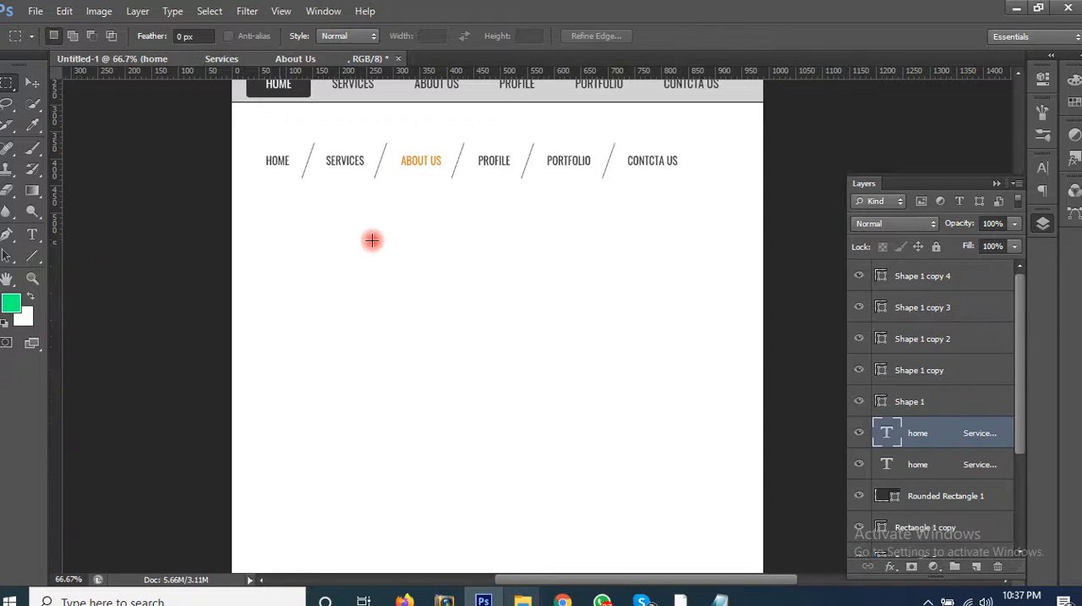
pyautogui.moveTo(442, 365); pyautogui.dragTo(436, 412)
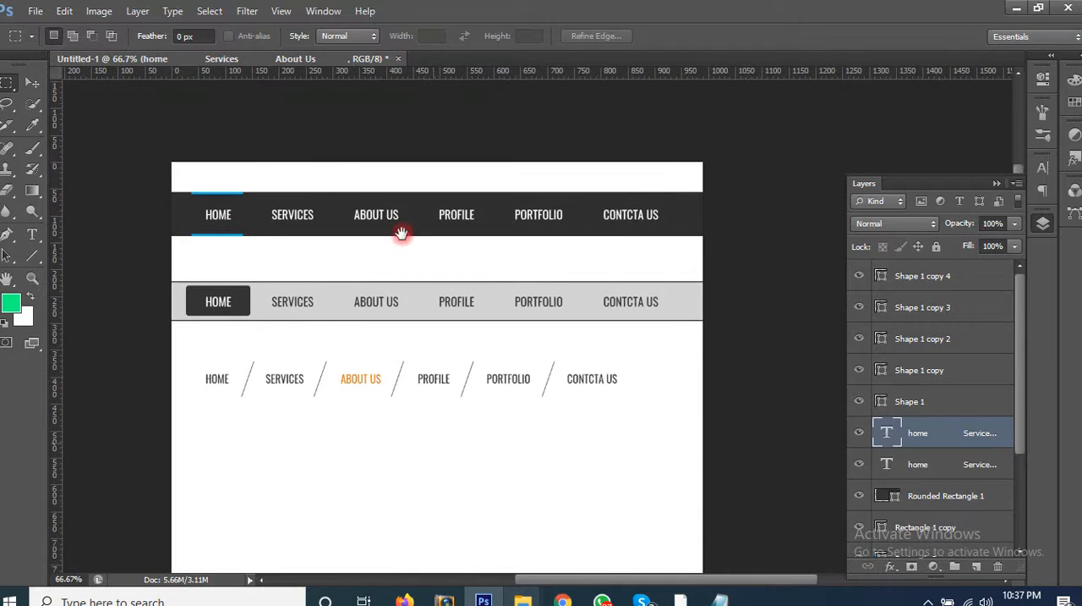
# Step: Duplicate the dark navigation bar with its menu text and blue accent lines, and place the copy below the slanted-divider menu
pyautogui.press('v')
pyautogui.moveTo(202, 178); pyautogui.dragTo(640, 212)
pyautogui.moveTo(641, 212); pyautogui.dragTo(639, 455)
pyautogui.hotkey('ctrl', 'z')
pyautogui.moveTo(204, 177); pyautogui.dragTo(640, 243)
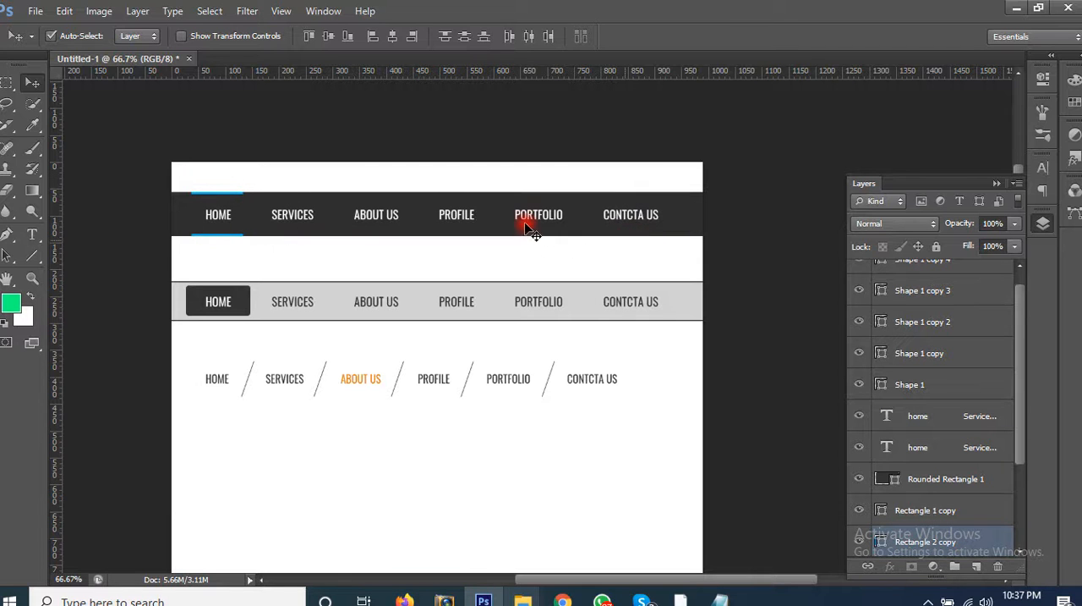
pyautogui.moveTo(529, 225); pyautogui.dragTo(537, 307)
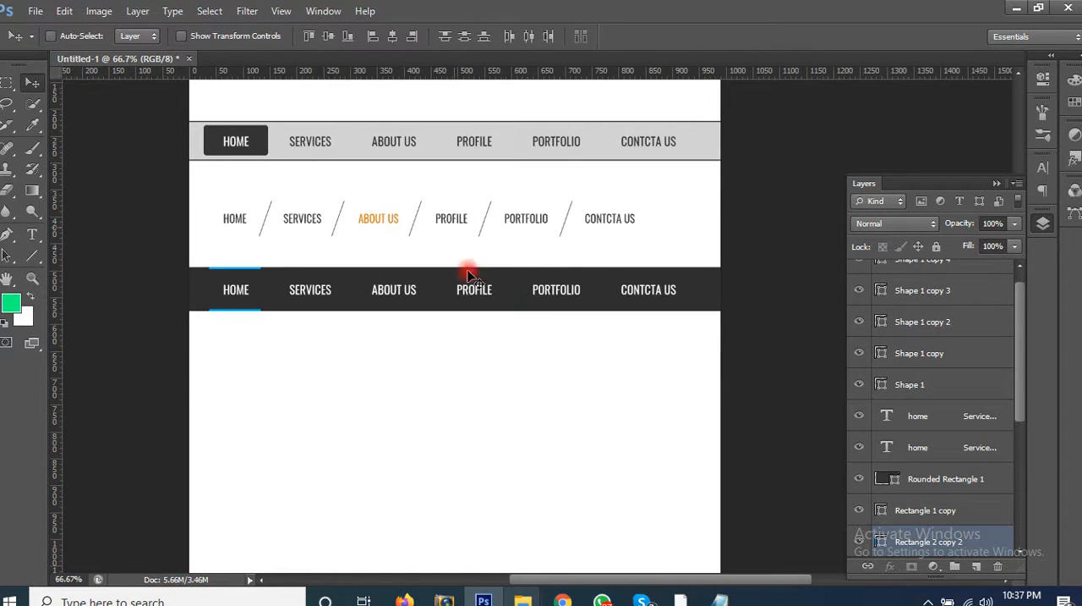
pyautogui.moveTo(481, 309)
pyautogui.mouseDown()
pyautogui.moveTo(480, 347)
pyautogui.moveTo(478, 321)
pyautogui.mouseUp()
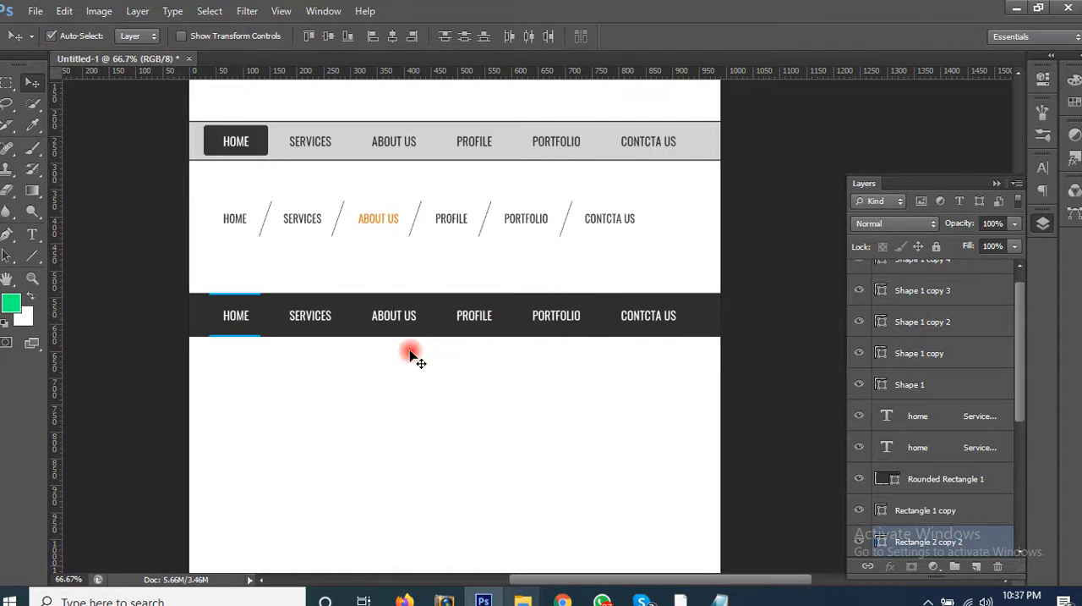
# Step: Change the duplicated bar's background fill to blue 0930c1 and deselect the layer
pyautogui.click(703, 339)
pyautogui.click(701, 323)
pyautogui.scroll(-5, 948, 457)
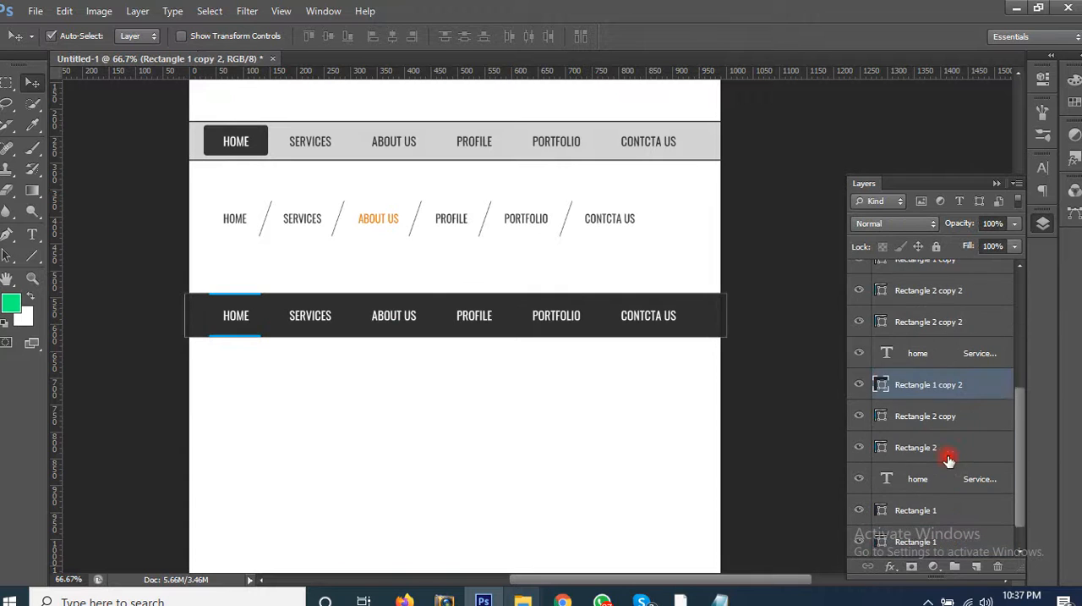
pyautogui.doubleClick(882, 383)
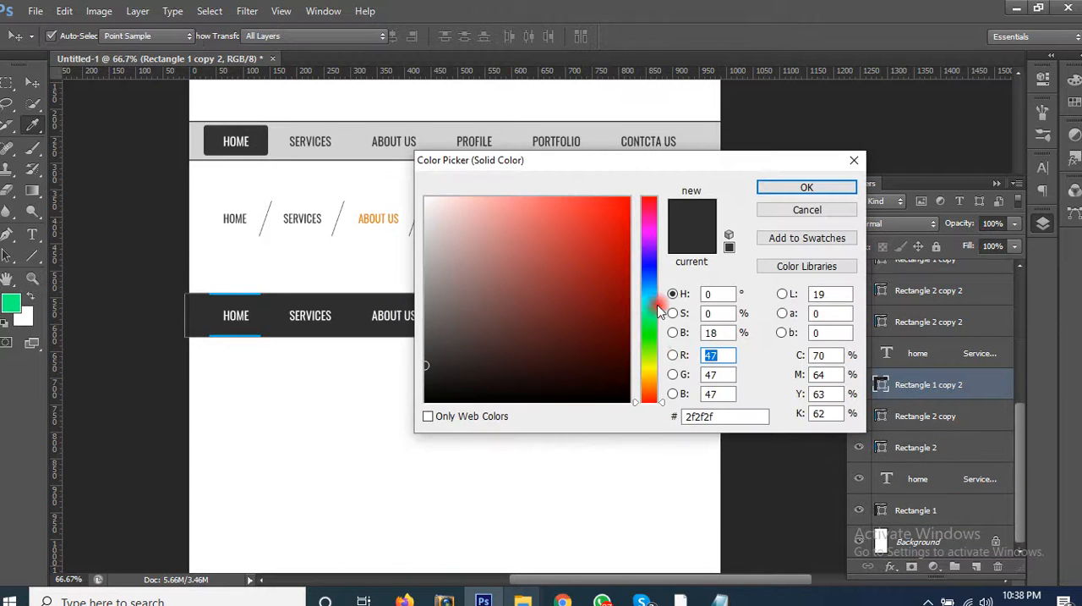
pyautogui.click(649, 273)
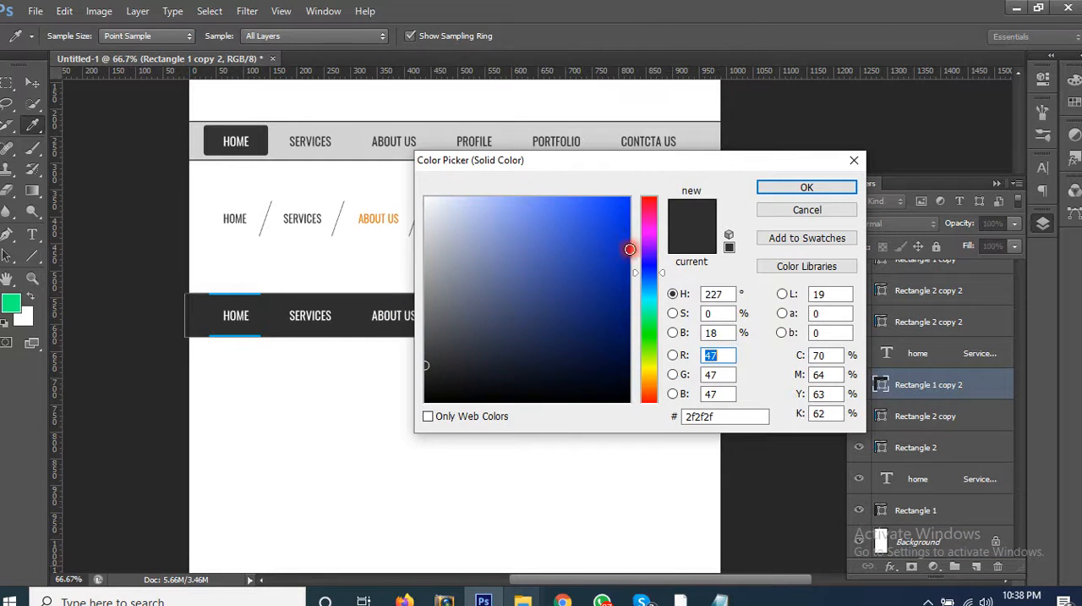
pyautogui.moveTo(631, 247); pyautogui.dragTo(620, 247)
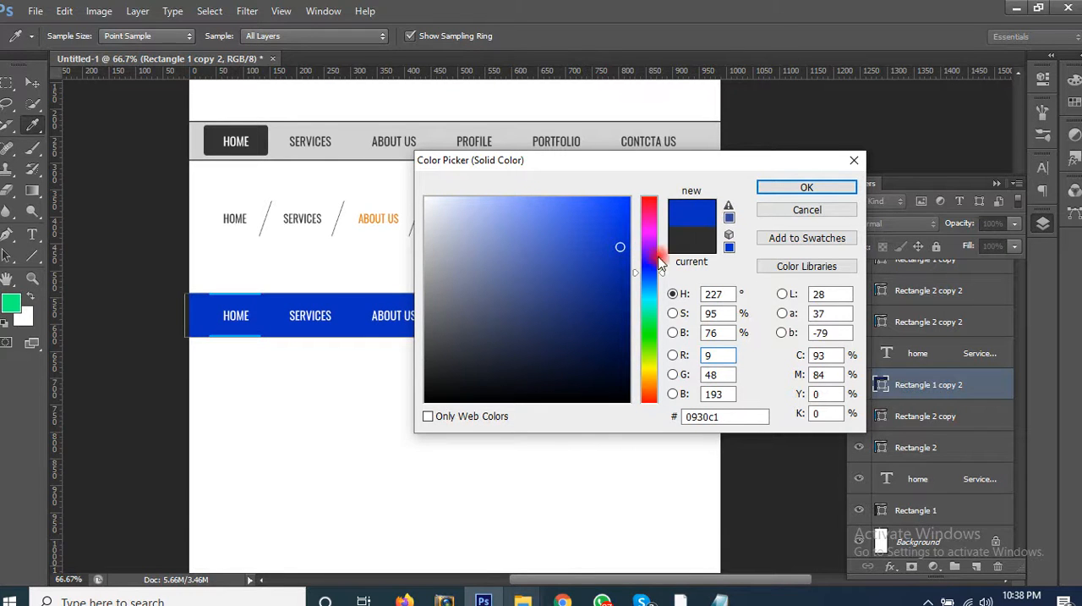
pyautogui.click(760, 191)
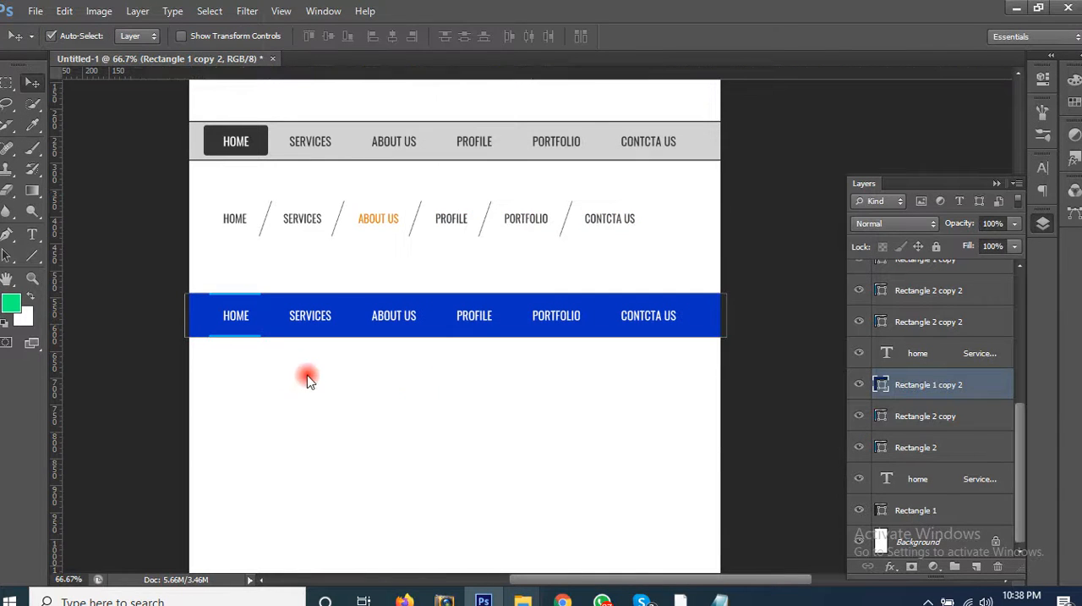
pyautogui.click(492, 372)
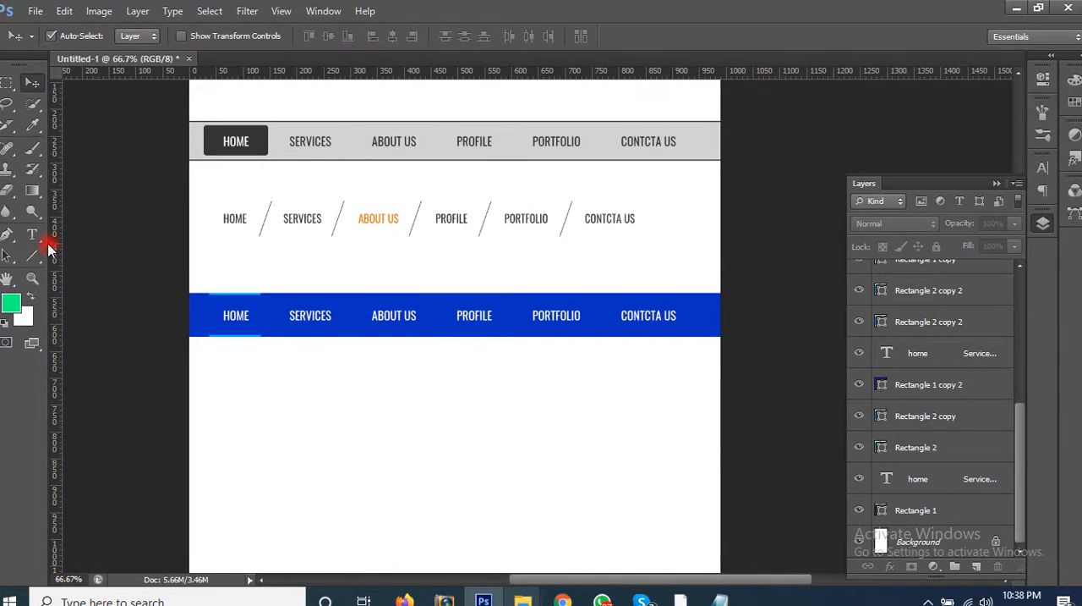
# Step: Add a new layer directly above the Rectangle 1 layer and draw a wide, thin rectangular selection just below the blue bar
pyautogui.click(7, 82)
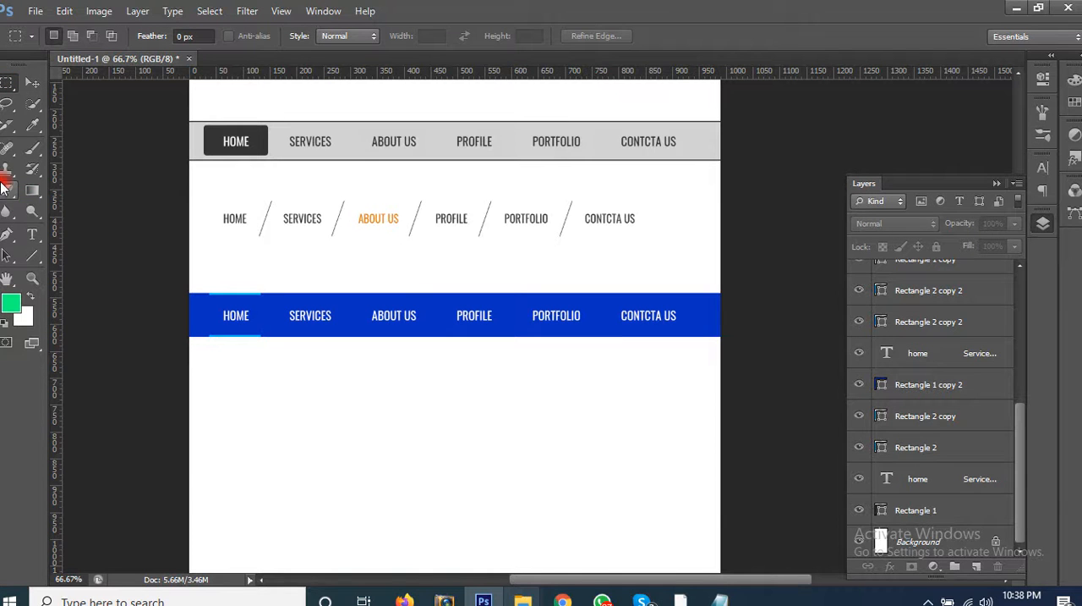
pyautogui.click(945, 415)
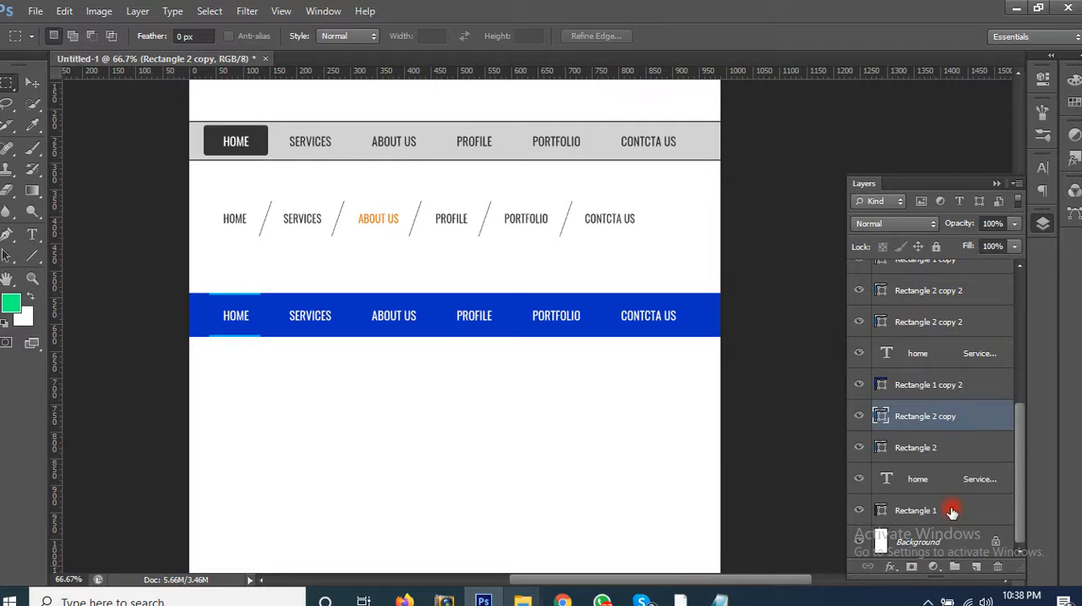
pyautogui.click(994, 514)
pyautogui.click(980, 568)
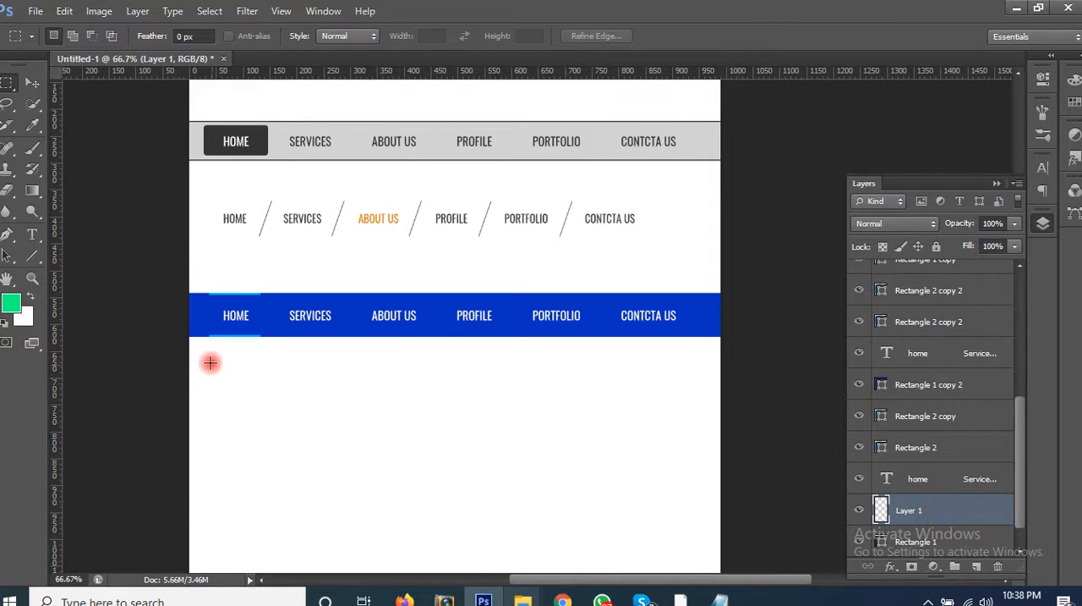
pyautogui.moveTo(208, 360); pyautogui.dragTo(676, 397)
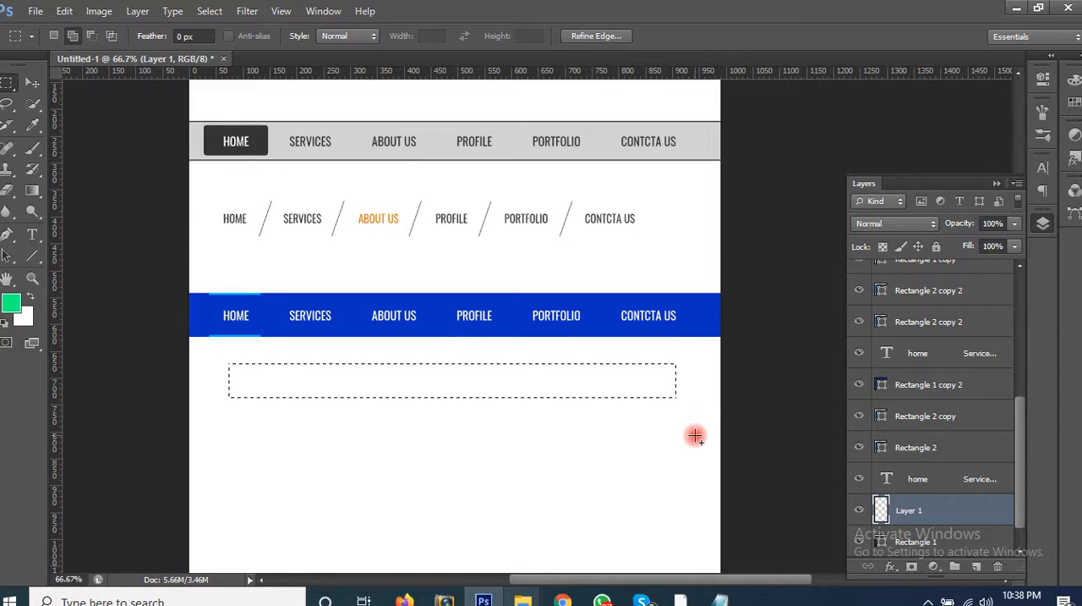
# Step: Feather the rectangular selection with a radius of 40 pixels
pyautogui.hotkey('shift', 'F6')
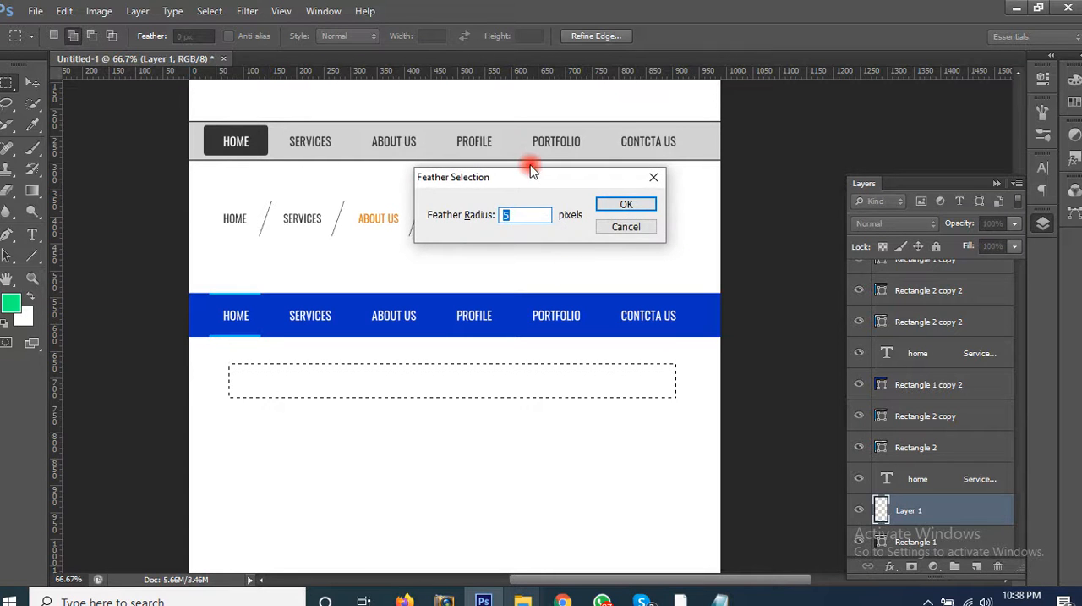
pyautogui.moveTo(535, 182); pyautogui.dragTo(571, 190)
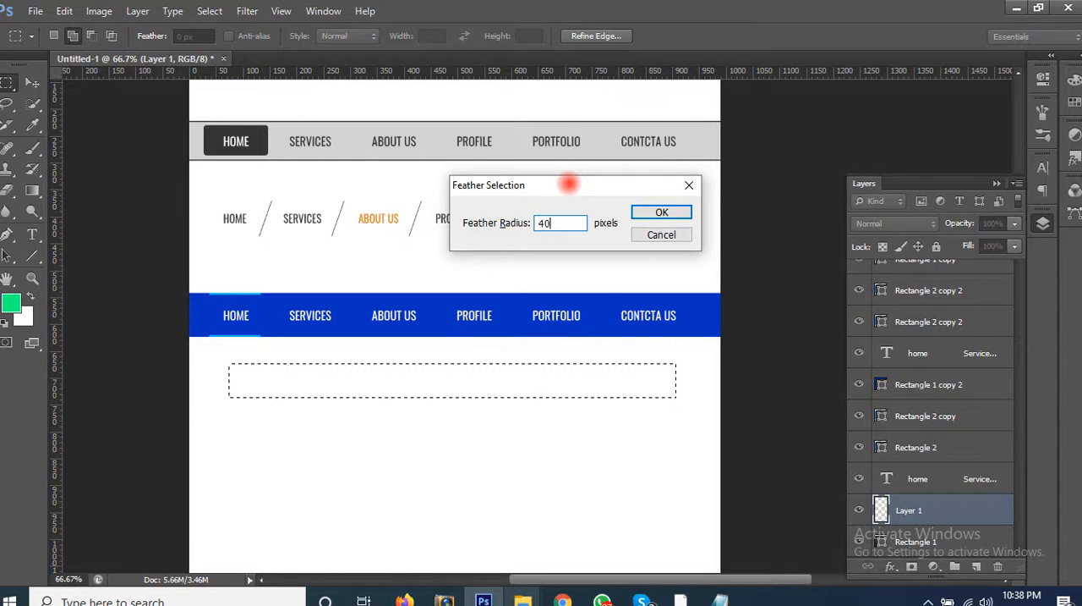
pyautogui.press('Return')
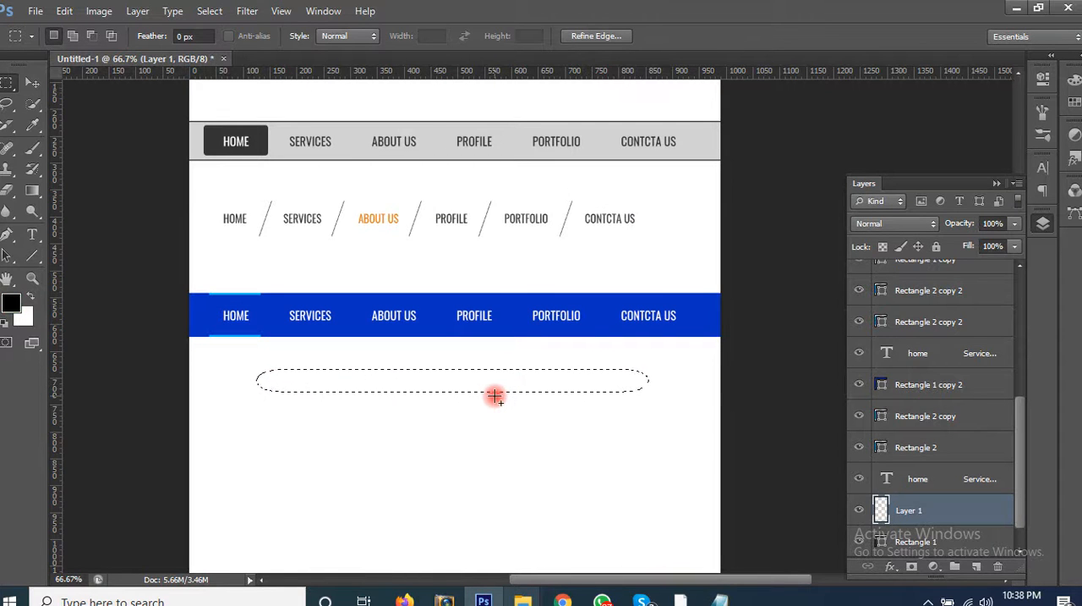
pyautogui.hotkey('shift', 'F5')
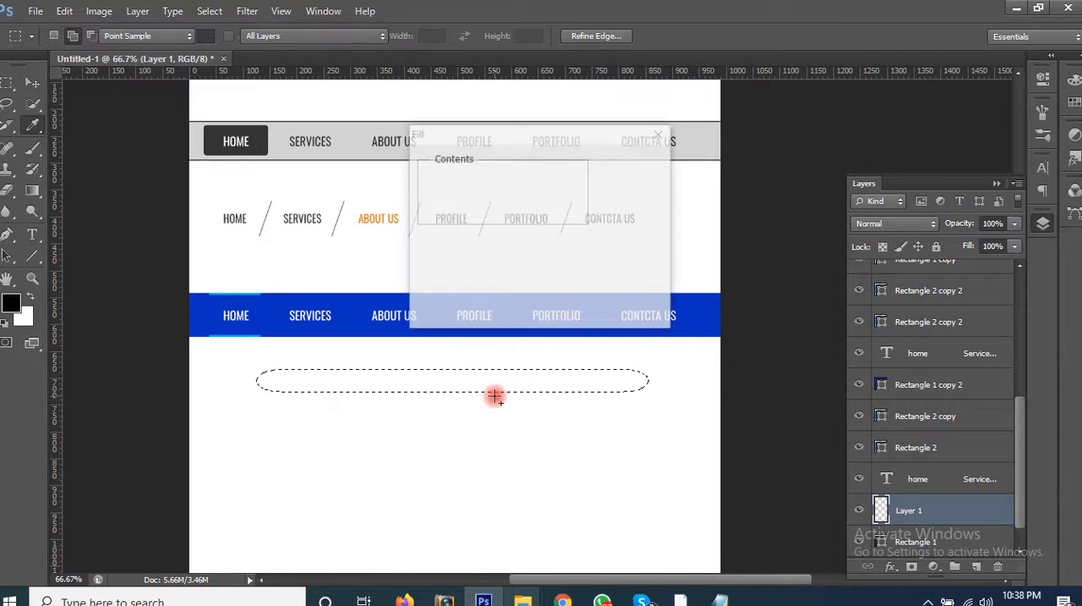
pyautogui.press('Return')
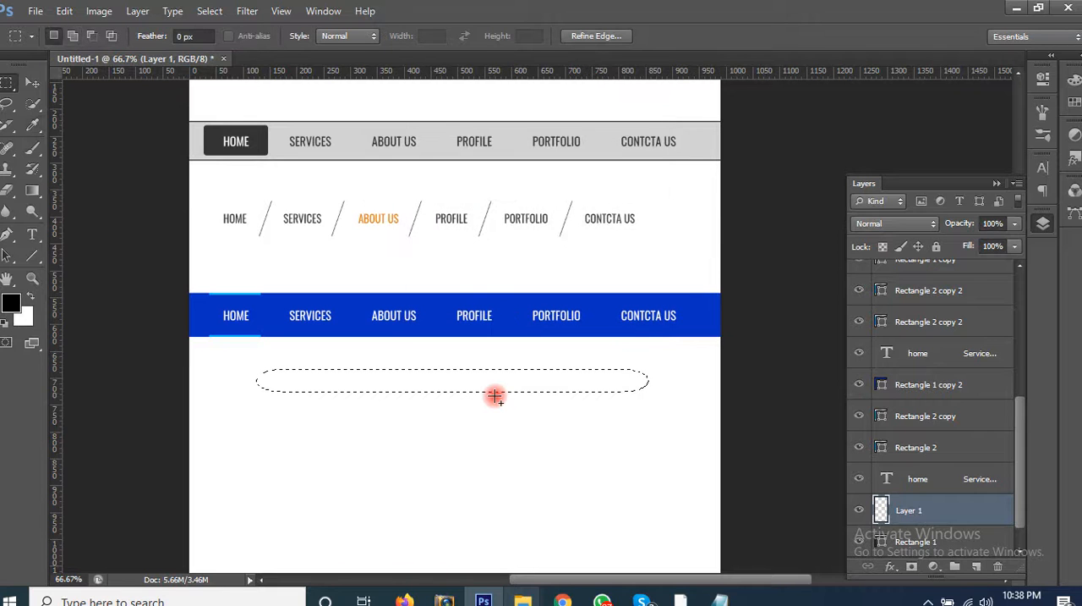
pyautogui.click(547, 237)
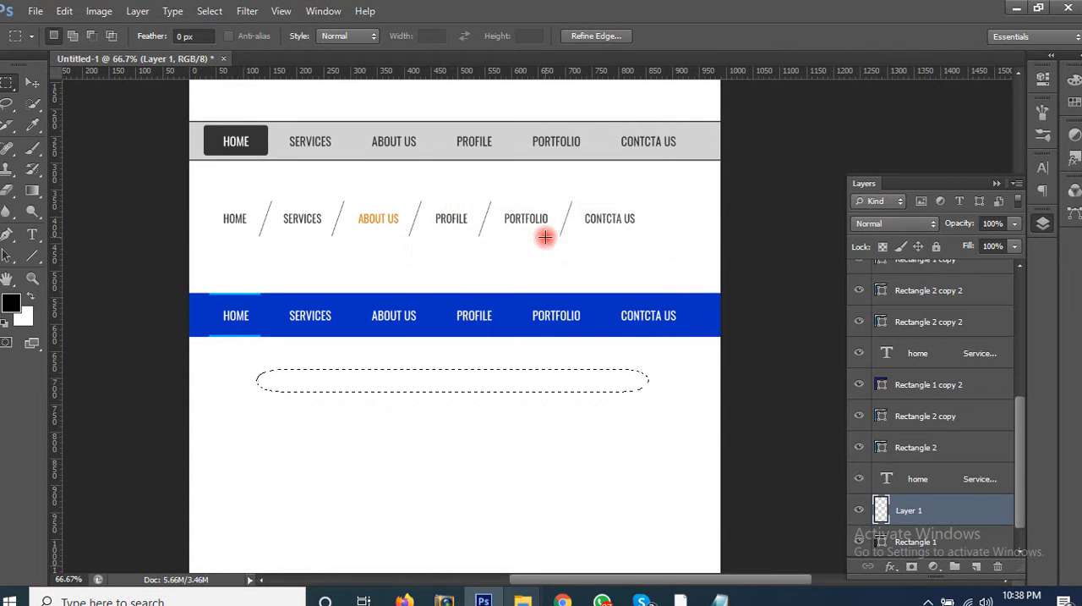
# Step: Fill the feathered selection with the black foreground colour and deselect it
pyautogui.hotkey('shift', 'F5')
pyautogui.click(562, 178)
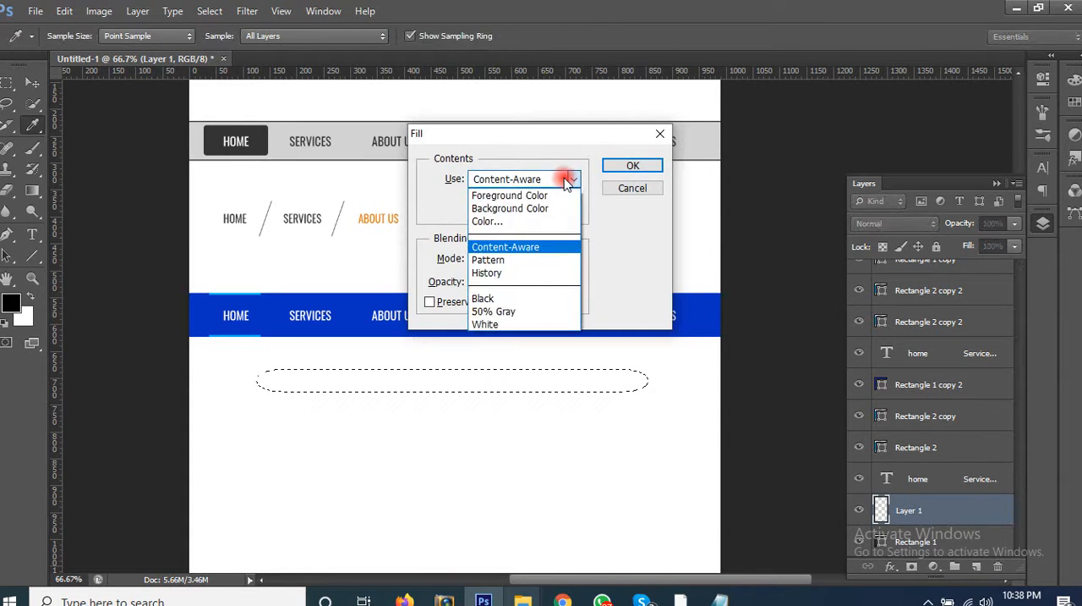
pyautogui.click(558, 195)
pyautogui.click(610, 167)
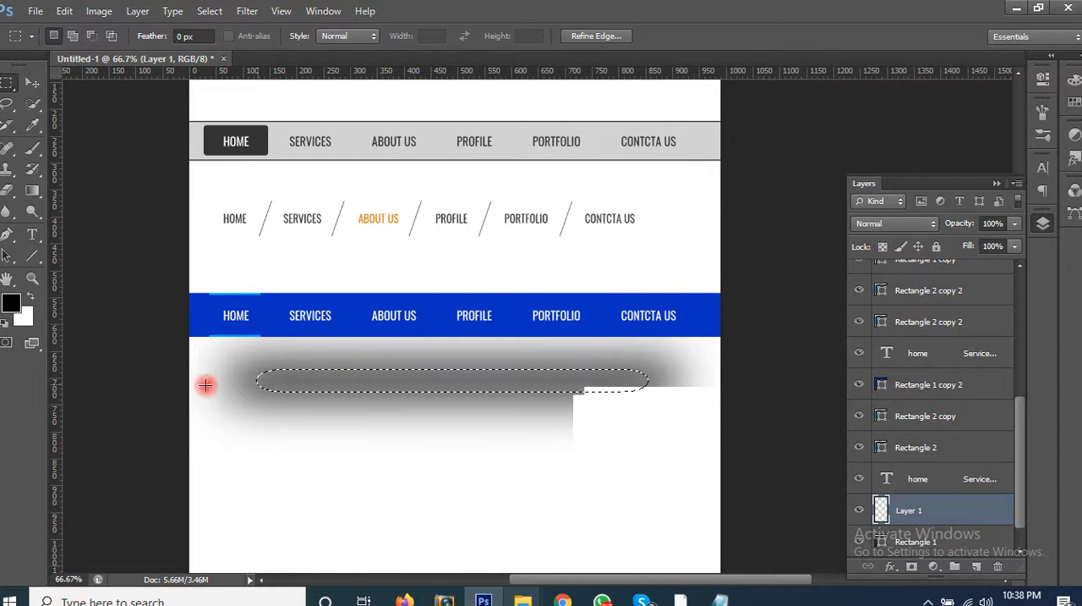
pyautogui.hotkey('ctrl', 'd')
pyautogui.press('v')
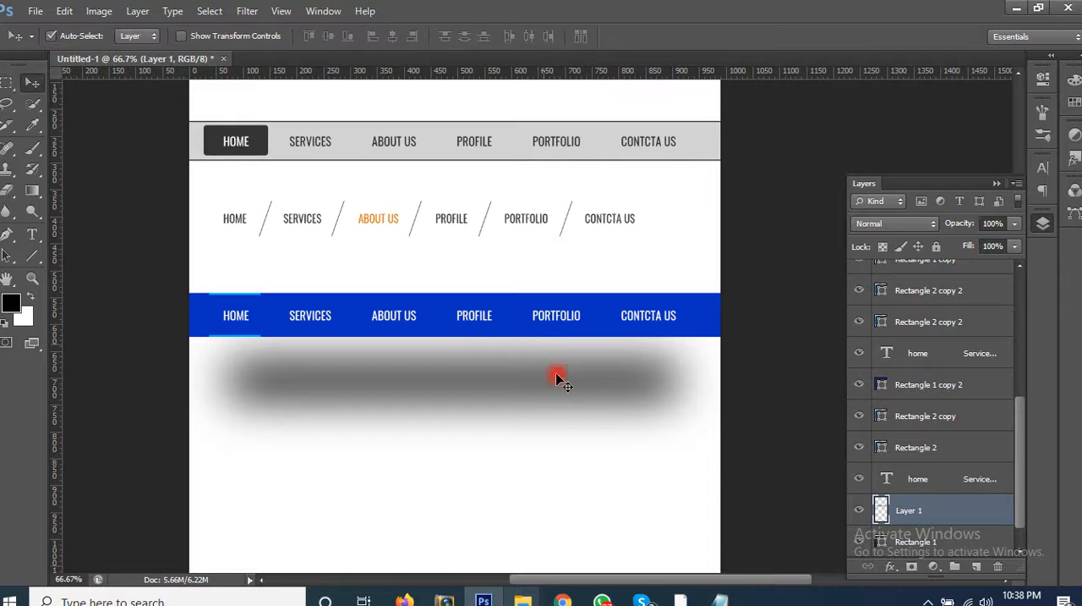
# Step: Try to squash the blurred shadow to 51.13% height under the blue bar and move it, and undo both changes
pyautogui.hotkey('ctrl', 't')
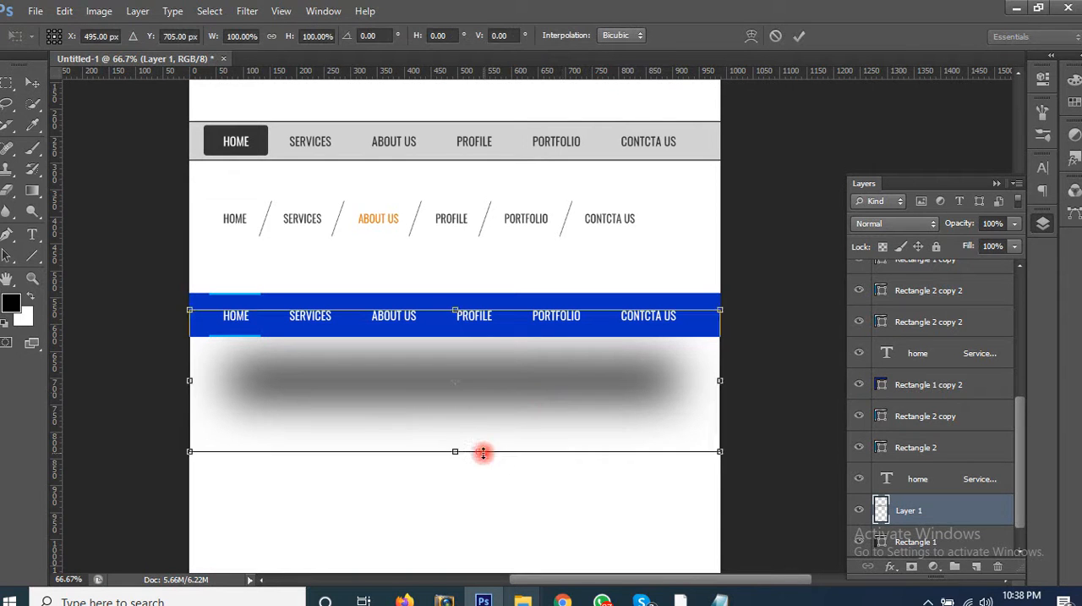
pyautogui.moveTo(456, 449); pyautogui.dragTo(459, 382)
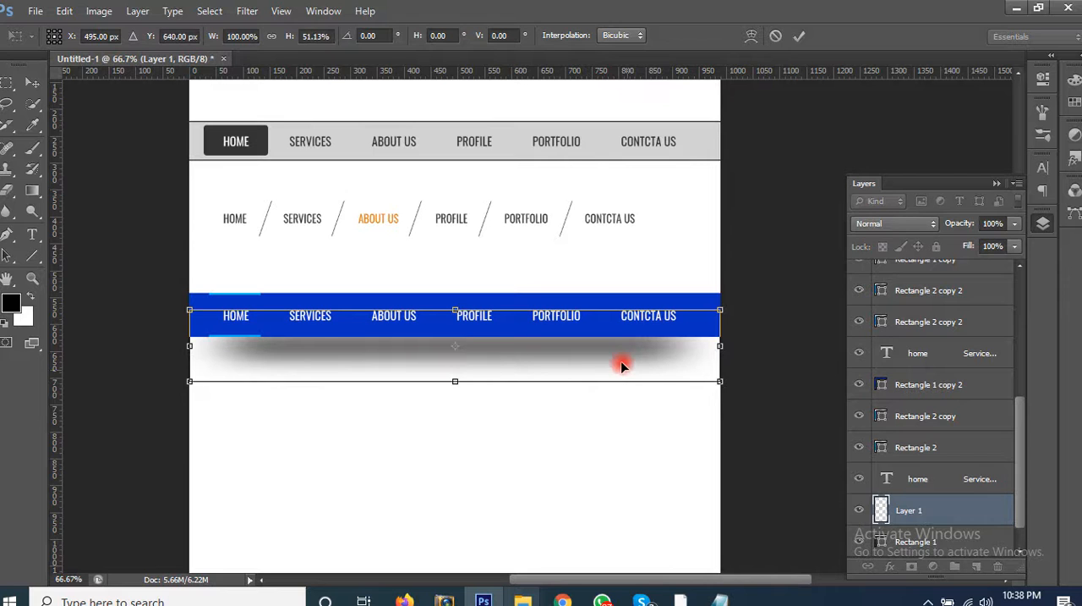
pyautogui.press('Return')
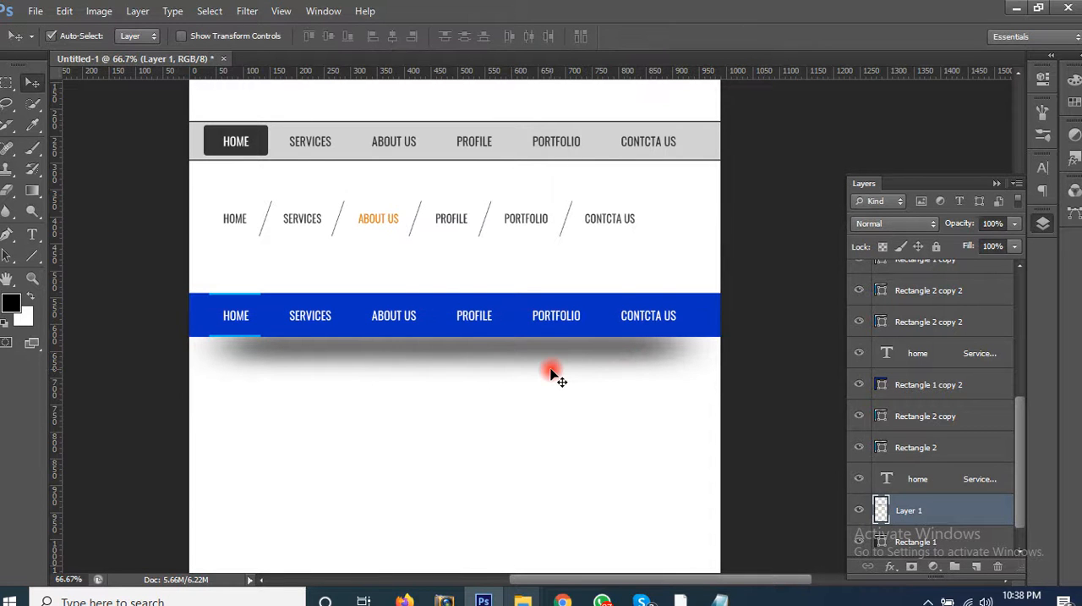
pyautogui.moveTo(594, 368); pyautogui.dragTo(614, 412)
pyautogui.hotkey('ctrl', 'alt', 'z')
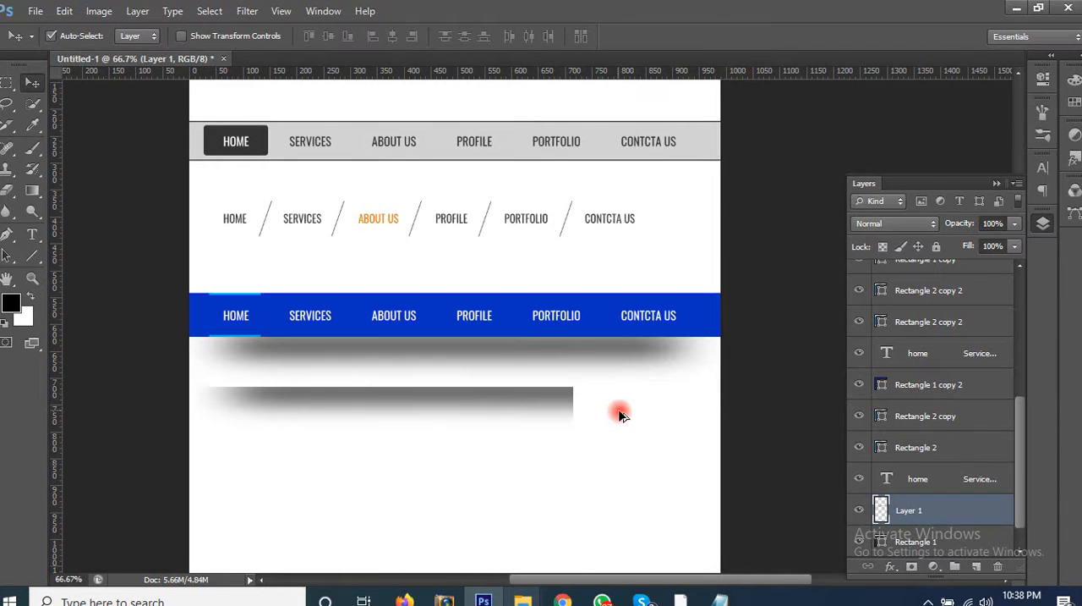
pyautogui.hotkey('ctrl', 'alt', 'z')
# Step: Move the blurred shadow further below the blue bar and apply a Perspective transform that narrows its upper edge symmetrically
pyautogui.moveTo(570, 386); pyautogui.dragTo(571, 446)
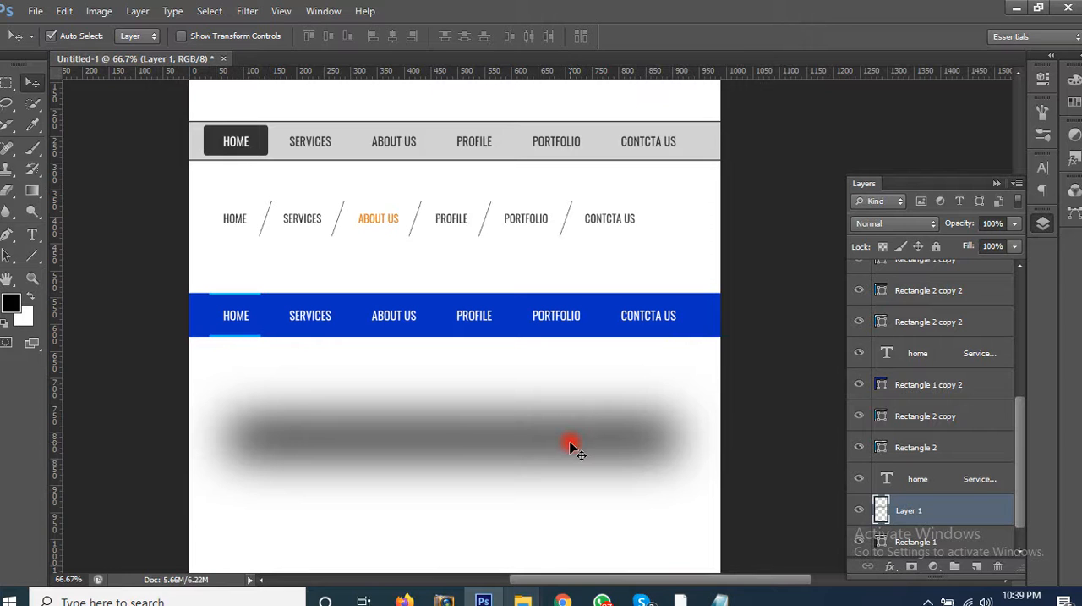
pyautogui.hotkey('ctrl', 't')
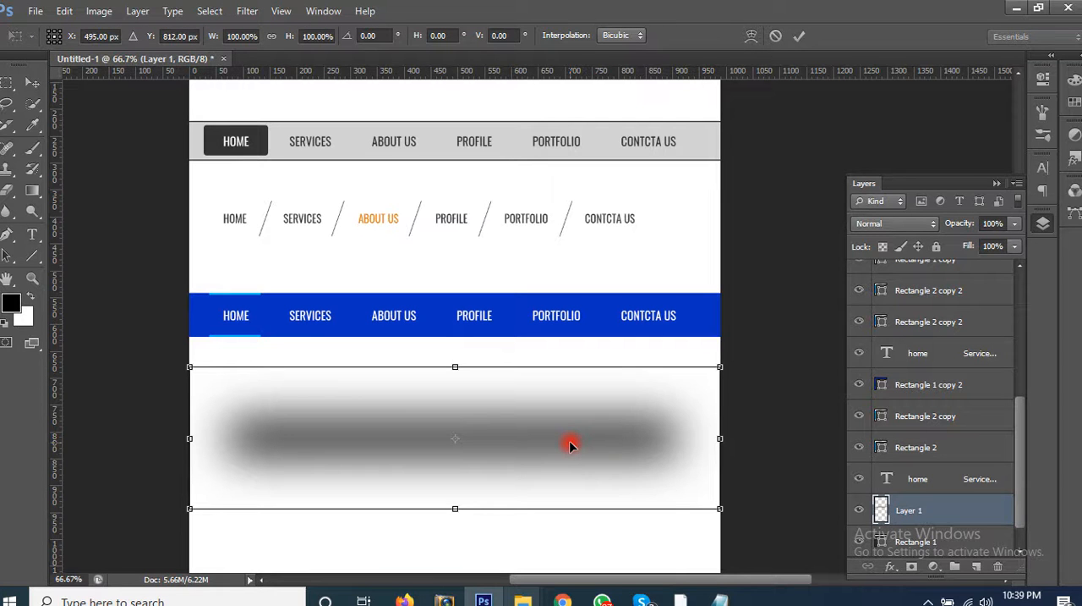
pyautogui.rightClick(571, 446)
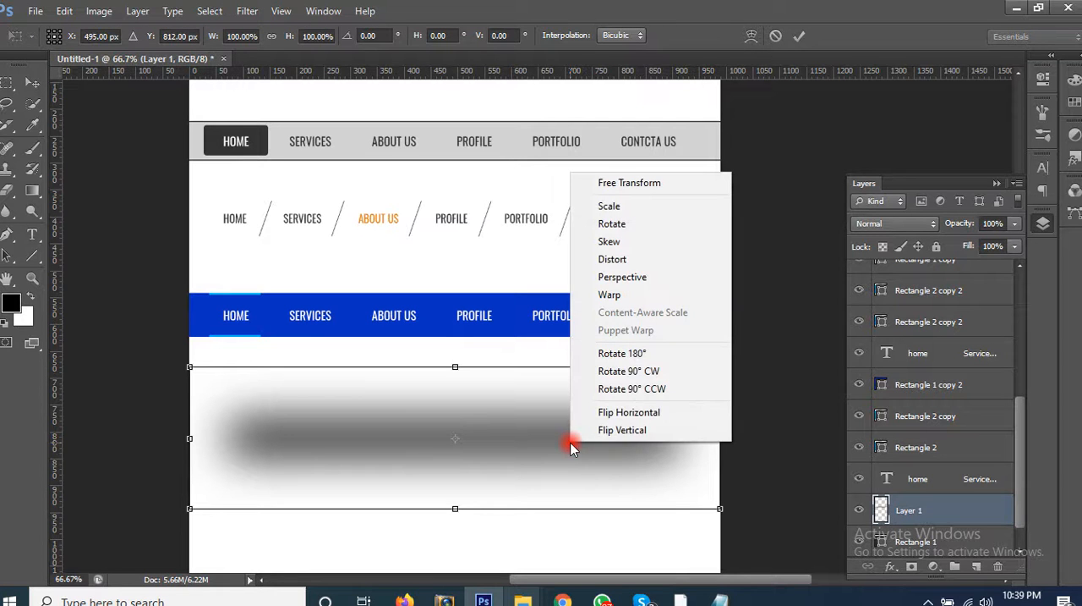
pyautogui.click(667, 278)
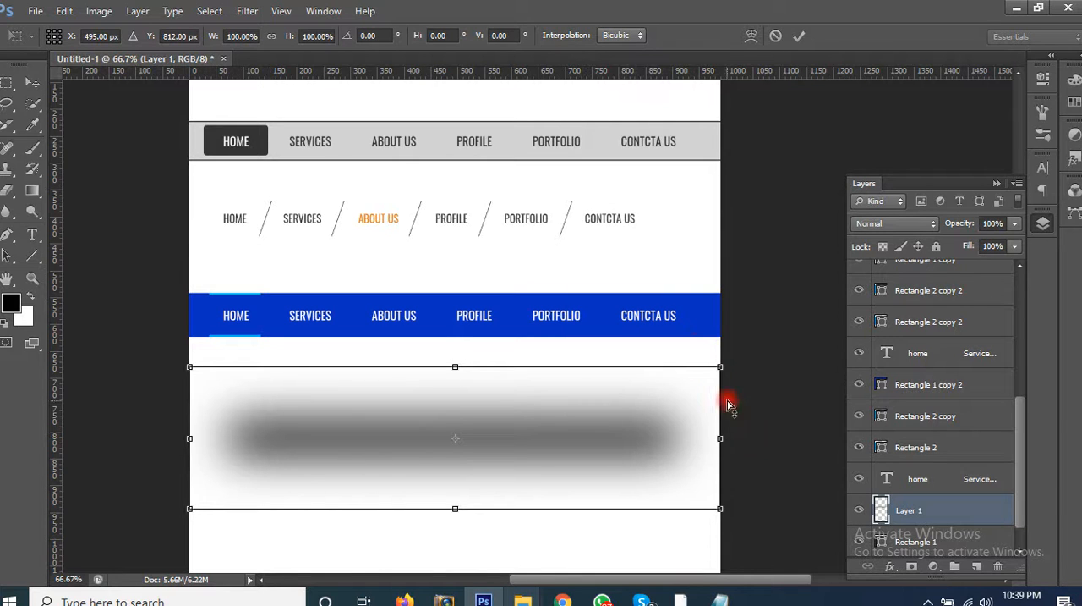
pyautogui.moveTo(718, 368); pyautogui.dragTo(577, 392)
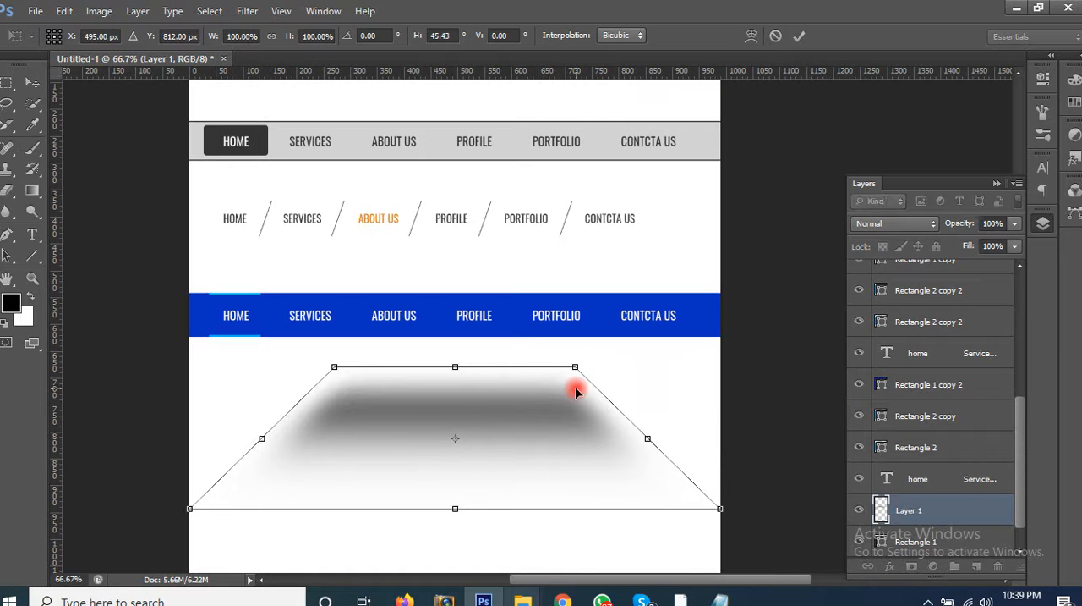
pyautogui.press('Return')
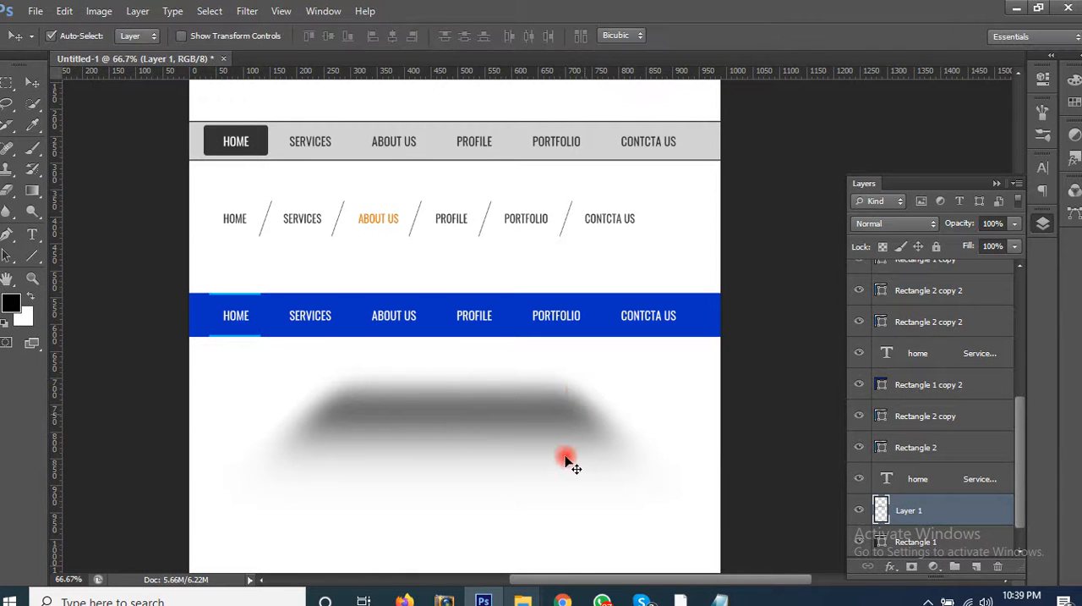
# Step: Flatten the perspective shadow to 39.10% height, widen it to about the canvas width, and deselect its layer
pyautogui.hotkey('ctrl', 't')
pyautogui.moveTo(455, 508); pyautogui.dragTo(466, 427)
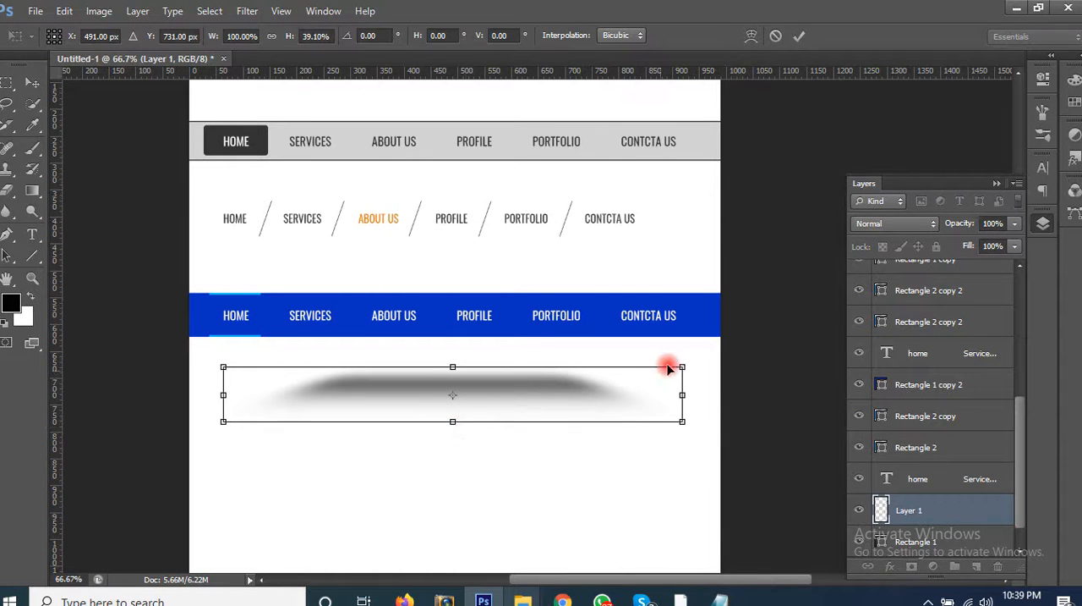
pyautogui.moveTo(681, 370); pyautogui.dragTo(747, 359)
pyautogui.press('Return')
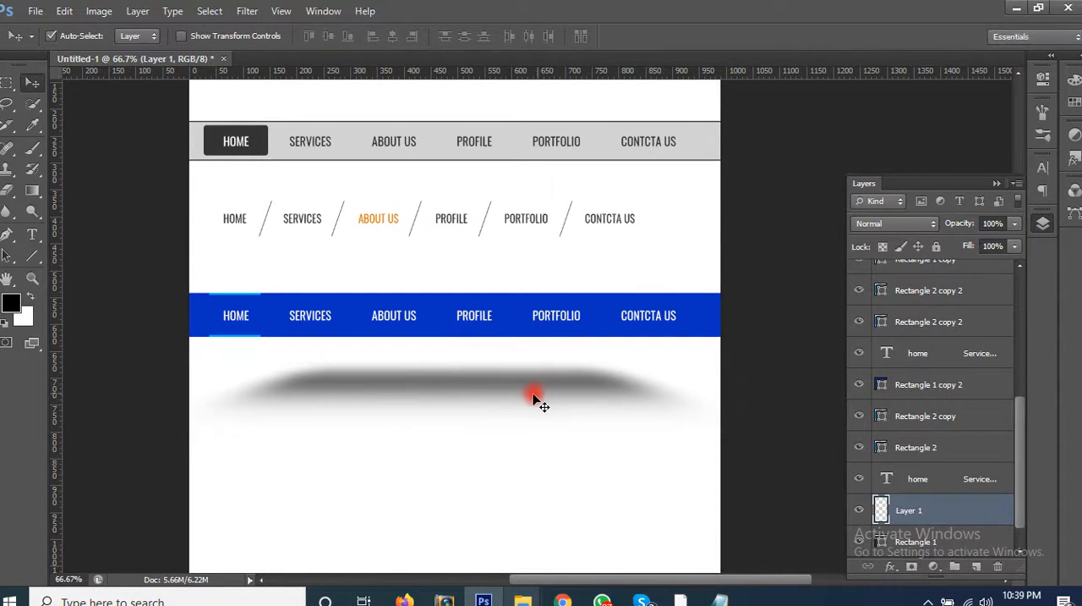
pyautogui.click(528, 357)
pyautogui.click(554, 237)
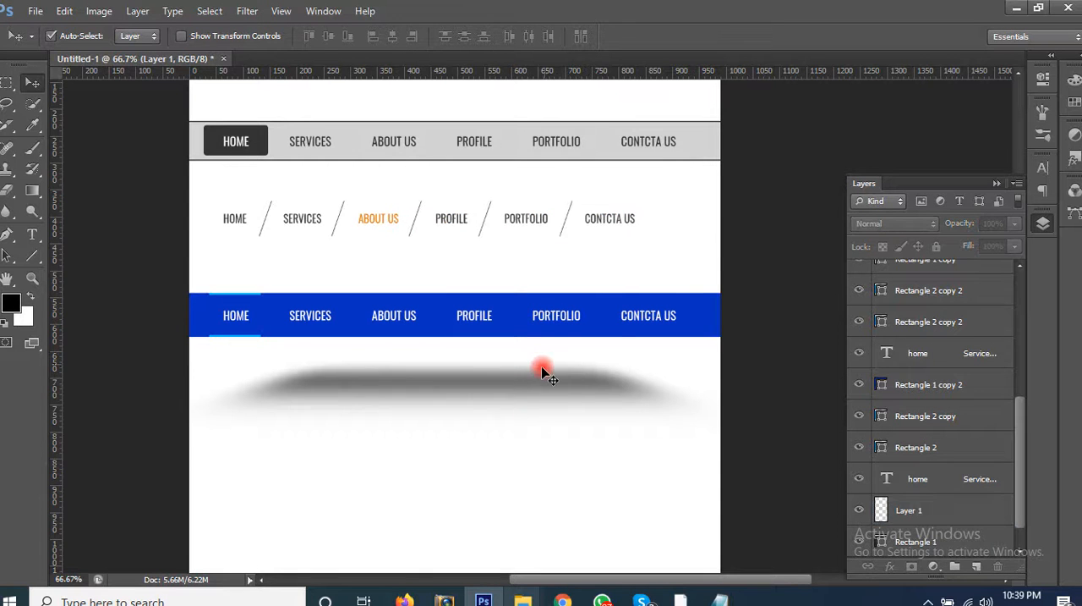
# Step: Move the perspective shadow straight up against the blue bar's lower edge and send its layer down beneath Rectangle 1
pyautogui.moveTo(525, 354); pyautogui.dragTo(525, 344)
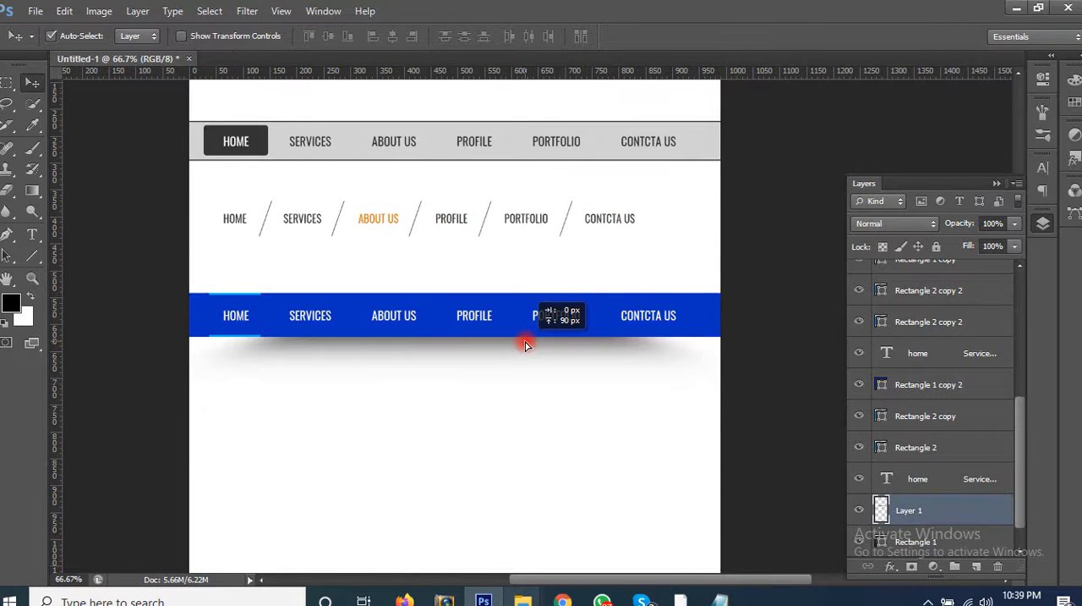
pyautogui.scroll(-1, 947, 440)
pyautogui.click(977, 471)
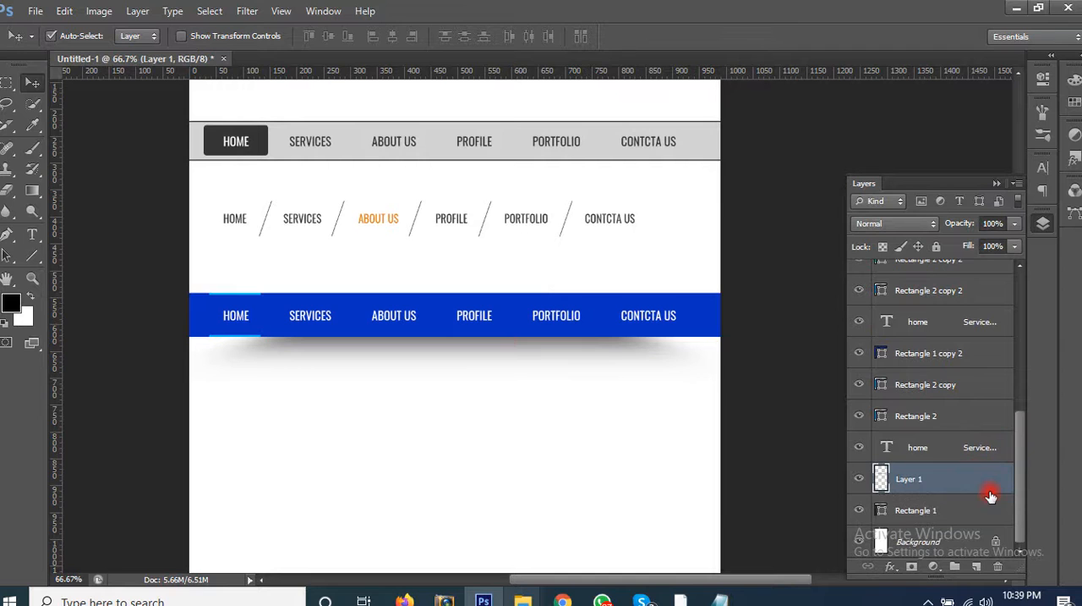
pyautogui.hotkey('ctrl', '[')
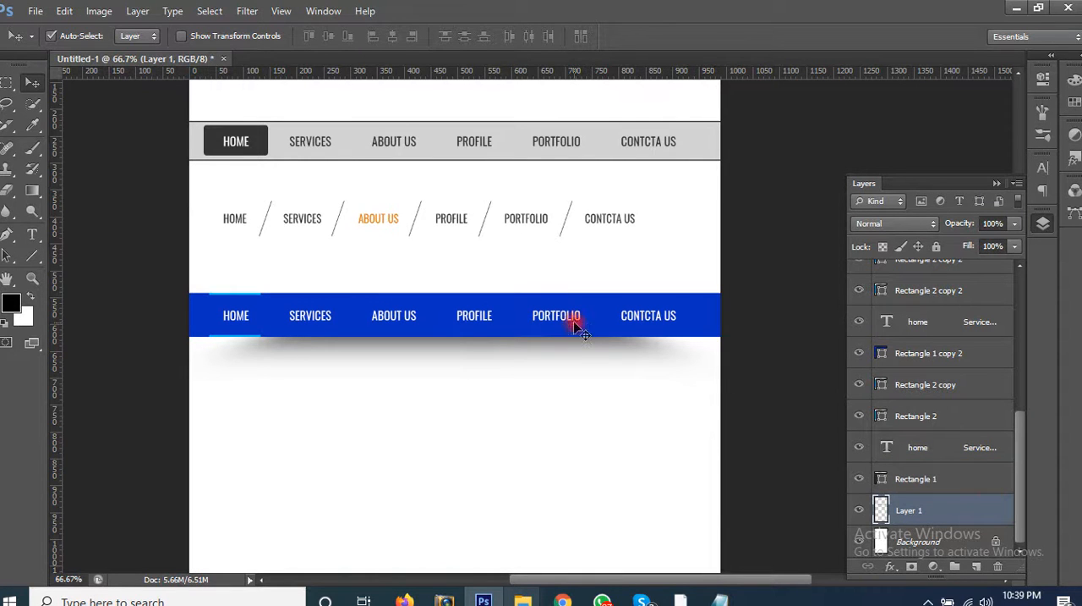
# Step: Flatten the shadow under the blue bar to a thinner strip with Free Transform and deselect its layer
pyautogui.hotkey('ctrl', 't')
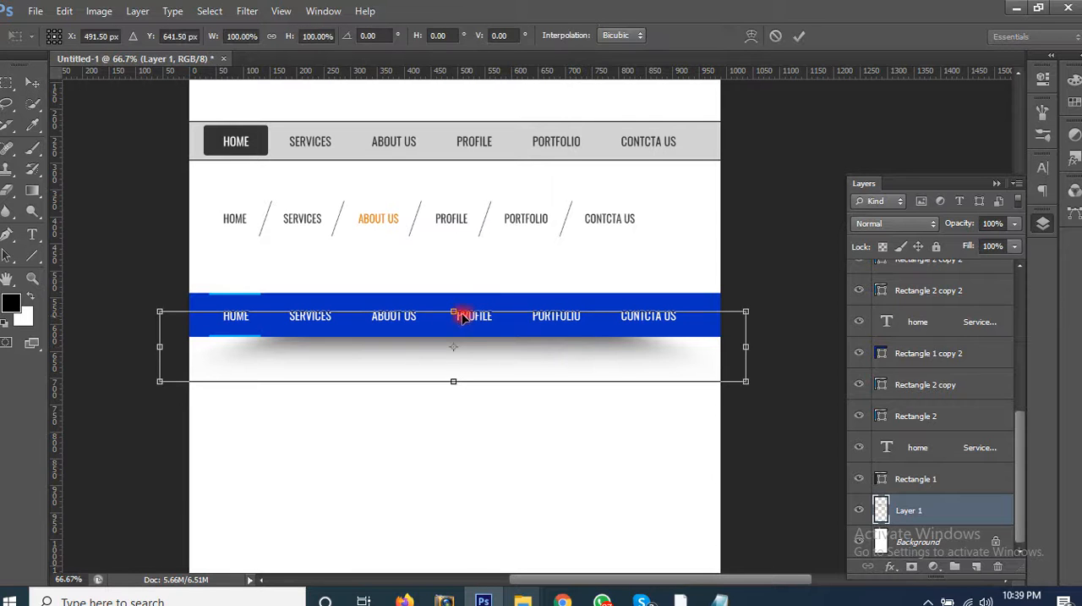
pyautogui.moveTo(453, 380); pyautogui.dragTo(454, 347)
pyautogui.press('Return')
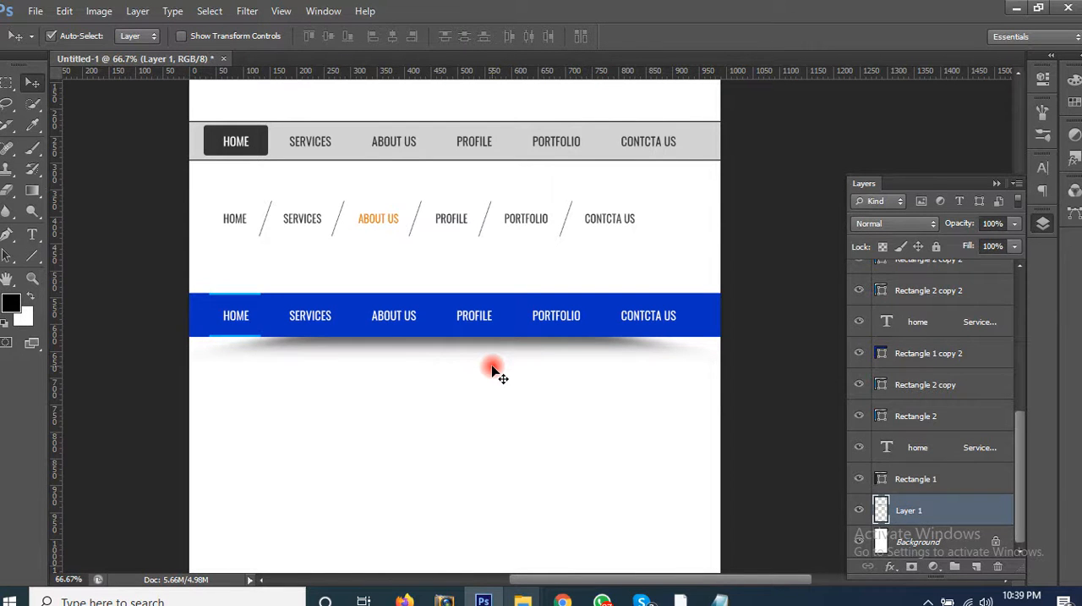
pyautogui.click(486, 432)
# Step: Stretch the light blue line above HOME down to the blue bar's lower edge, making it 82 px high
pyautogui.moveTo(506, 426); pyautogui.dragTo(567, 357)
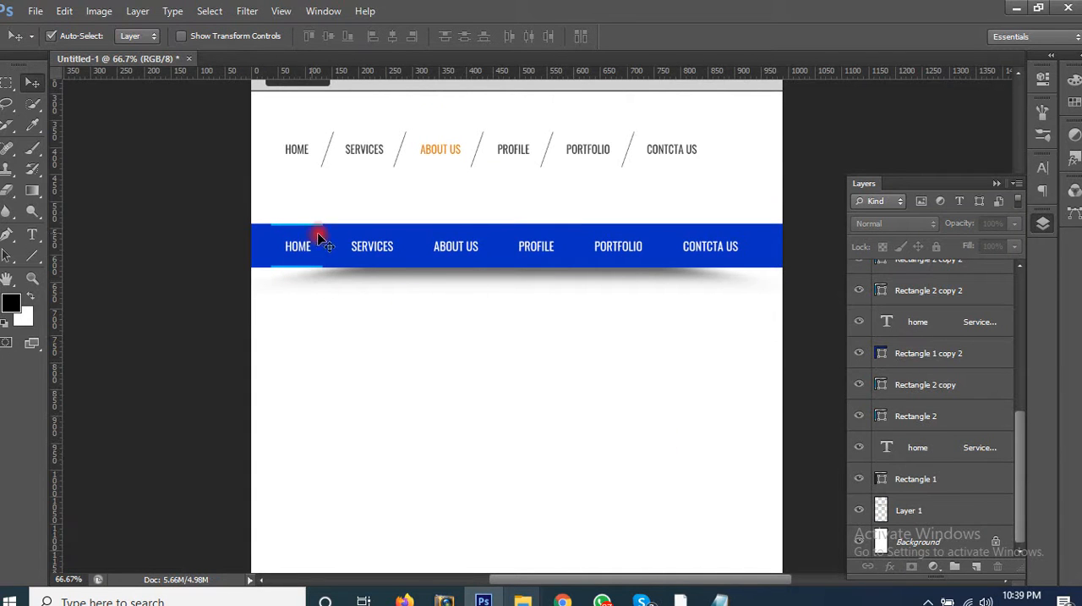
pyautogui.press('z')
pyautogui.moveTo(259, 220); pyautogui.dragTo(314, 309)
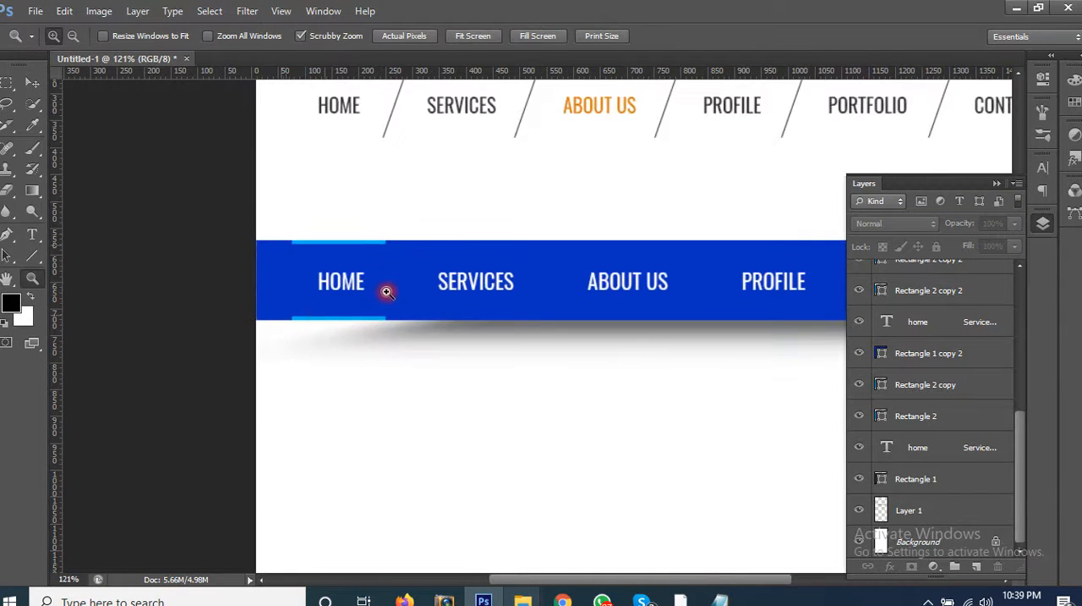
pyautogui.press('v')
pyautogui.click(361, 321)
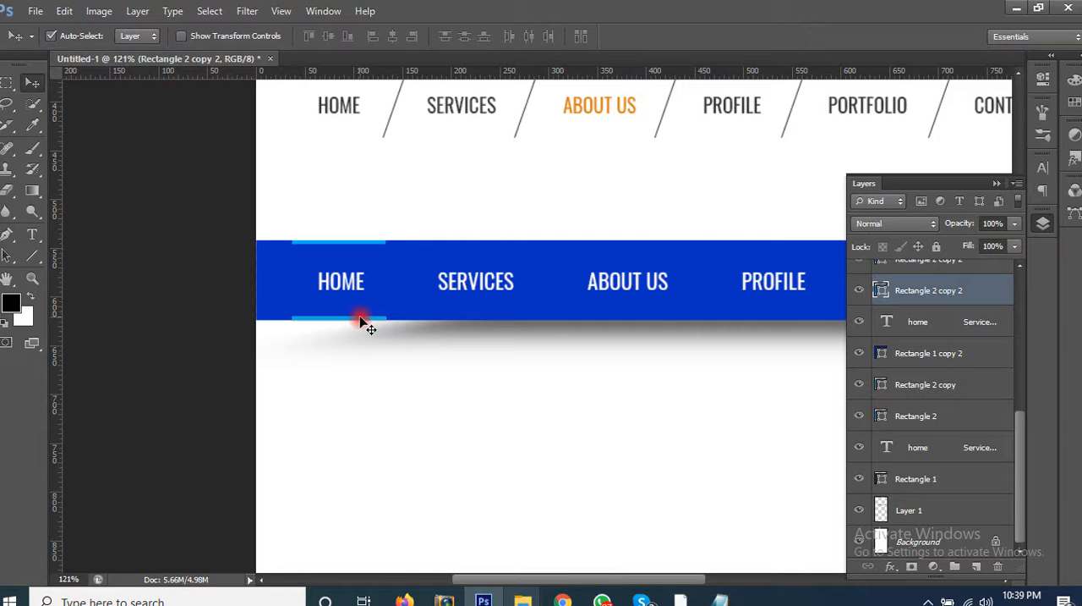
pyautogui.click(440, 293)
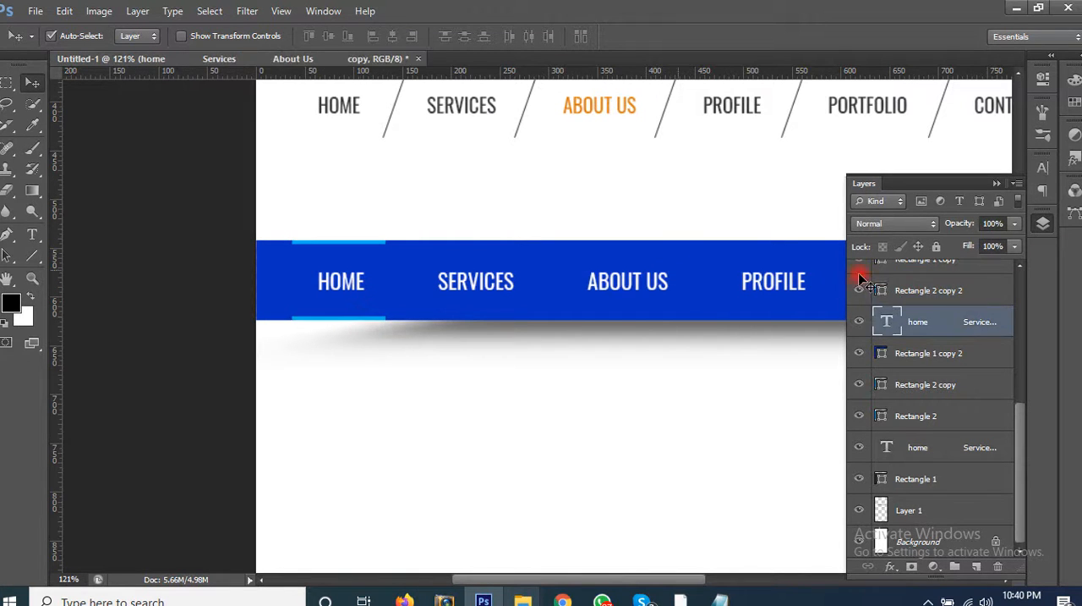
pyautogui.click(916, 292)
pyautogui.hotkey('ctrl', 't')
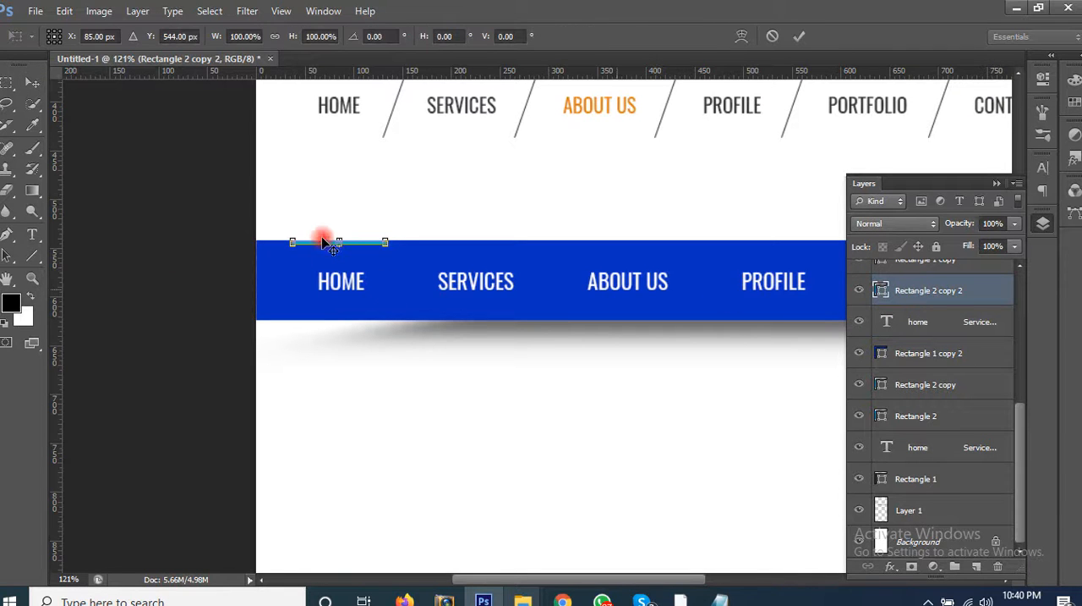
pyautogui.moveTo(347, 286); pyautogui.dragTo(351, 331)
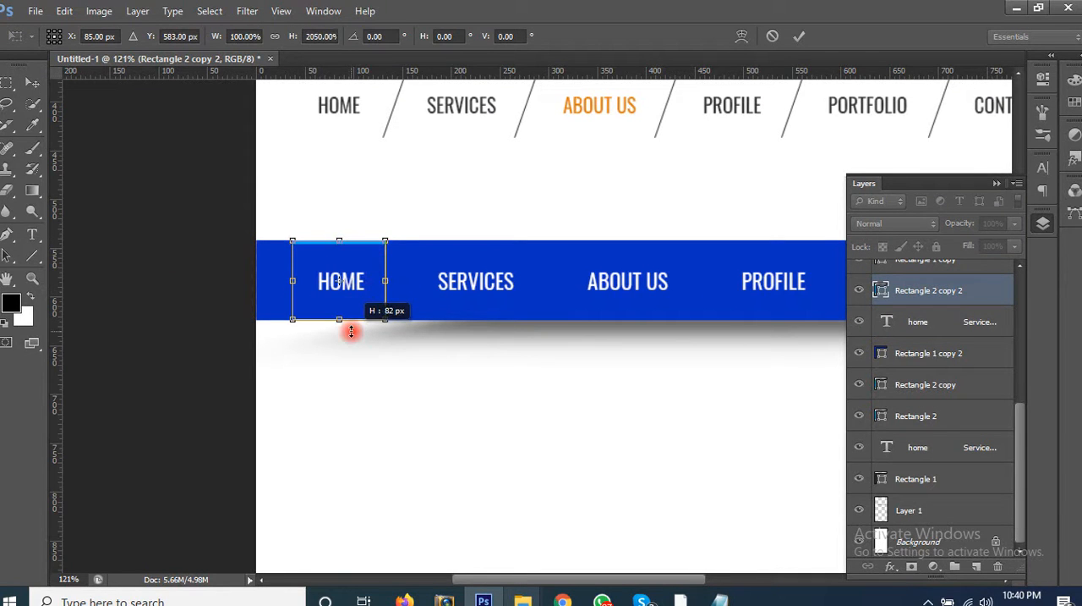
pyautogui.press('Return')
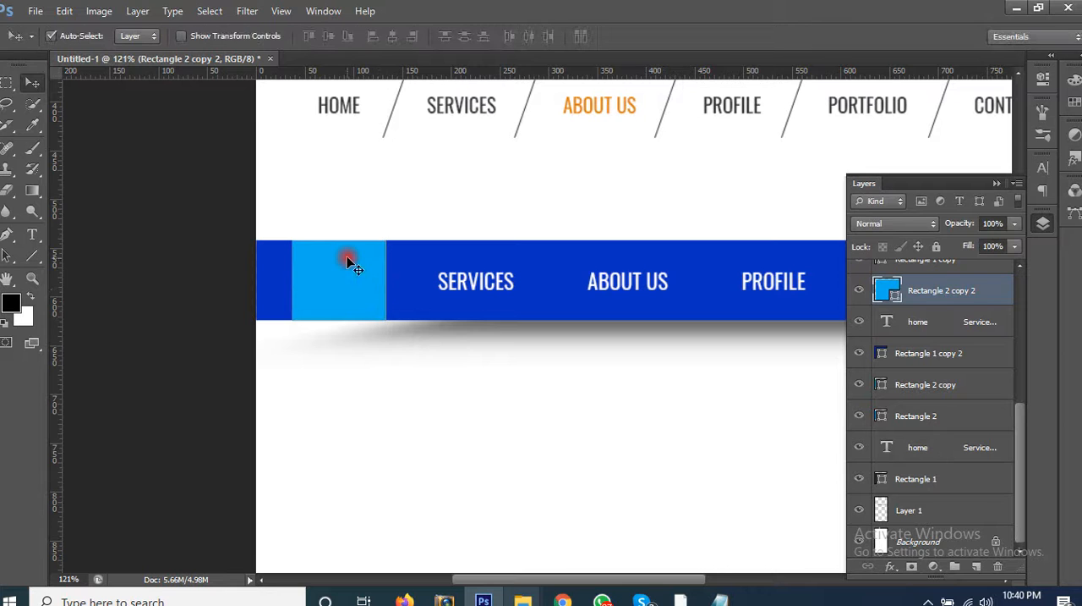
# Step: Extend the light blue HOME block symmetrically so it slightly overhangs the blue bar's upper and lower edges
pyautogui.hotkey('ctrl', 't')
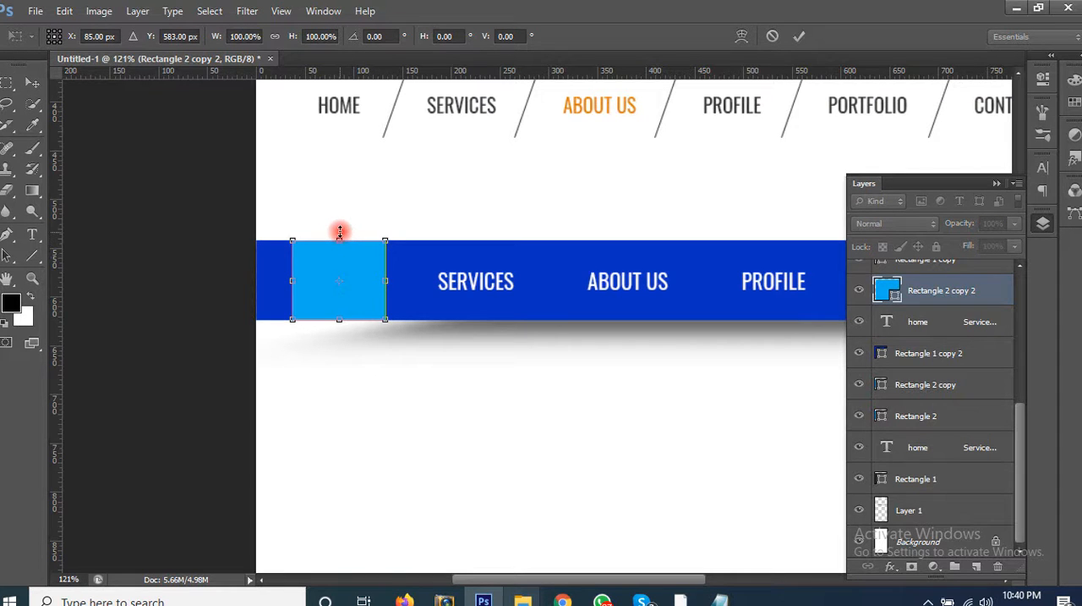
pyautogui.moveTo(339, 234); pyautogui.dragTo(340, 233)
pyautogui.press('Return')
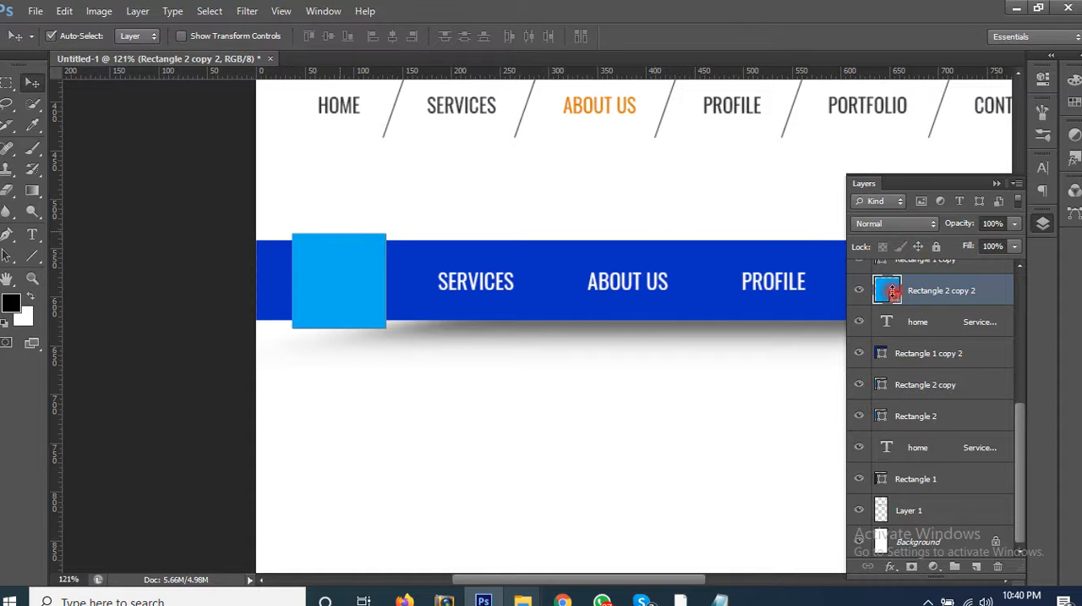
# Step: Recolour the HOME block dark navy #021a74, starting from the blue sampled from the bar
pyautogui.doubleClick(886, 291)
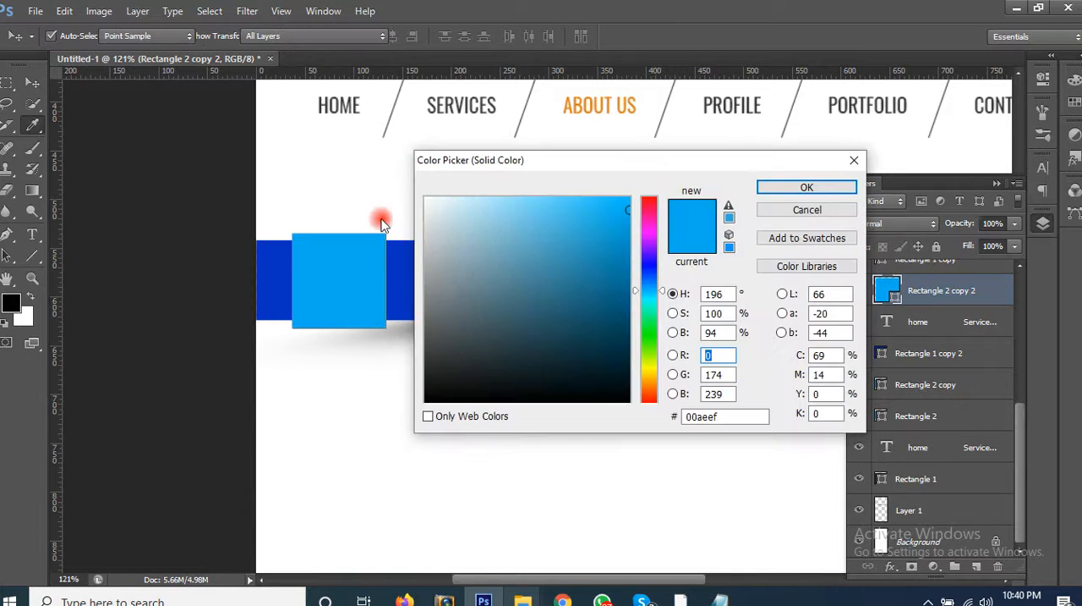
pyautogui.moveTo(464, 166); pyautogui.dragTo(563, 191)
pyautogui.click(439, 263)
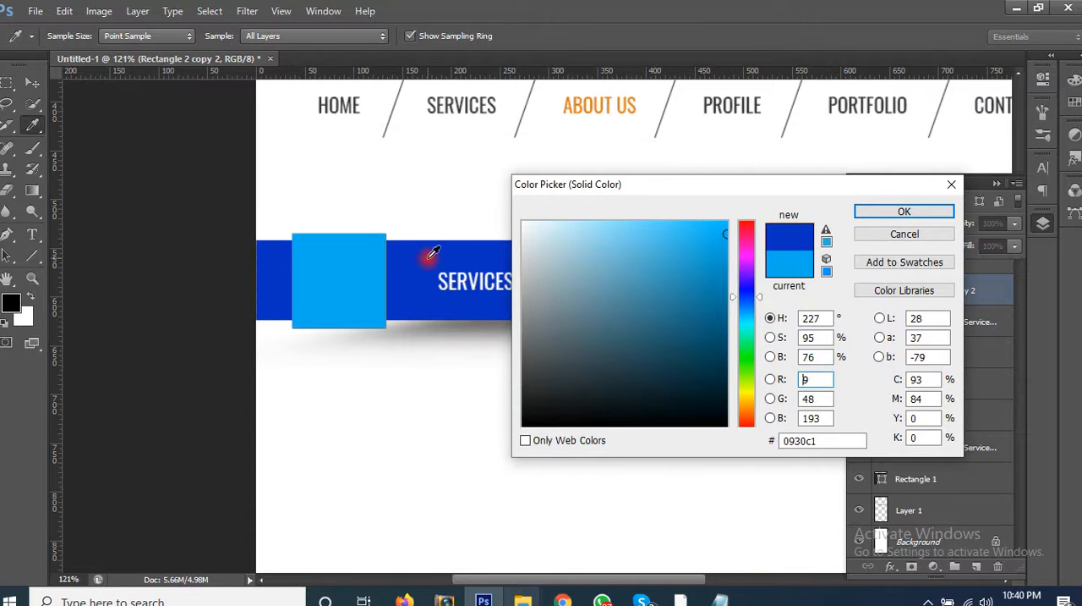
pyautogui.click(726, 323)
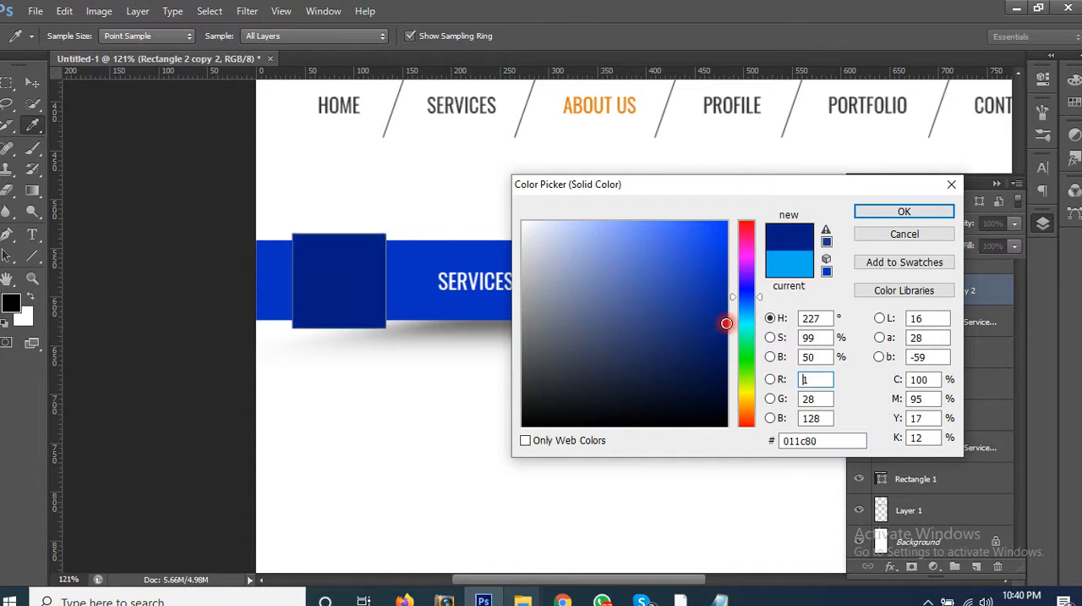
pyautogui.moveTo(717, 324); pyautogui.dragTo(724, 332)
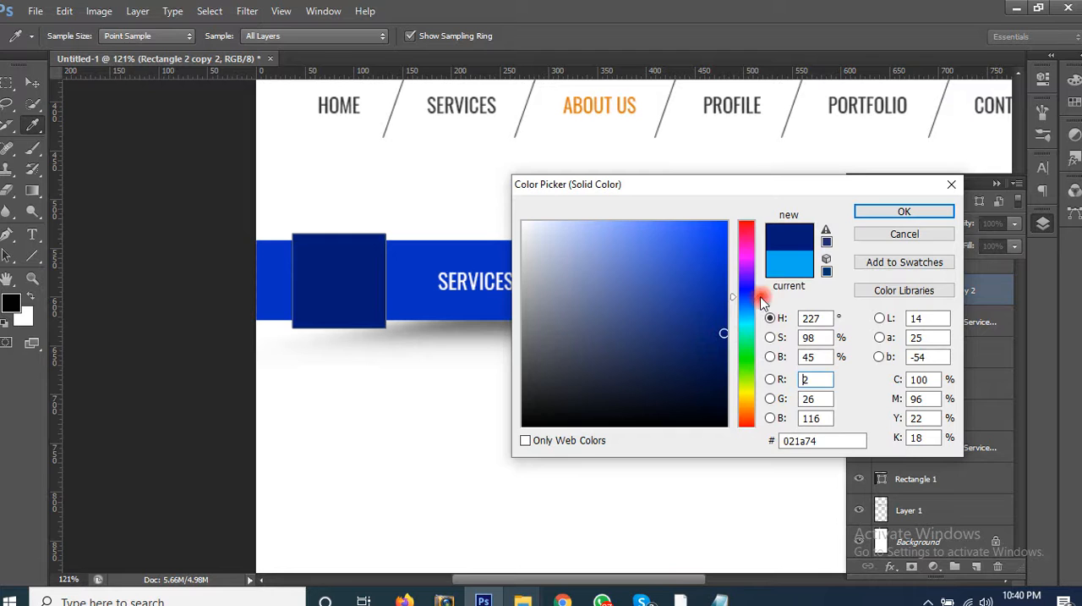
pyautogui.click(884, 212)
# Step: Bring the blue bar's menu text layer to the front so HOME lies above the navy block
pyautogui.click(497, 287)
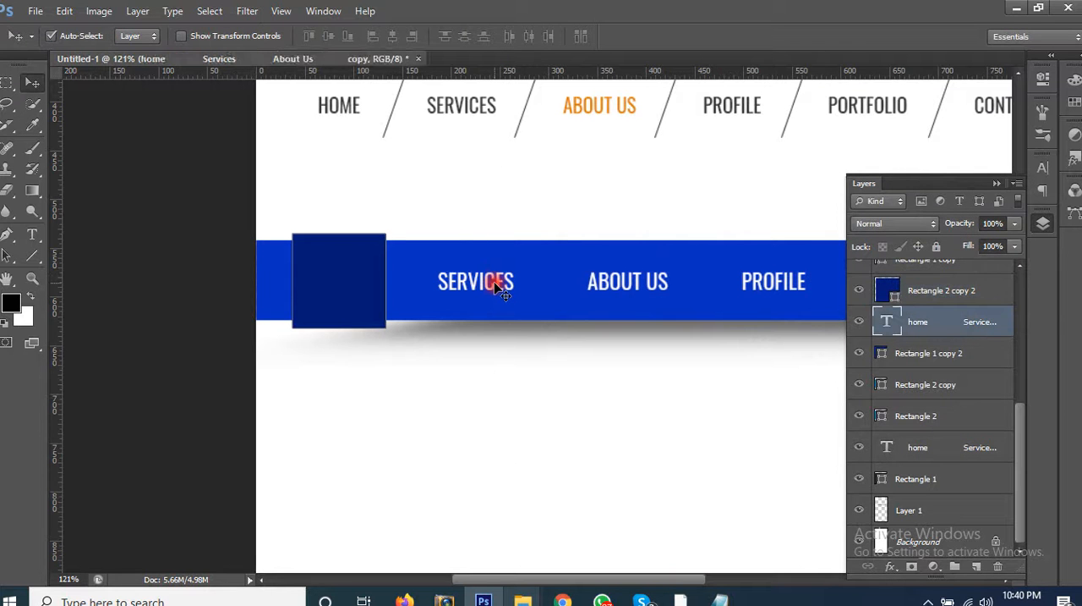
pyautogui.hotkey('ctrl', 'shift', ']')
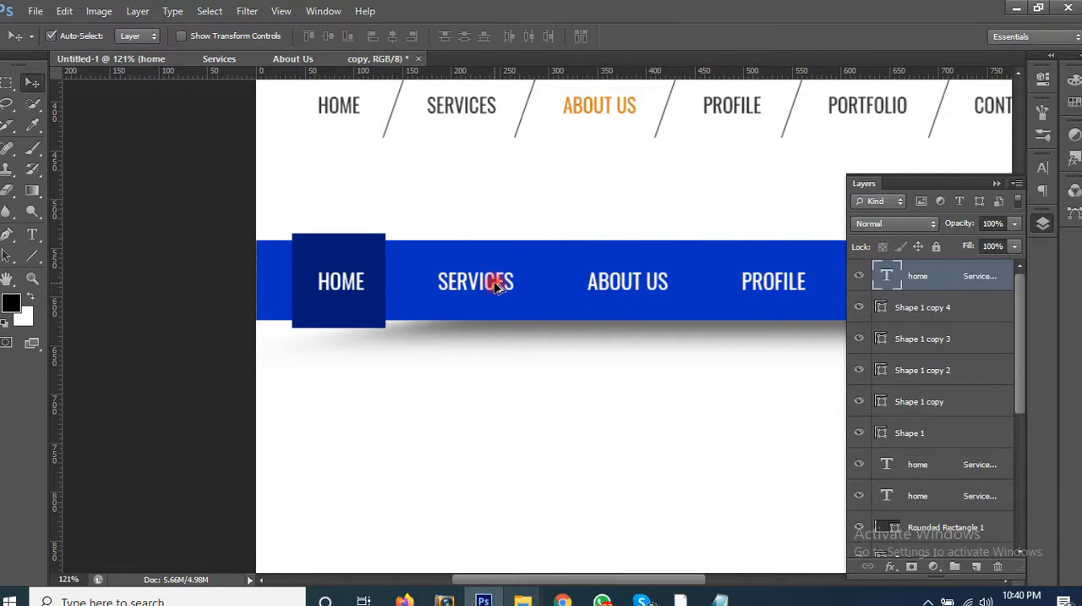
pyautogui.scroll(-2, 497, 287)
pyautogui.moveTo(386, 349); pyautogui.dragTo(348, 361)
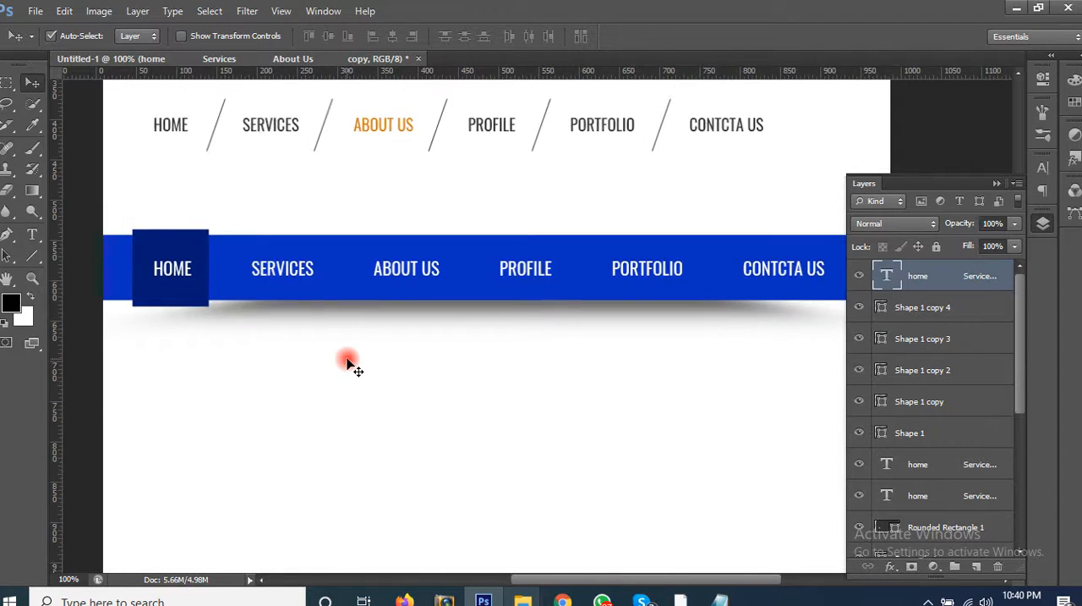
pyautogui.scroll(-1, 348, 361)
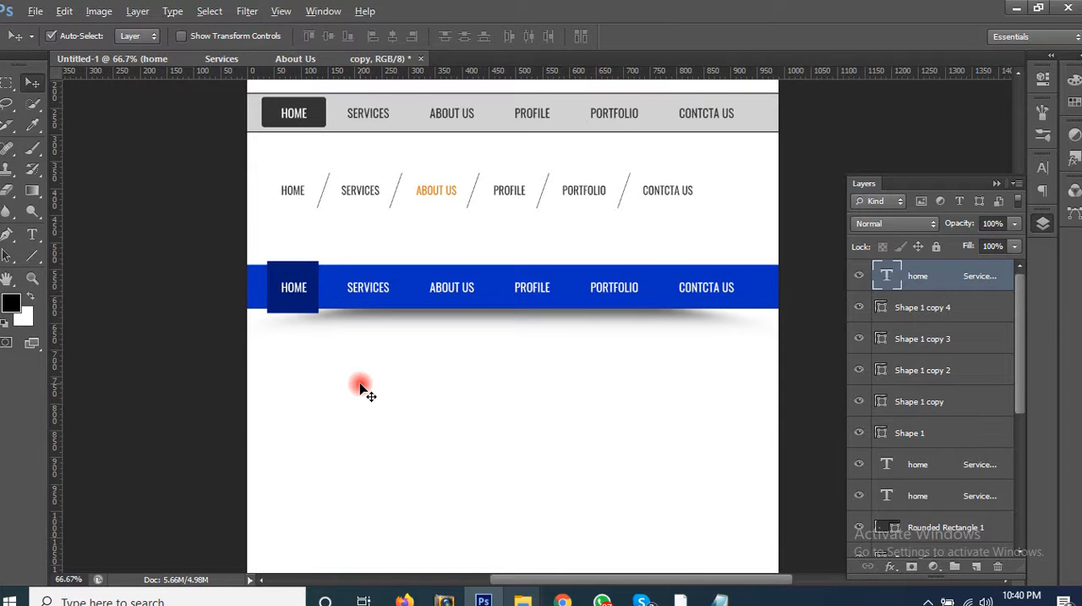
# Step: Switch to Chrome, look through the web navigation image results for another menu style, and return to Photoshop
pyautogui.hotkey('alt', 'Tab')
pyautogui.scroll(-2, 376, 260)
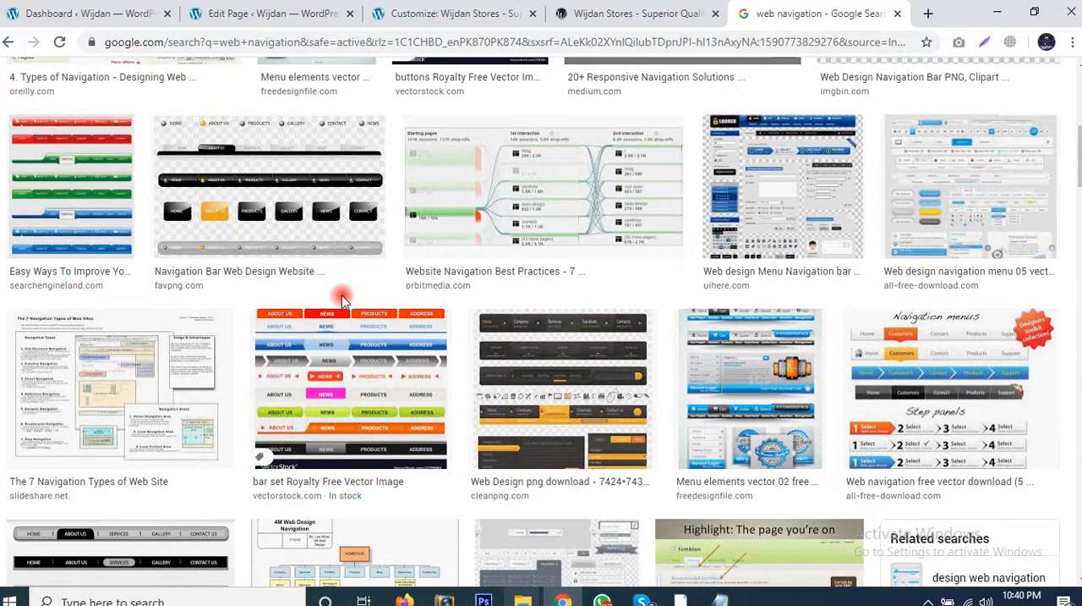
pyautogui.scroll(-4, 342, 302)
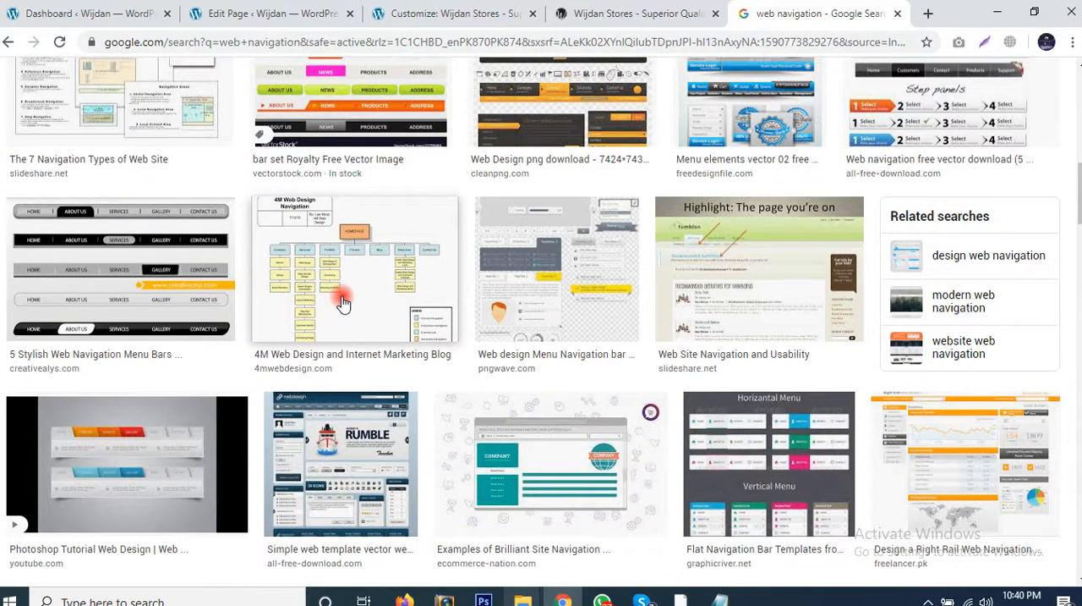
pyautogui.scroll(-8, 342, 301)
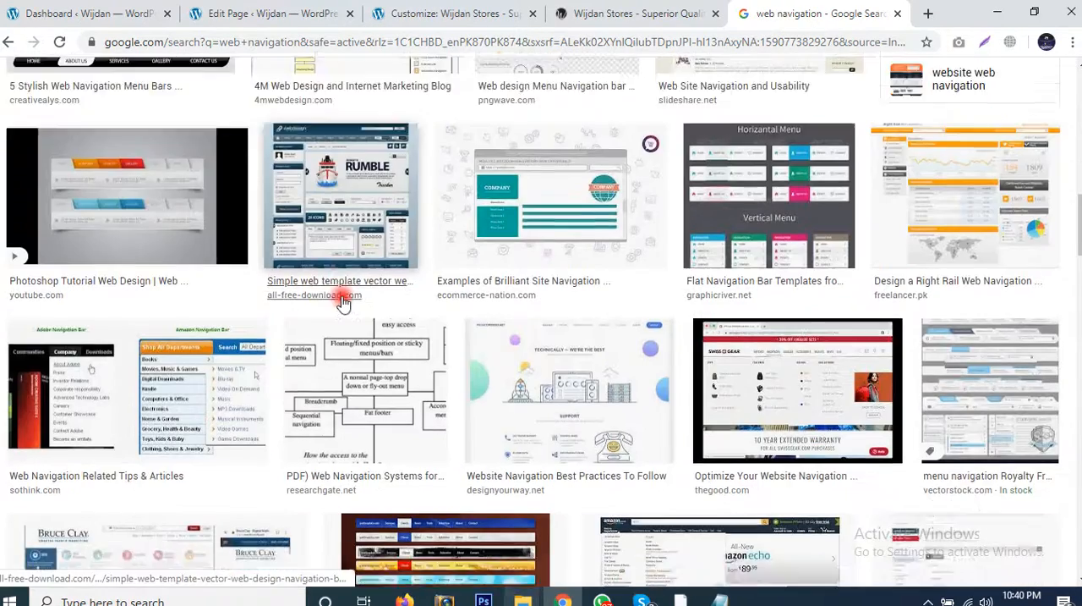
pyautogui.scroll(-5, 343, 301)
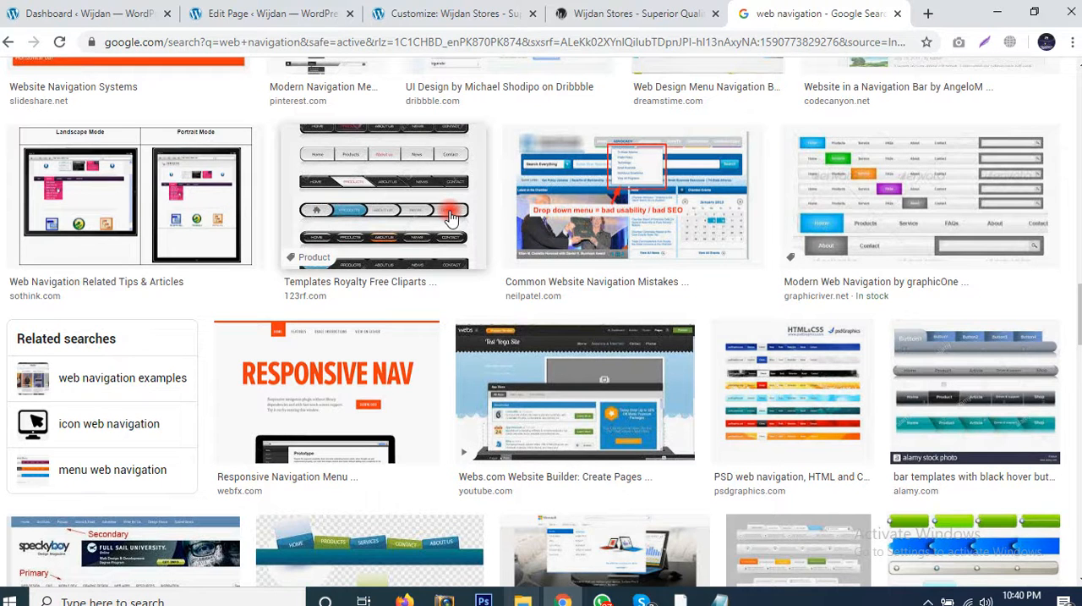
pyautogui.hotkey('alt', 'Tab')
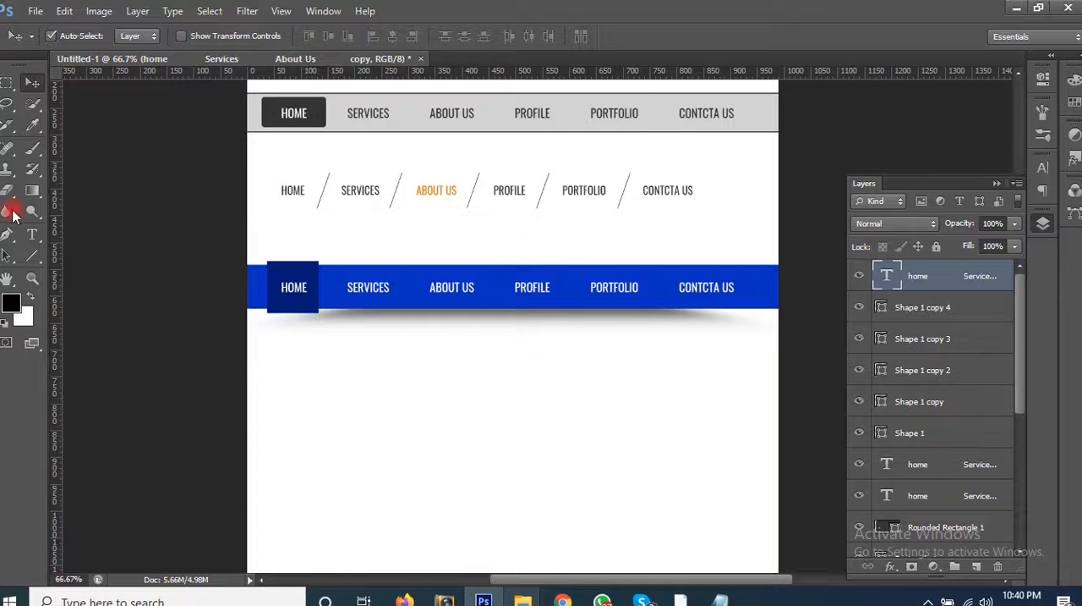
# Step: Draw a black rounded rectangle of about 236 x 71 px with a 35 px radius below the blue bar
pyautogui.moveTo(34, 265); pyautogui.dragTo(97, 269)
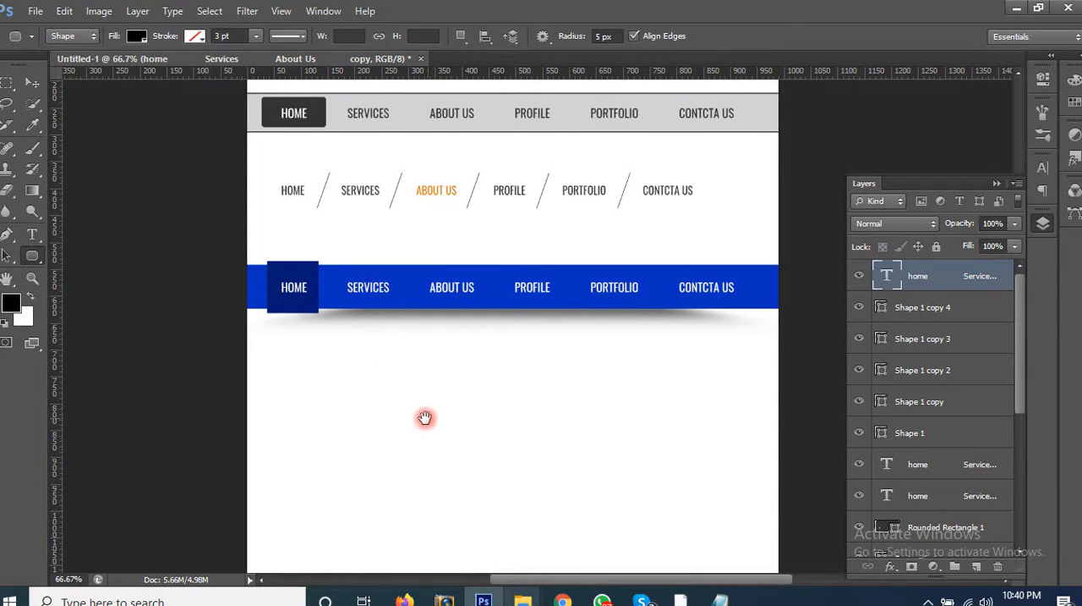
pyautogui.moveTo(426, 418); pyautogui.dragTo(389, 283)
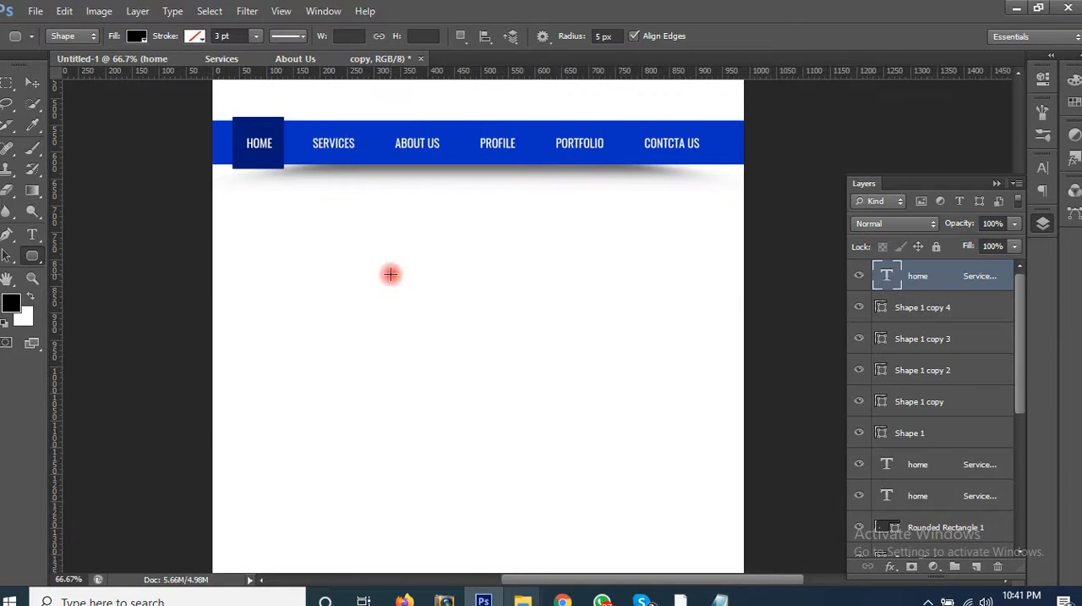
pyautogui.hotkey('alt', 'Tab')
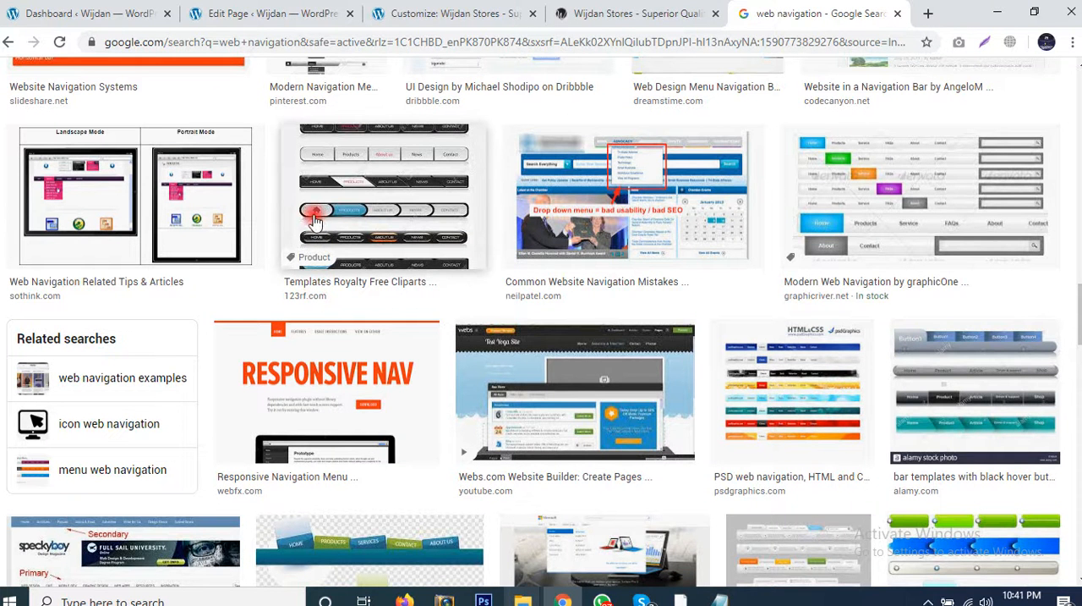
pyautogui.hotkey('alt', 'Tab')
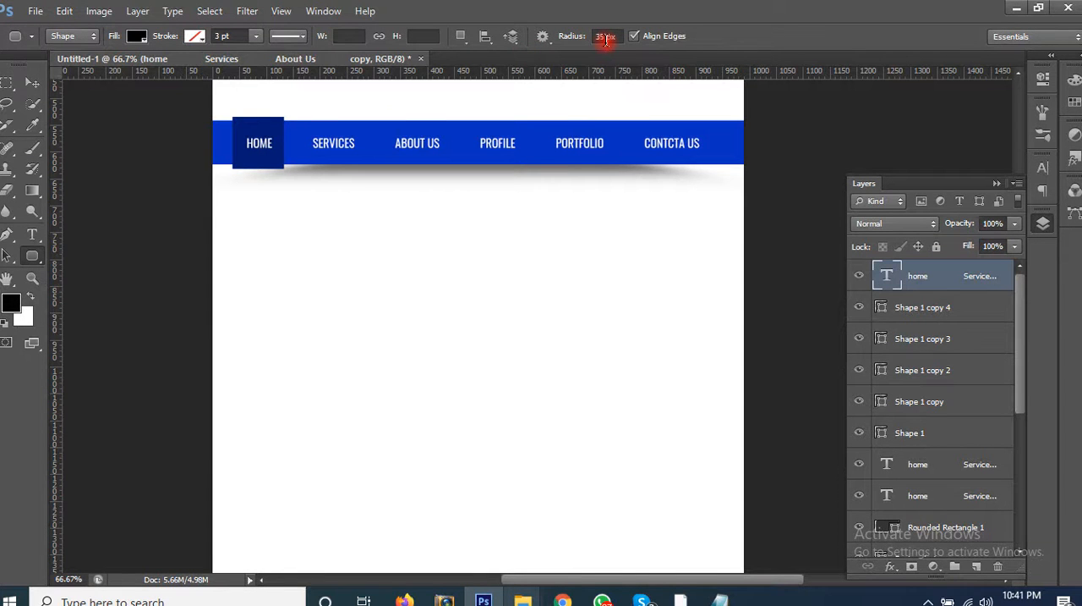
pyautogui.moveTo(256, 283); pyautogui.dragTo(360, 323)
pyautogui.press('v')
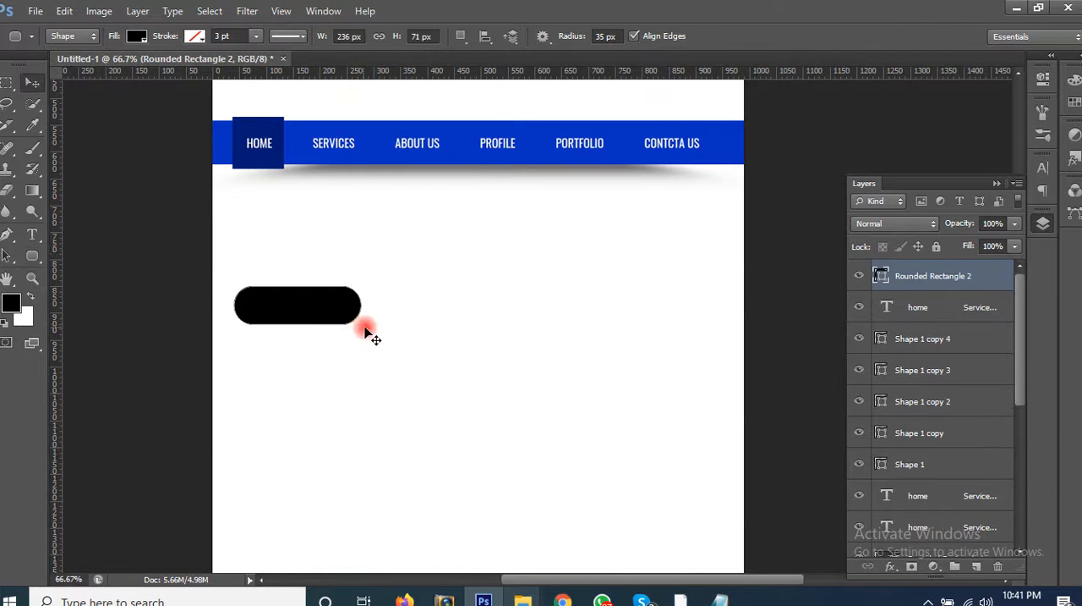
pyautogui.click(387, 347)
# Step: Check the navigation reference images in Chrome, return to Photoshop, and recolour the black rounded rectangle dark grey #2d2d2d
pyautogui.hotkey('alt', 'Tab')
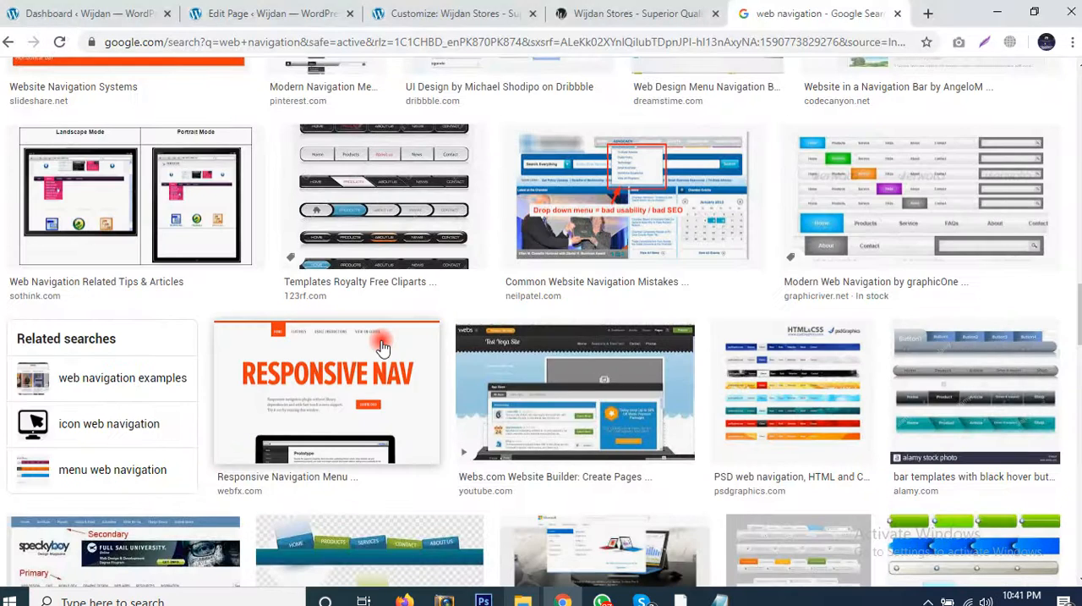
pyautogui.hotkey('alt', 'Tab')
pyautogui.click(890, 267)
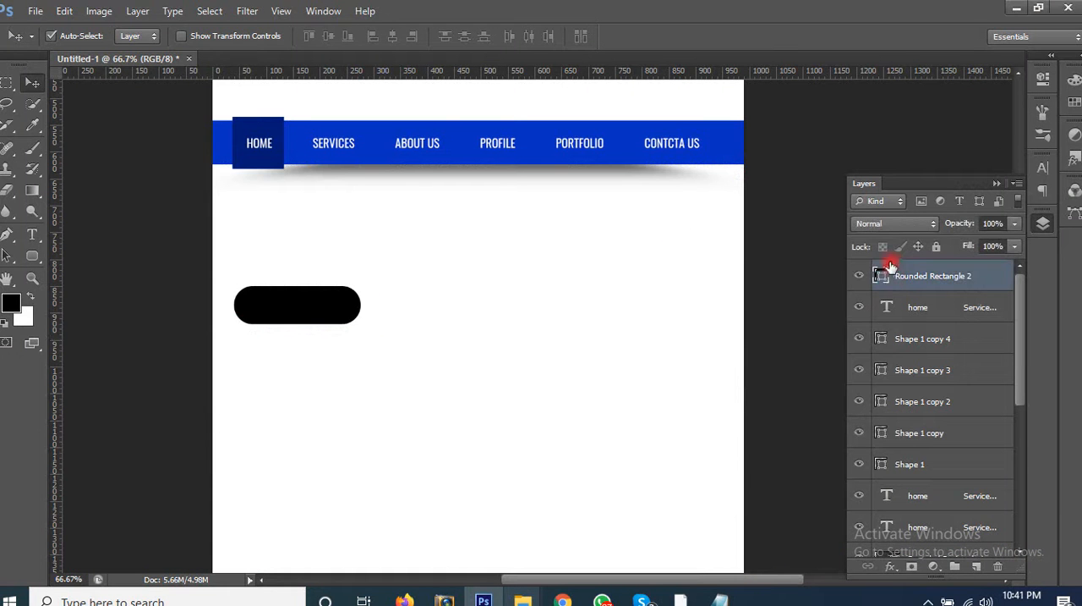
pyautogui.doubleClick(881, 275)
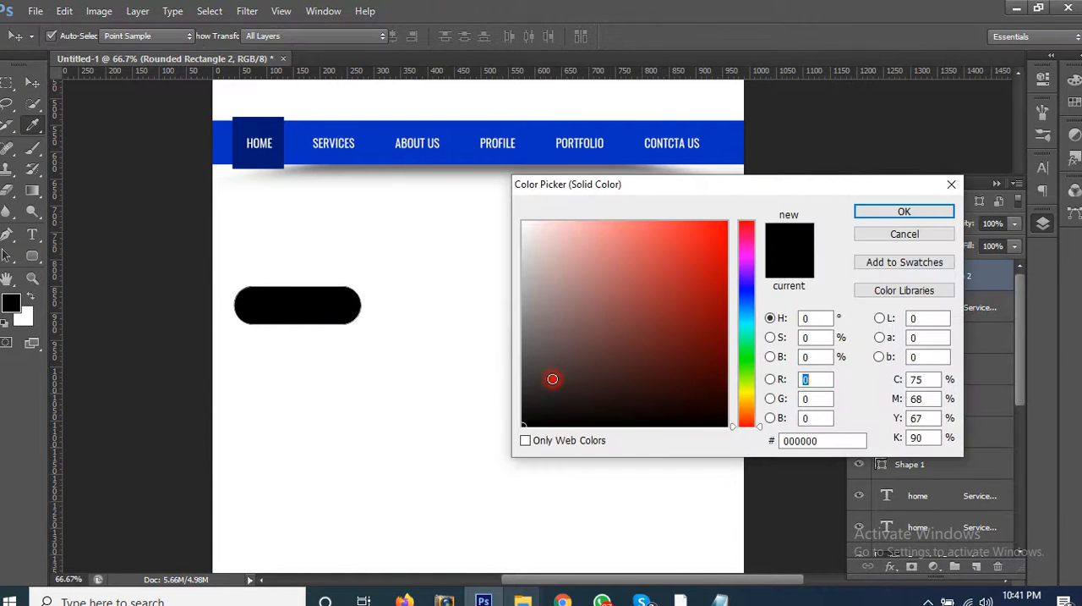
pyautogui.moveTo(516, 397); pyautogui.dragTo(491, 390)
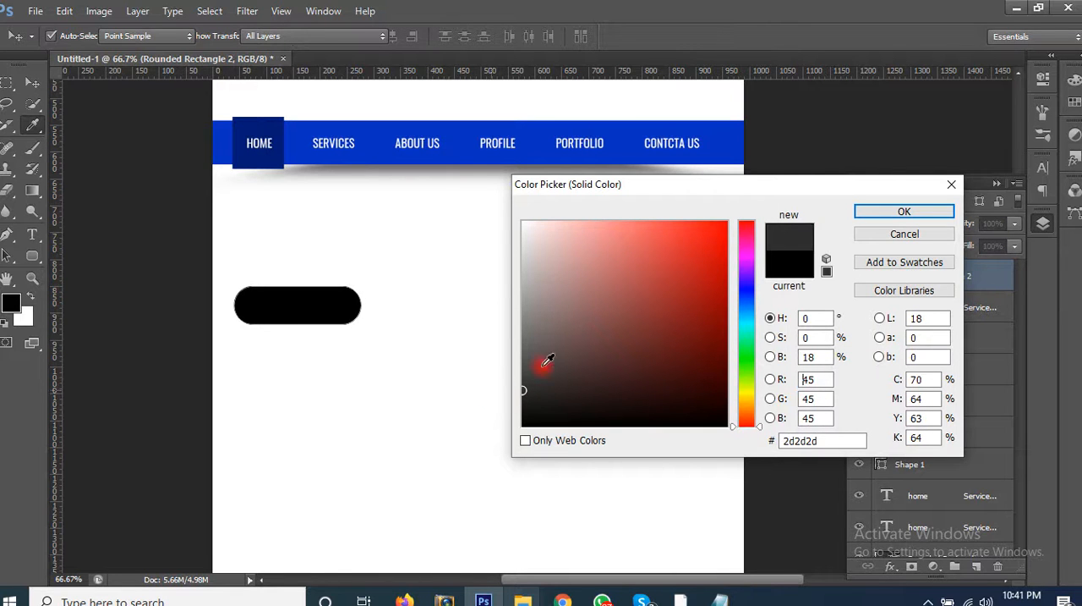
pyautogui.click(894, 210)
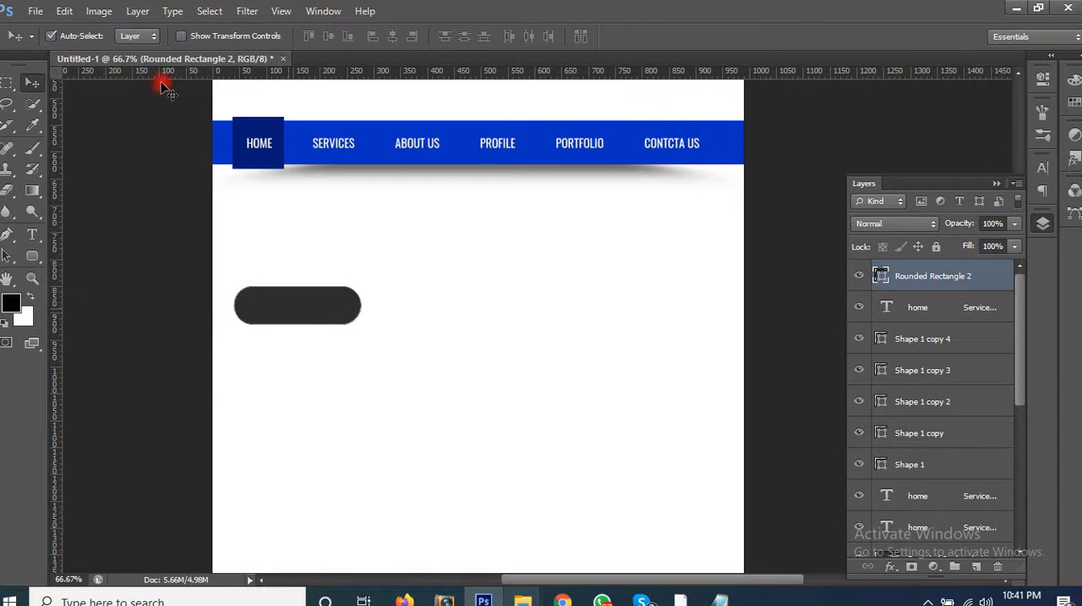
# Step: Give the dark grey pill a solid white 3 pt stroke aligned to the outside of the shape
pyautogui.click(36, 257)
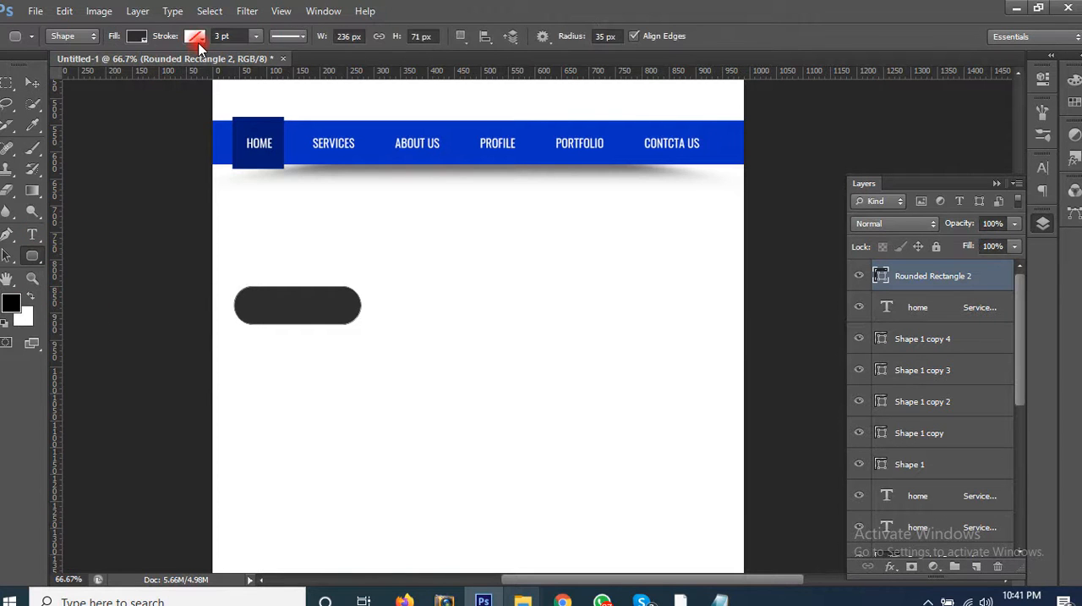
pyautogui.click(193, 38)
pyautogui.click(175, 130)
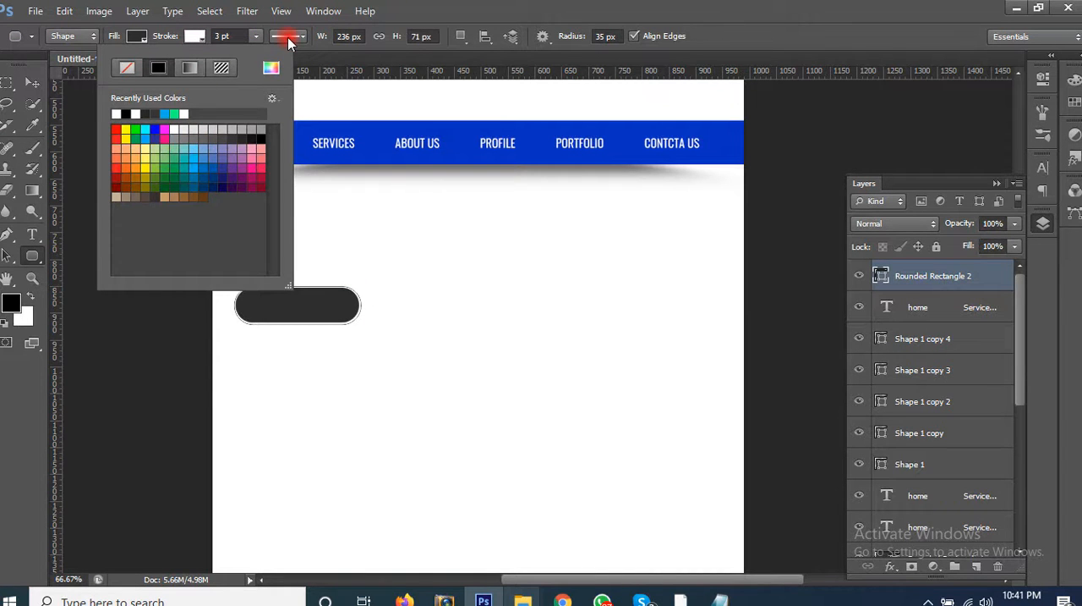
pyautogui.click(465, 18)
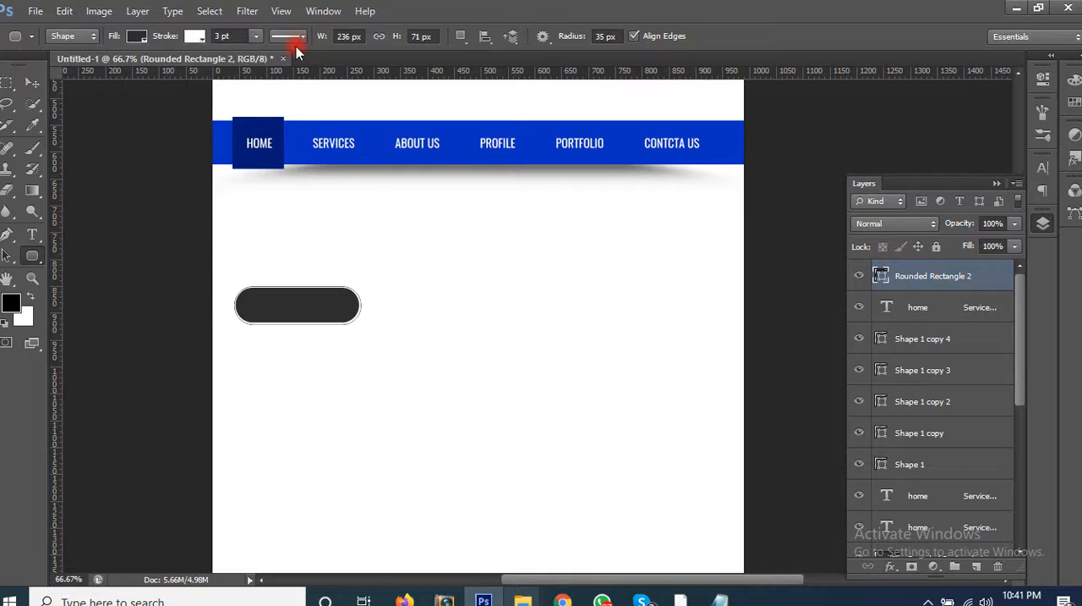
pyautogui.click(293, 38)
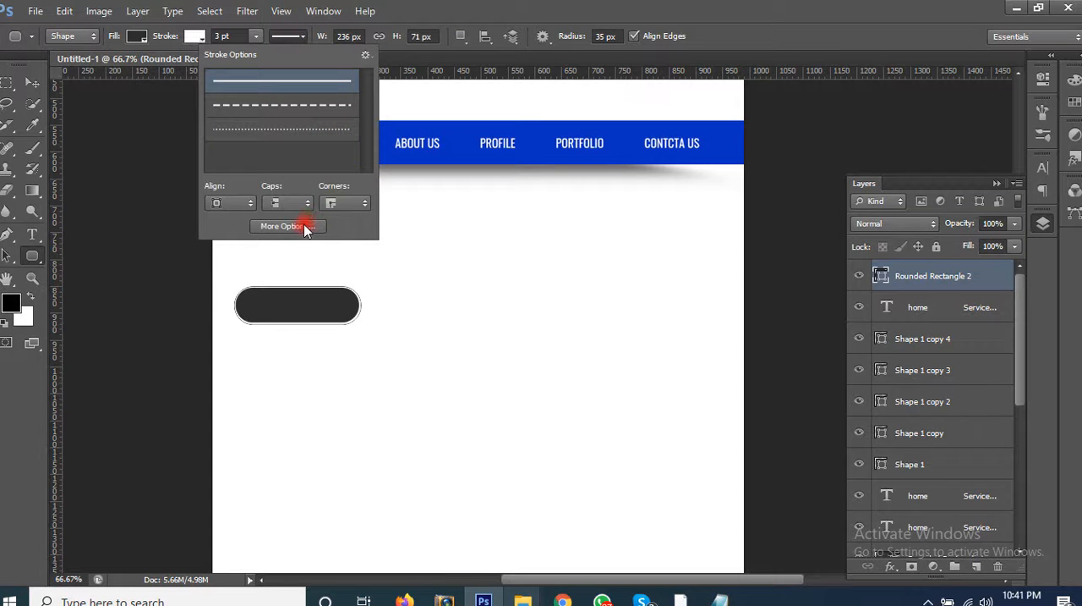
pyautogui.click(241, 204)
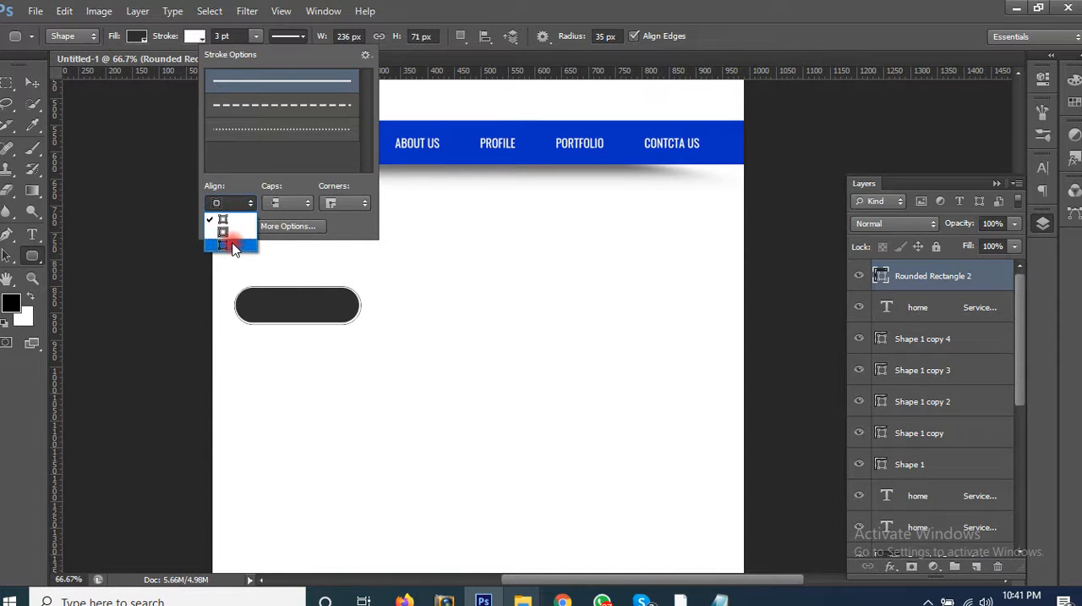
pyautogui.click(230, 236)
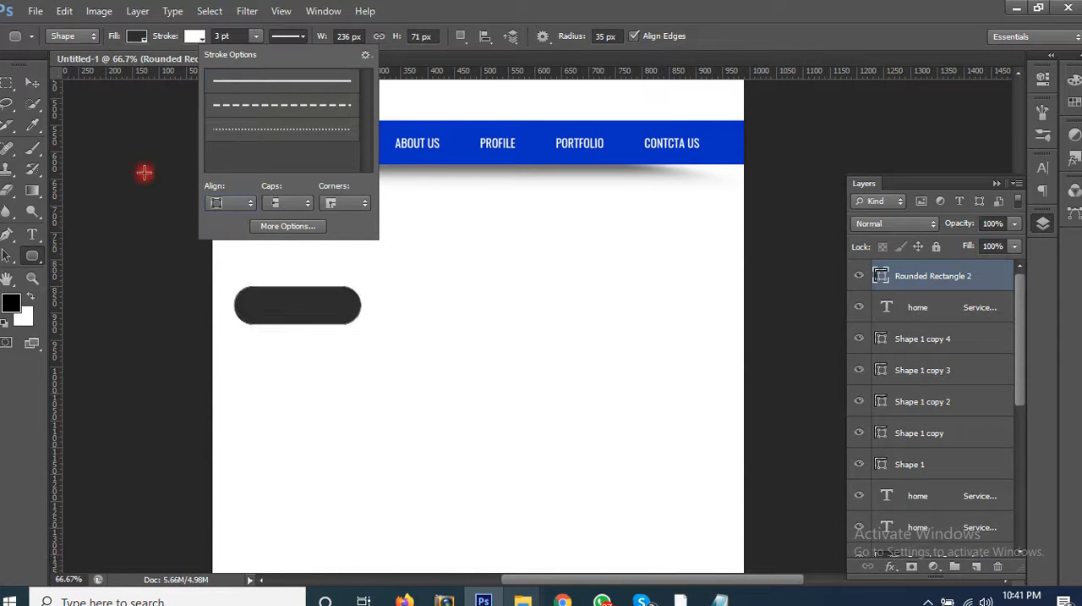
# Step: Duplicate the pill horizontally so the copy overlaps its right end, and place the copy one layer behind the original
pyautogui.click(24, 84)
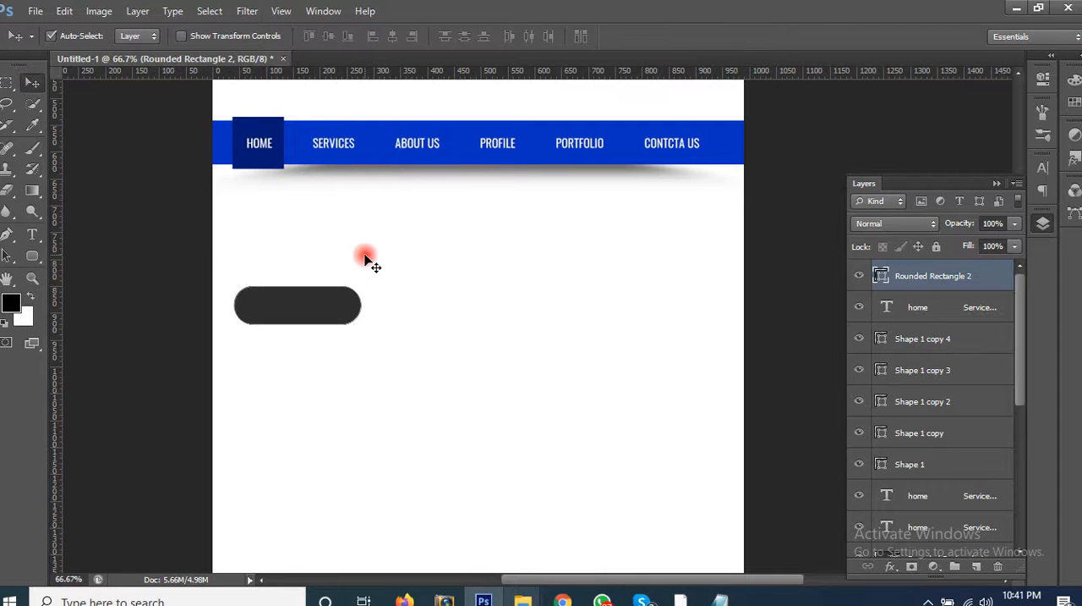
pyautogui.click(376, 315)
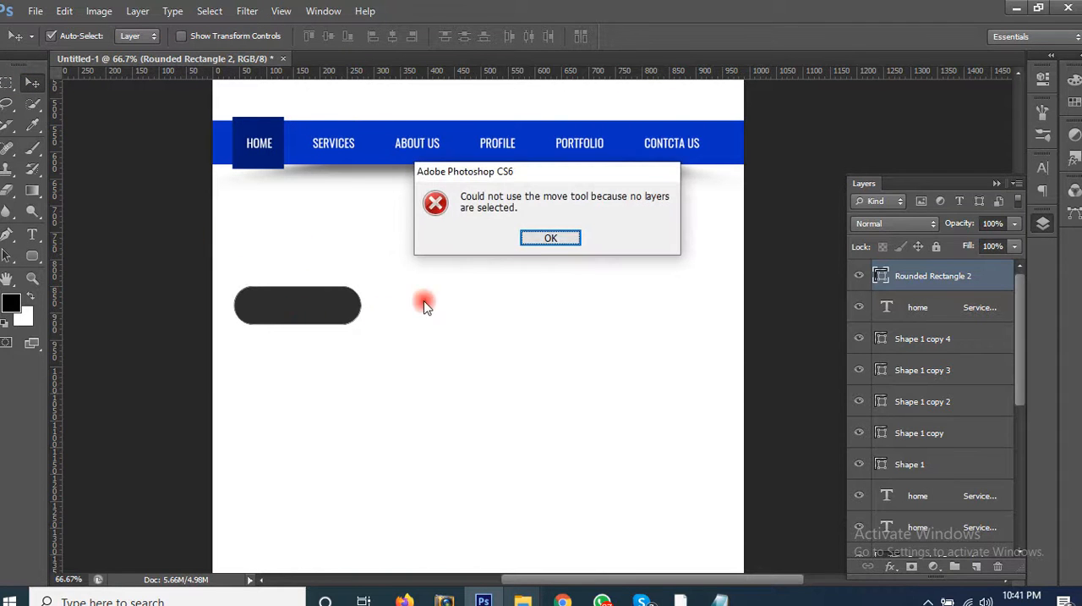
pyautogui.click(548, 239)
pyautogui.moveTo(309, 306); pyautogui.dragTo(410, 310)
pyautogui.hotkey('ctrl', '[')
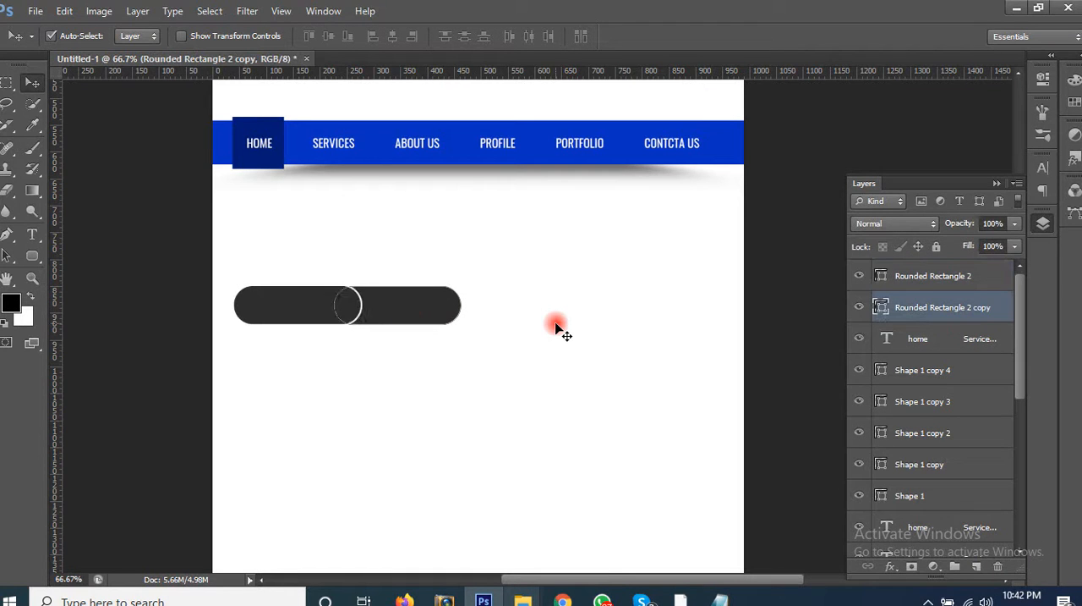
pyautogui.click(558, 360)
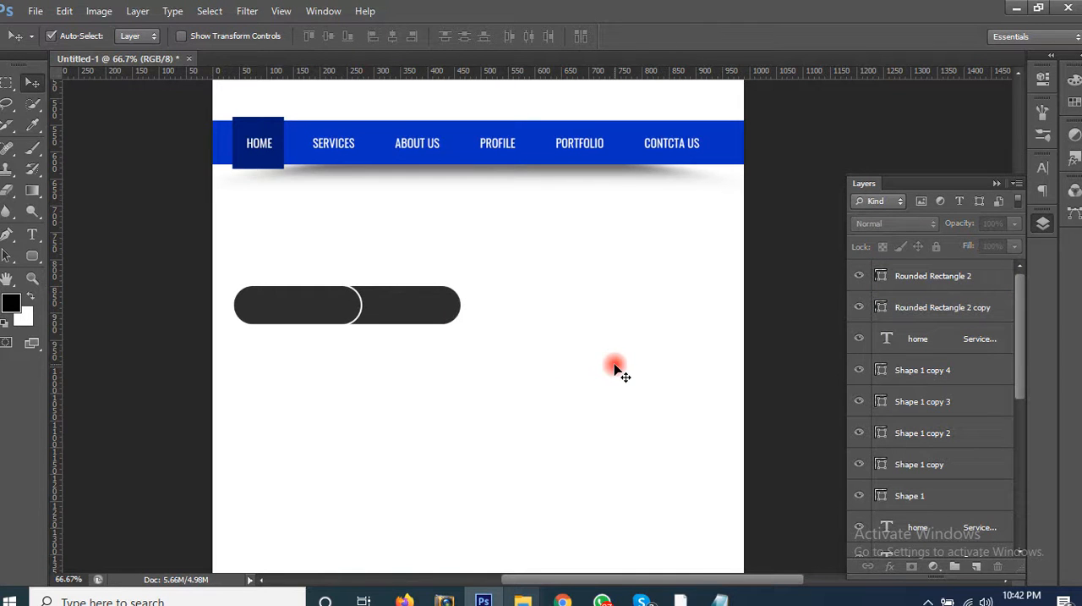
# Step: Shorten the front pill from its left end to 191 px wide, keeping its rounded right end in place
pyautogui.click(397, 302)
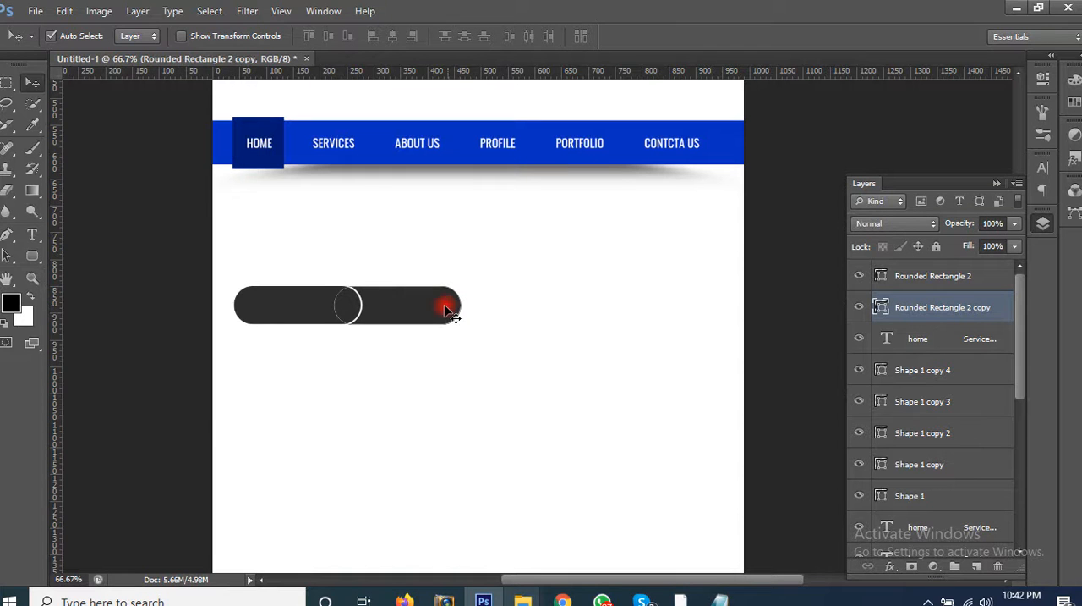
pyautogui.click(287, 304)
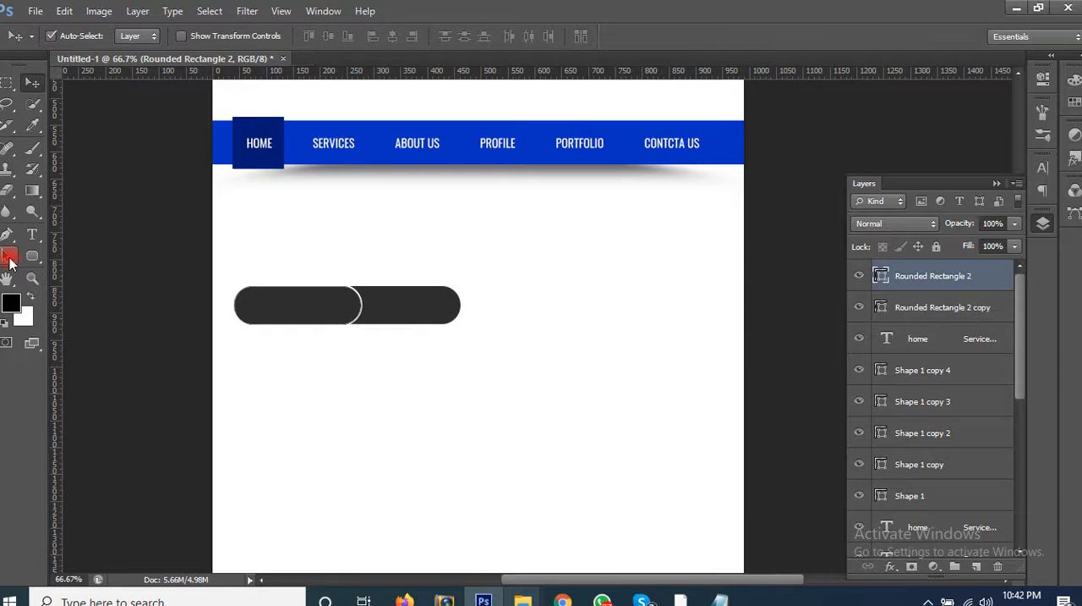
pyautogui.click(9, 263)
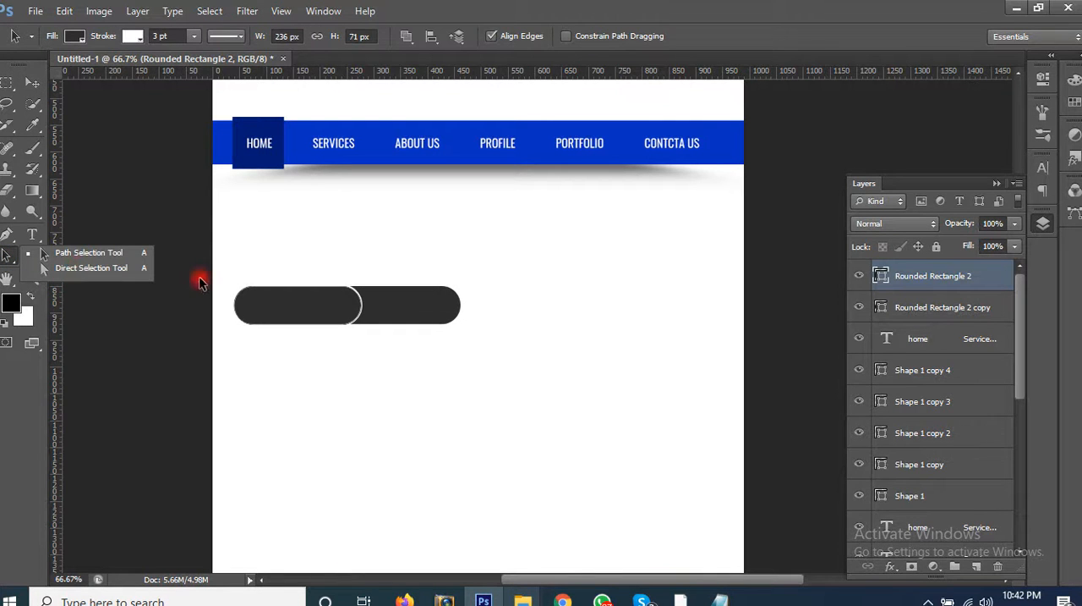
pyautogui.click(101, 288)
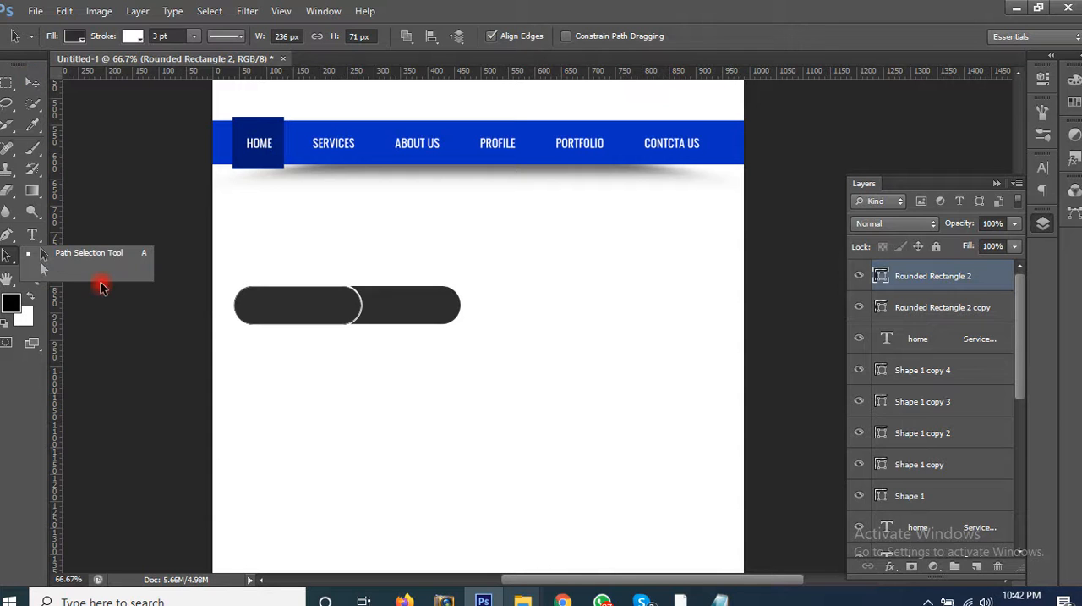
pyautogui.click(101, 272)
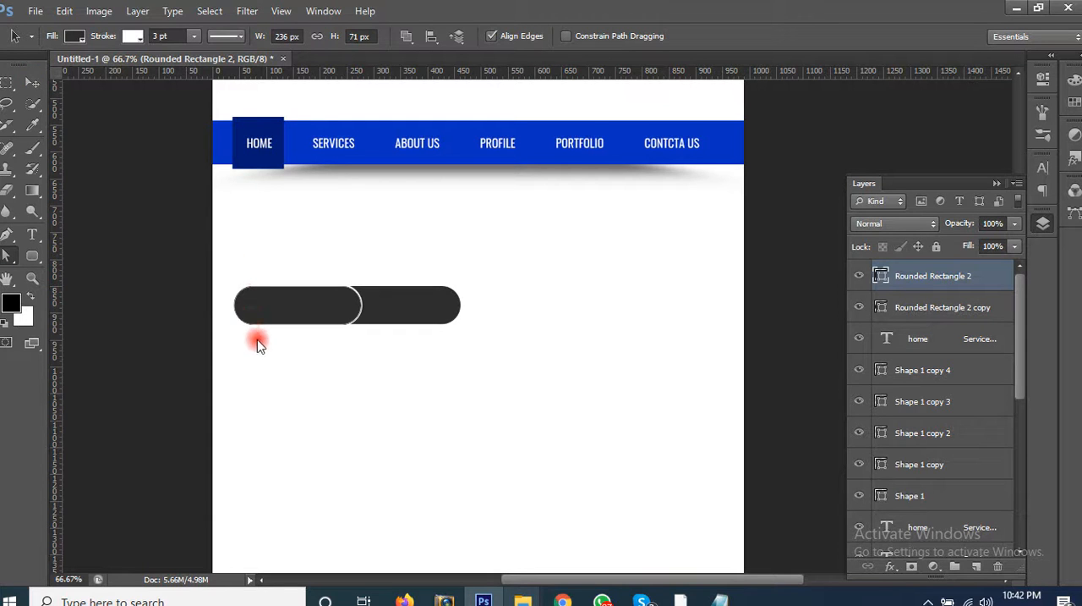
pyautogui.moveTo(258, 343); pyautogui.dragTo(277, 328)
pyautogui.click(32, 85)
pyautogui.click(326, 200)
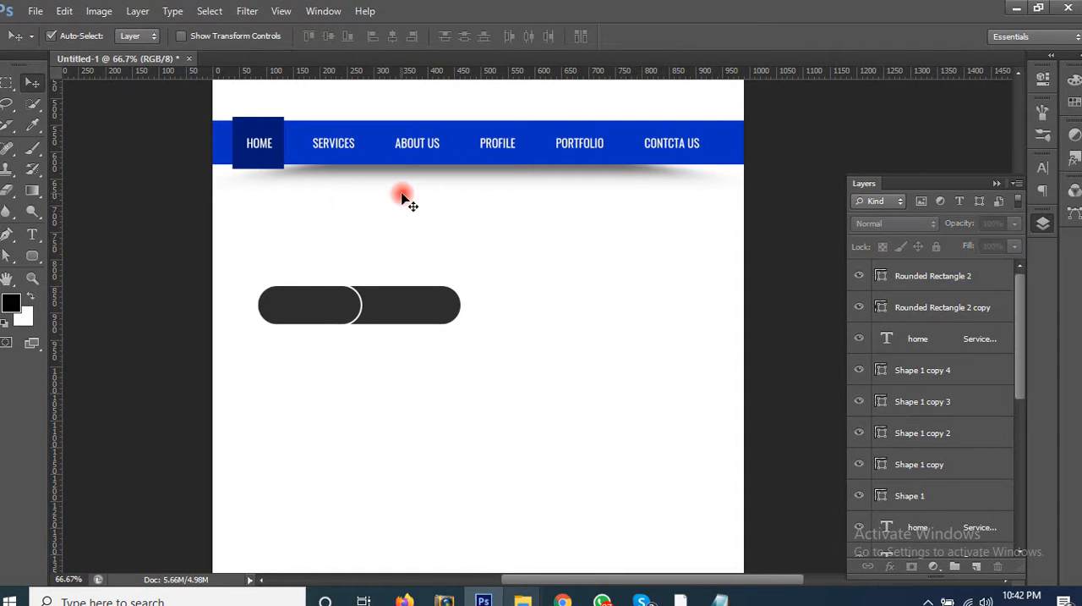
# Step: Duplicate the blue bar's menu text onto the dark pills and bring the copy to the front
pyautogui.moveTo(431, 194); pyautogui.dragTo(461, 301)
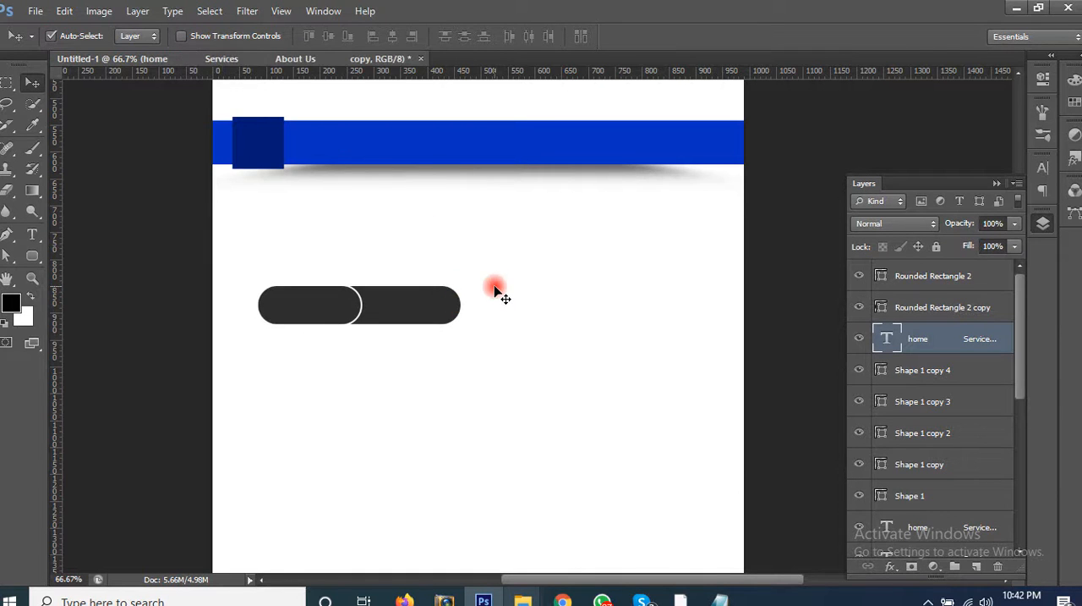
pyautogui.hotkey('ctrl', 'z')
pyautogui.moveTo(418, 148); pyautogui.dragTo(446, 293)
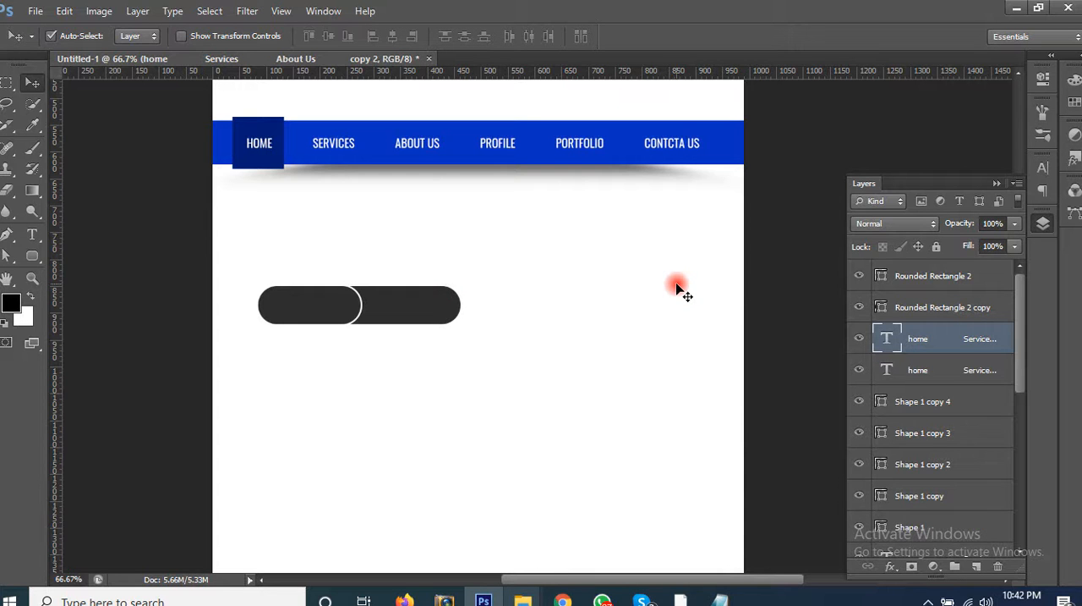
pyautogui.hotkey('ctrl', 'shift', ']')
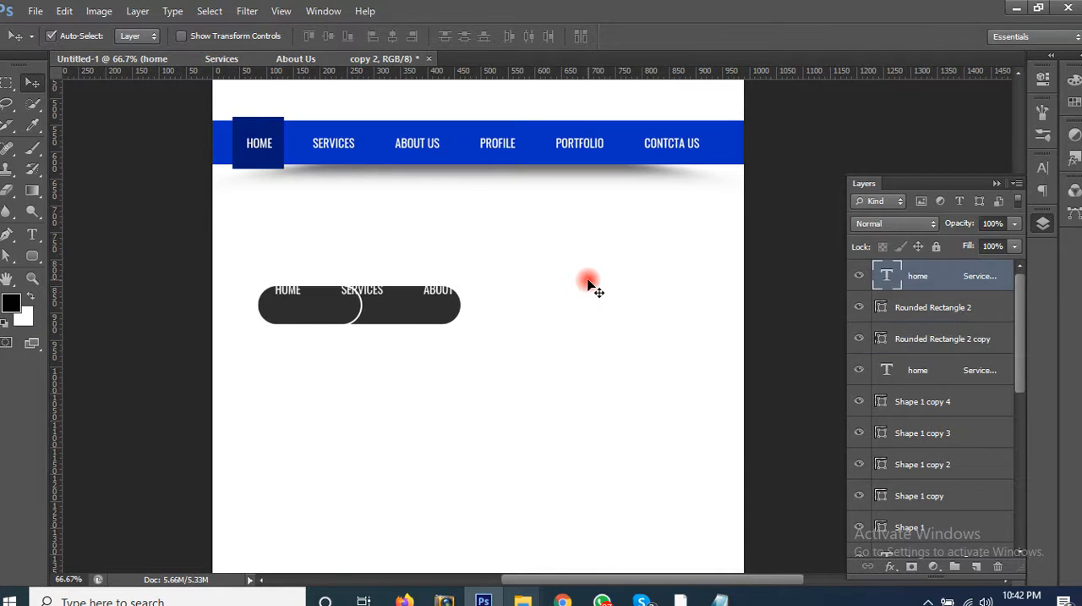
# Step: Nudge the copied menu text down and left until it is vertically centred on the pills
pyautogui.hotkey('shift', 'Down')
pyautogui.hotkey('shift', 'Down')
pyautogui.hotkey('shift', 'Down')
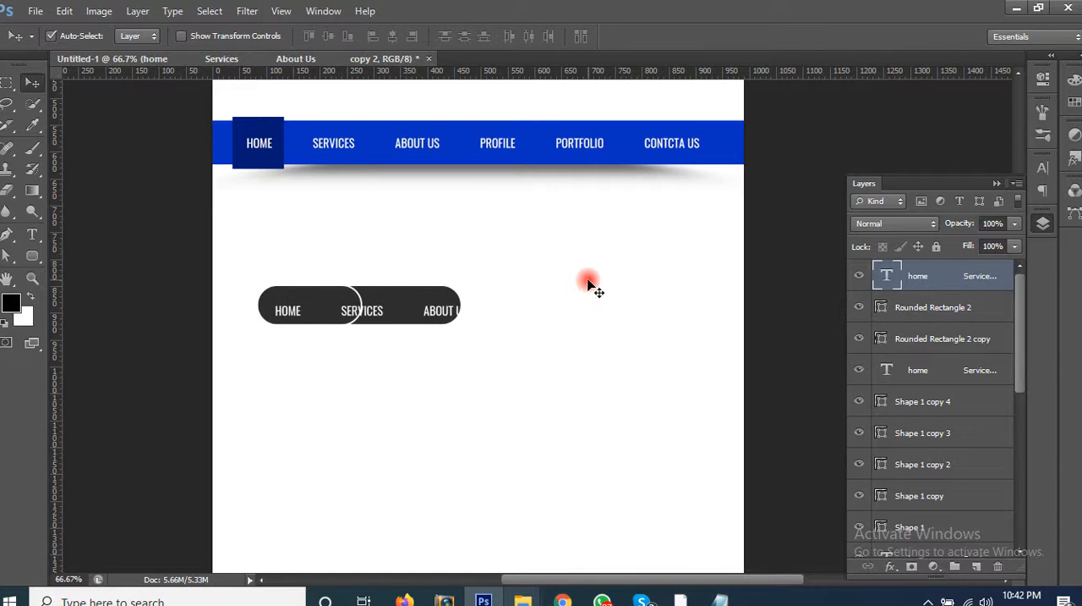
pyautogui.hotkey('shift', 'Left')
pyautogui.hotkey('shift', 'Left')
pyautogui.hotkey('shift', 'Left')
pyautogui.hotkey('shift', 'Left')
pyautogui.hotkey('shift', 'Left')
pyautogui.hotkey('shift', 'Left')
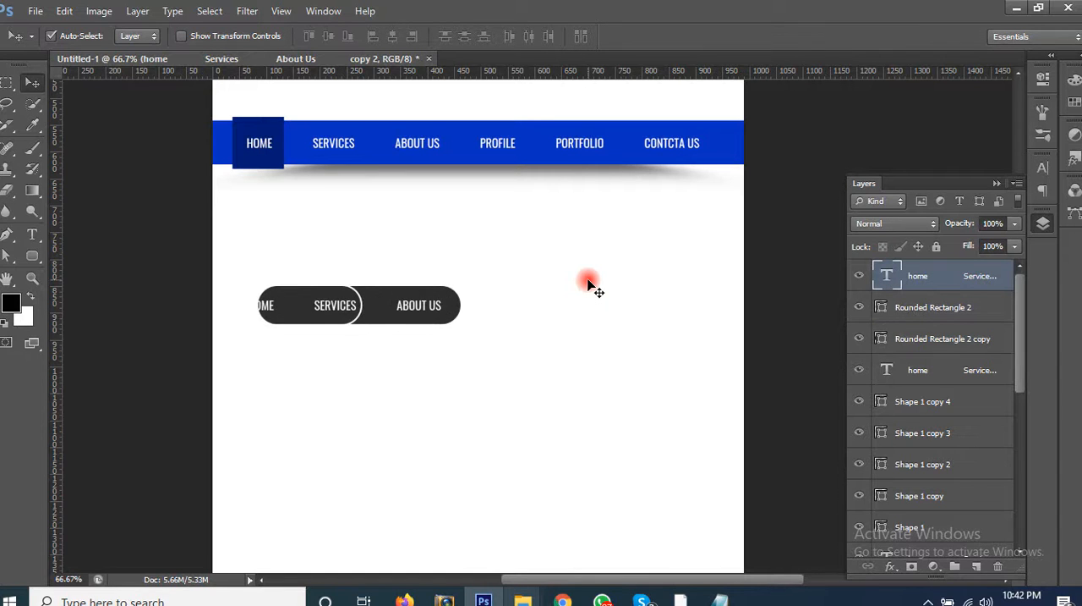
pyautogui.hotkey('shift', 'Right')
# Step: Select both pills and shift them left together so HOME lies inside the front pill
pyautogui.click(405, 334)
pyautogui.click(345, 330)
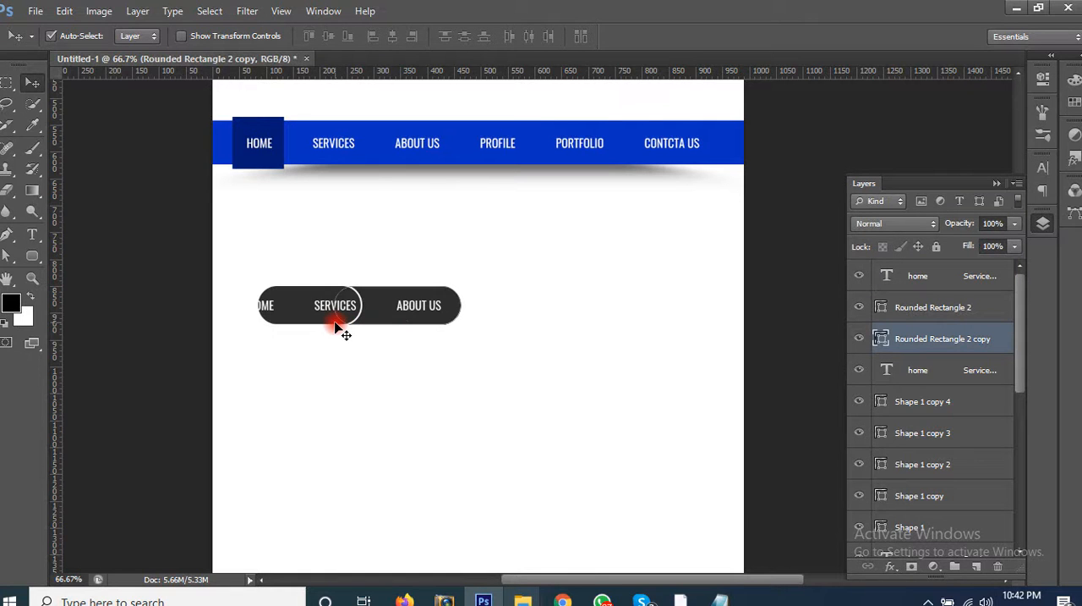
pyautogui.keyDown('shift'); pyautogui.click(338, 328); pyautogui.keyUp('shift')
pyautogui.hotkey('shift', 'Left')
pyautogui.hotkey('shift', 'Left')
pyautogui.hotkey('shift', 'Left')
pyautogui.hotkey('shift', 'Left')
pyautogui.hotkey('shift', 'Left')
pyautogui.hotkey('shift', 'Left')
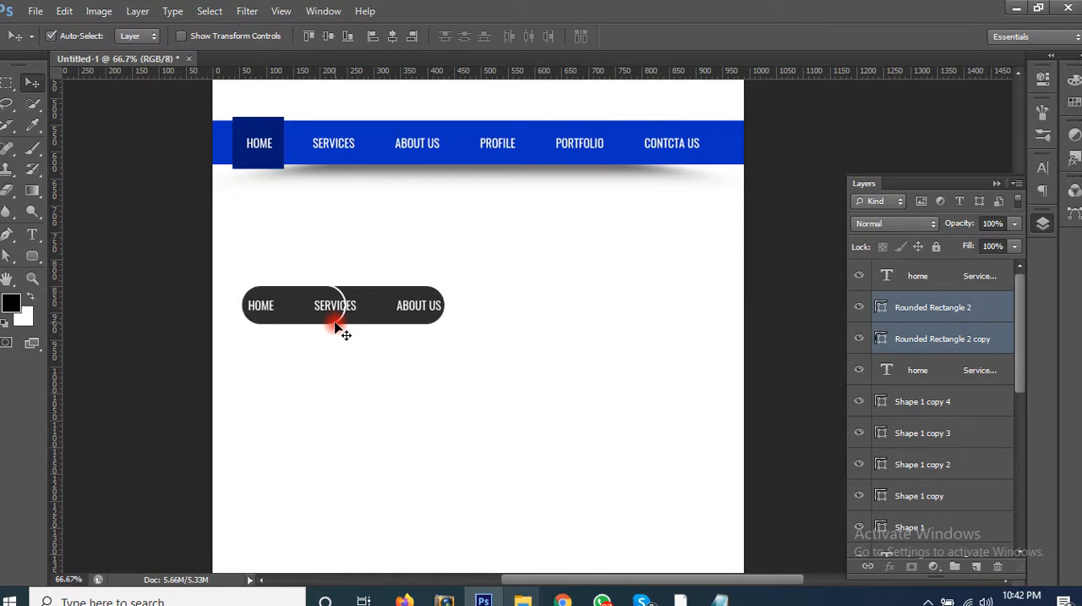
pyautogui.hotkey('shift', 'Left')
pyautogui.hotkey('shift', 'Left')
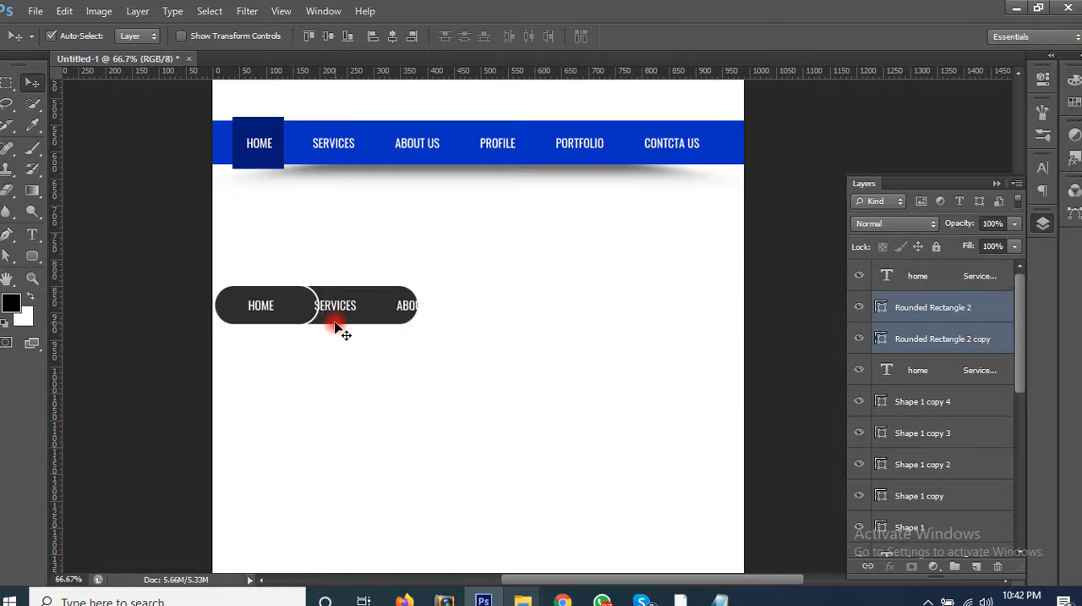
pyautogui.hotkey('shift', 'Right')
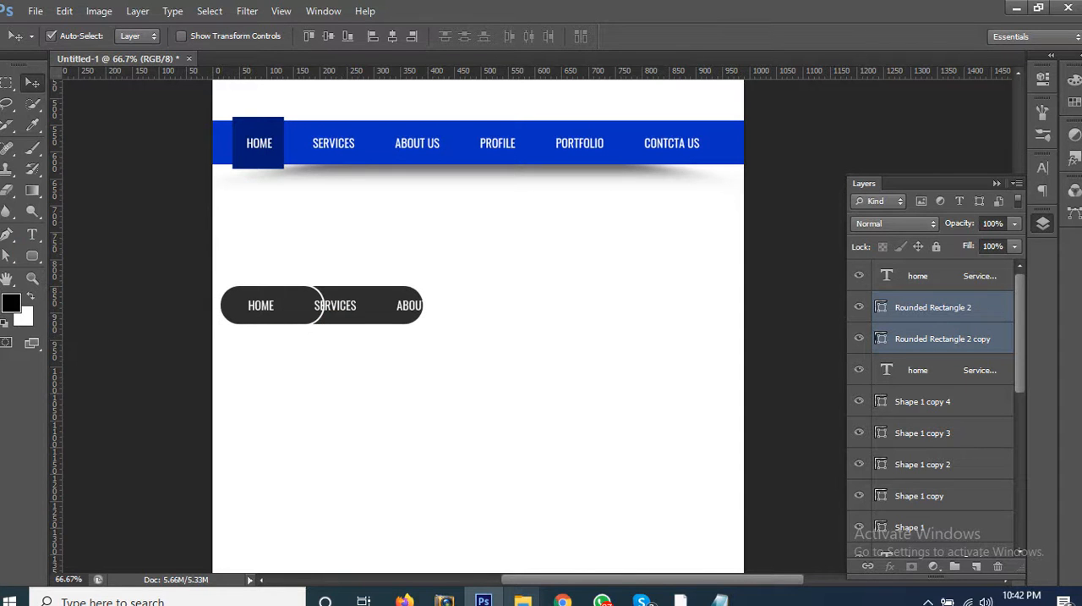
# Step: Shorten the front pill further from its left end to 141 px wide
pyautogui.click(7, 255)
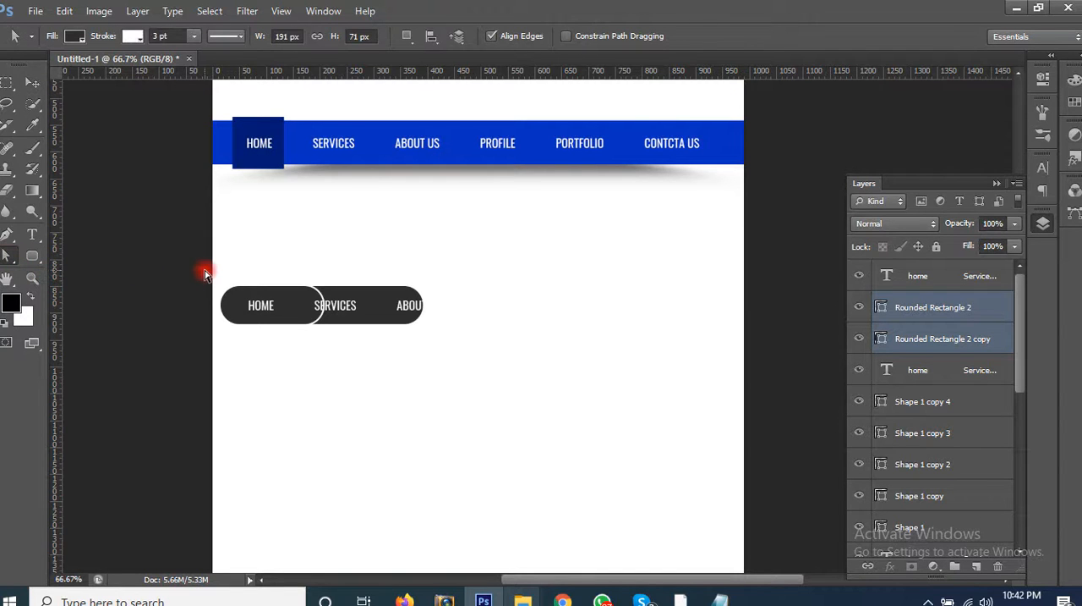
pyautogui.click(955, 320)
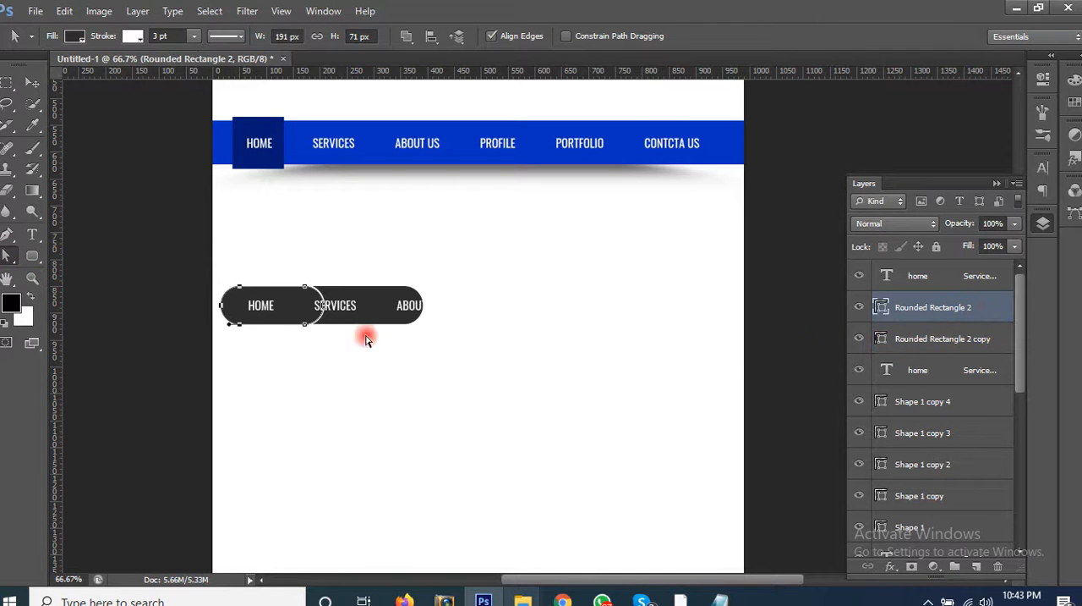
pyautogui.moveTo(214, 260); pyautogui.dragTo(241, 363)
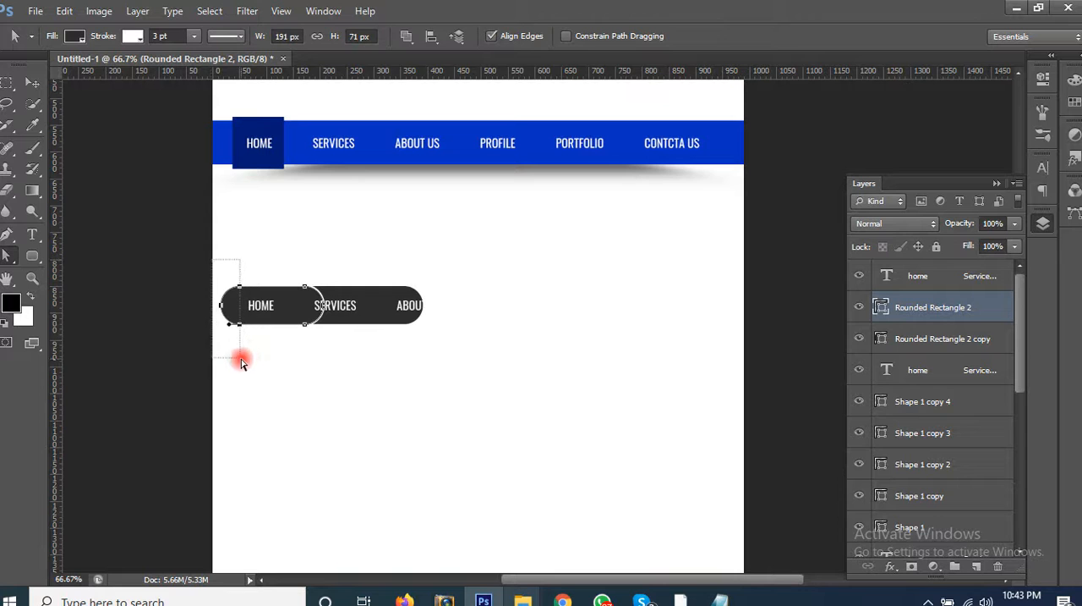
pyautogui.hotkey('shift', 'Right')
pyautogui.hotkey('shift', 'Right')
pyautogui.hotkey('shift', 'Right')
pyautogui.hotkey('shift', 'Right')
pyautogui.hotkey('shift', 'Right')
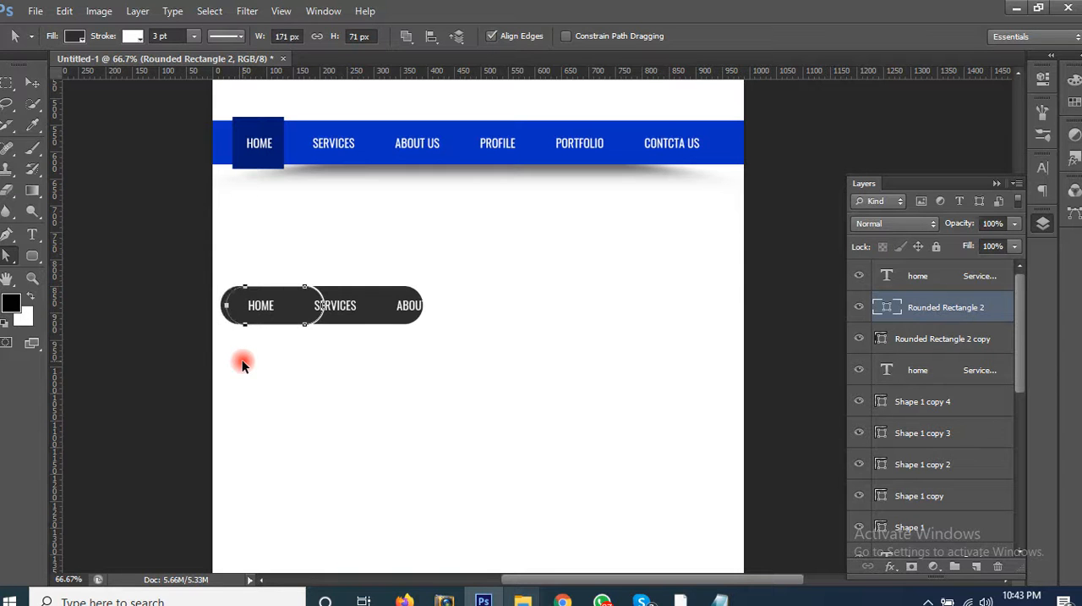
# Step: Select both dark pills and move them further left together until HOME is centred in the front pill
pyautogui.click(32, 82)
pyautogui.click(362, 330)
pyautogui.click(362, 328)
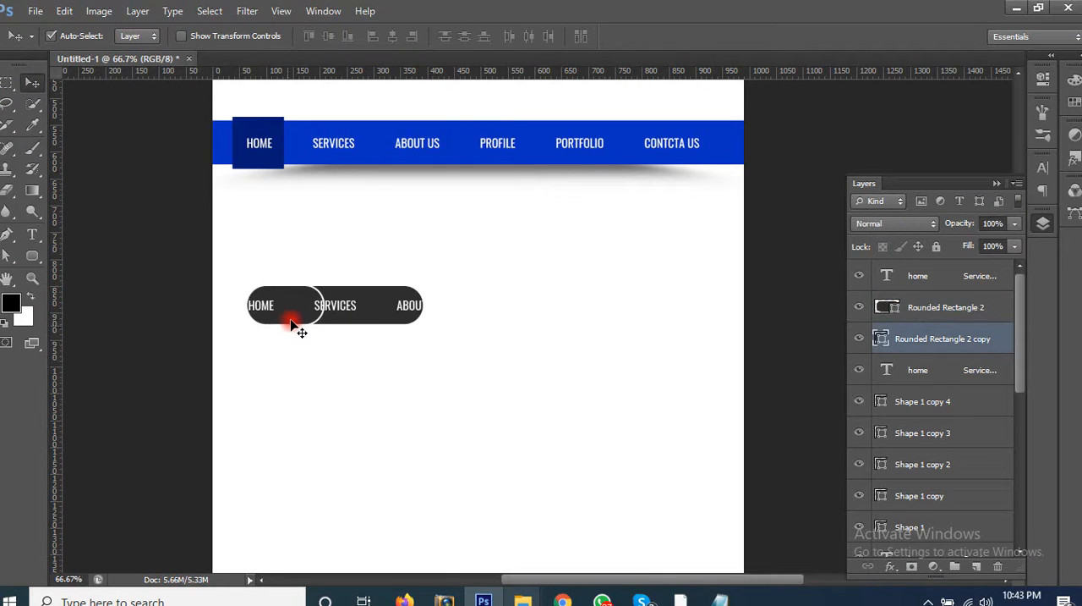
pyautogui.keyDown('shift'); pyautogui.click(292, 323); pyautogui.keyUp('shift')
pyautogui.hotkey('shift', 'Left')
pyautogui.hotkey('shift', 'Left')
pyautogui.hotkey('shift', 'Left')
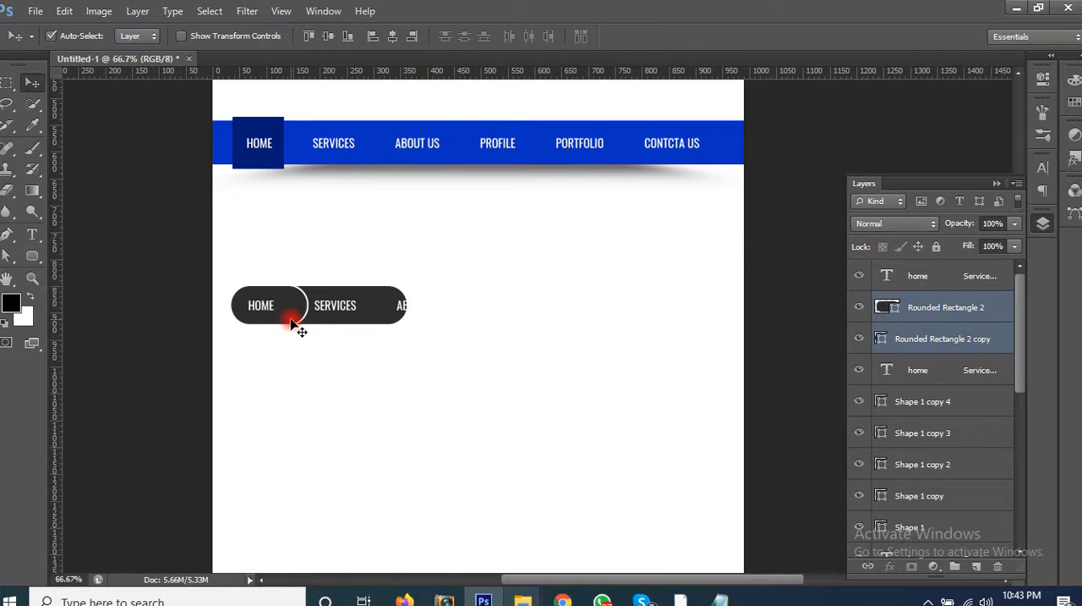
pyautogui.hotkey('shift', 'Left')
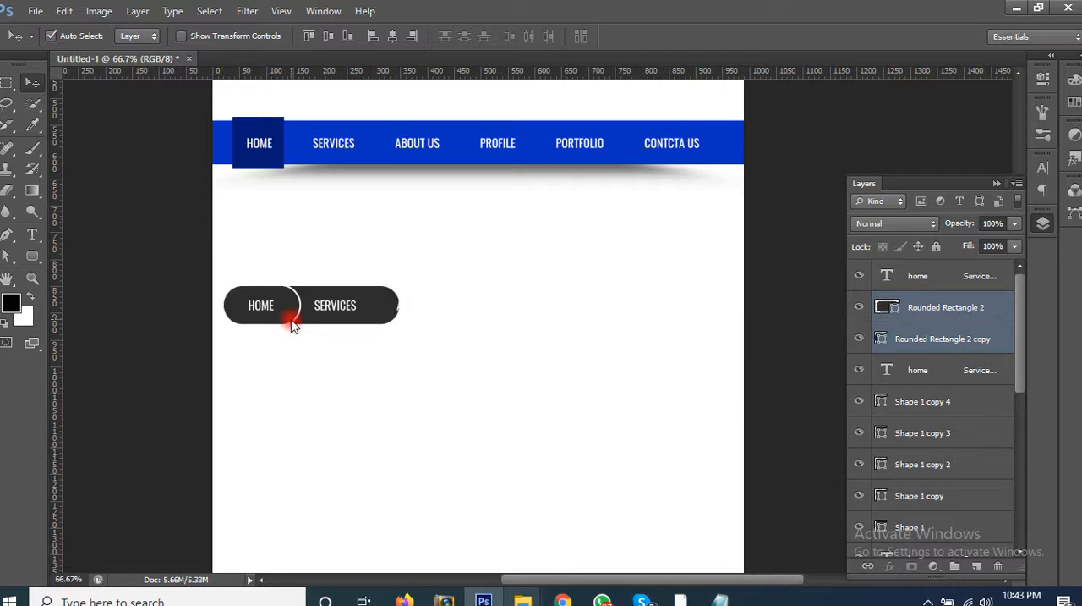
pyautogui.click(342, 351)
pyautogui.click(349, 315)
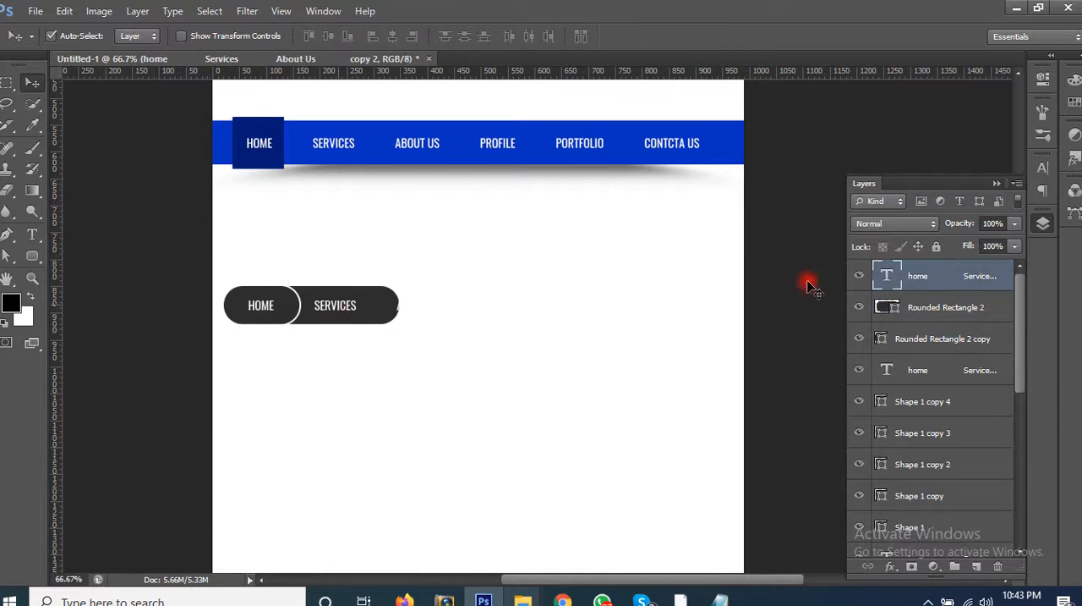
pyautogui.doubleClick(887, 275)
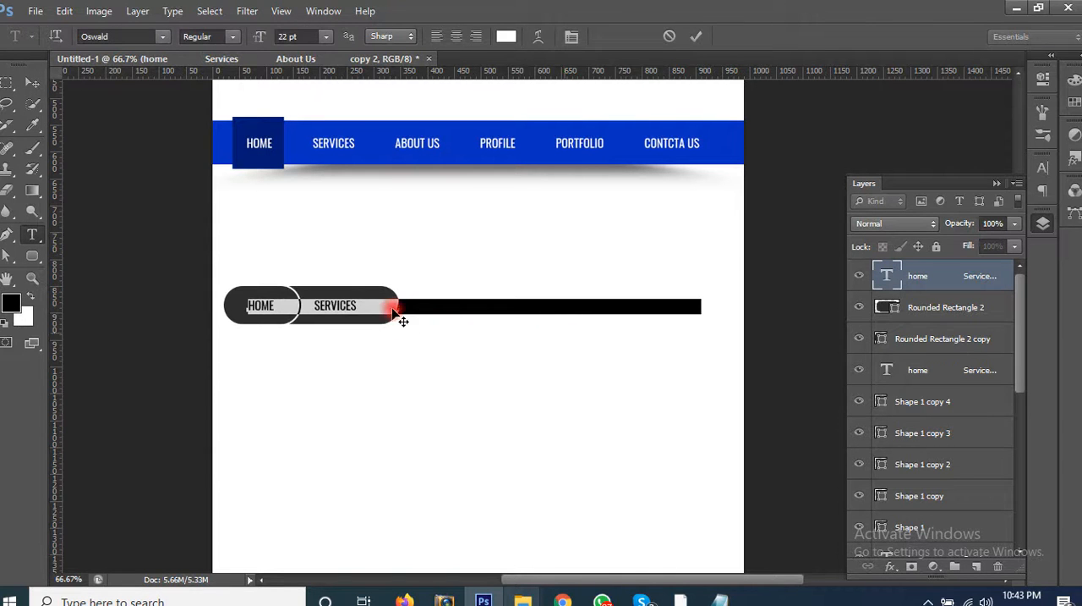
pyautogui.click(447, 311)
pyautogui.click(32, 82)
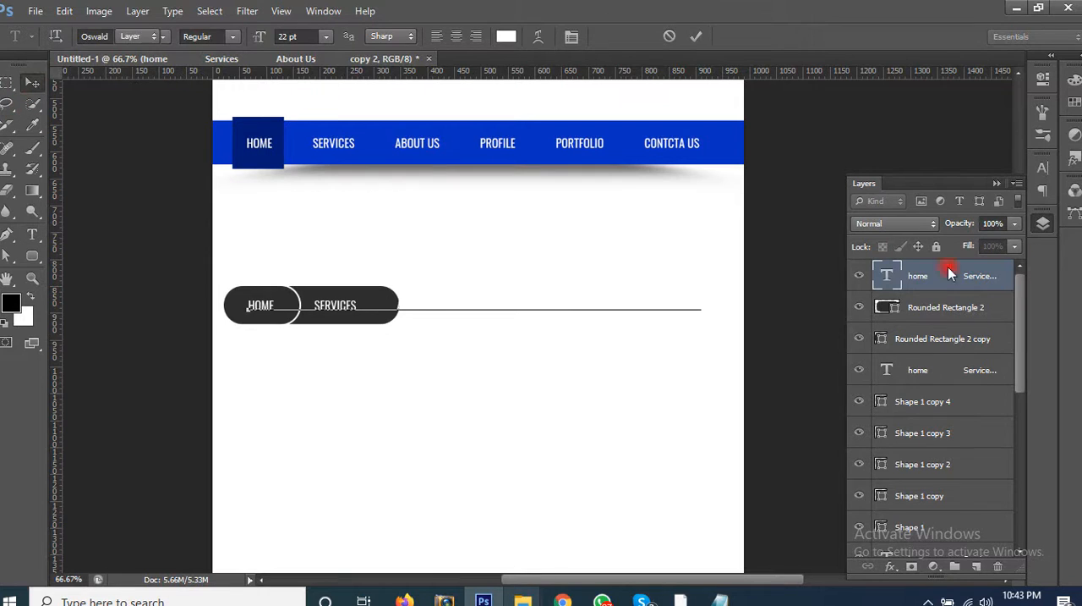
# Step: Shorten the back pill from its right end to 188 px wide so it ends just after SERVICES
pyautogui.click(948, 346)
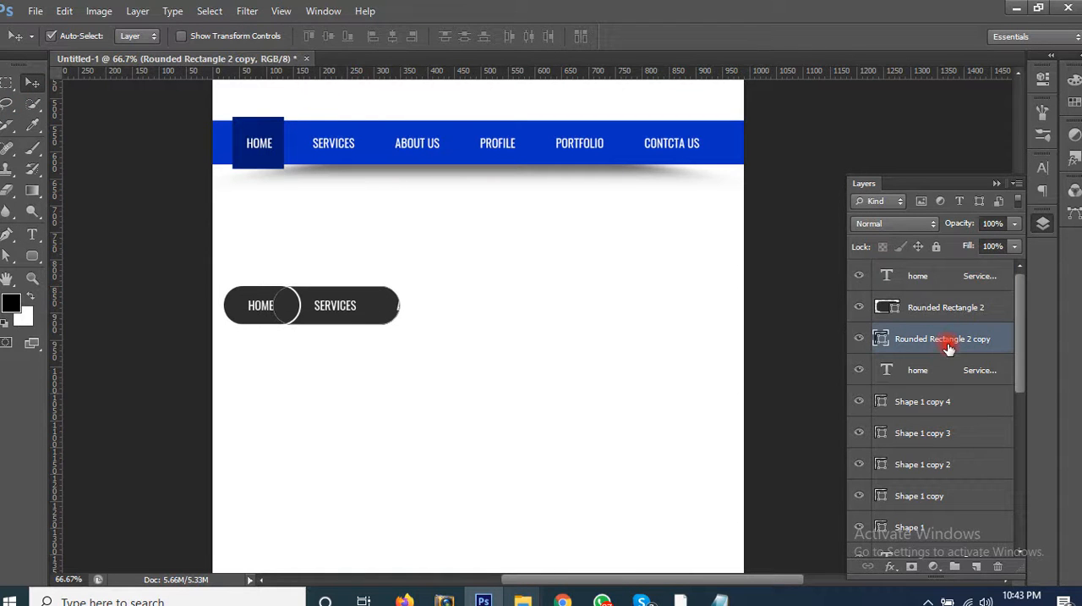
pyautogui.click(6, 255)
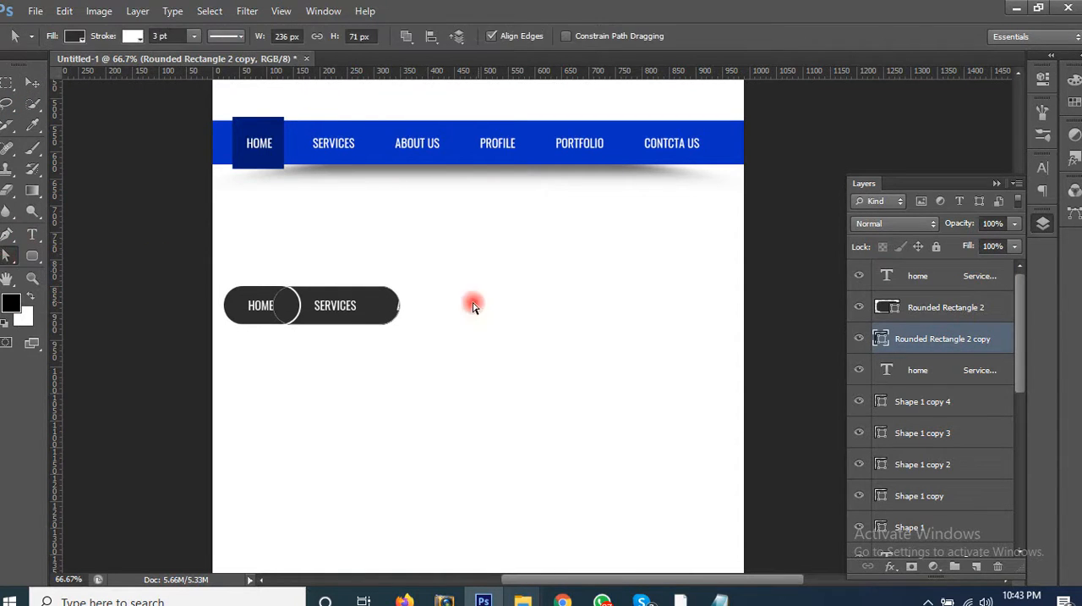
pyautogui.moveTo(375, 271); pyautogui.dragTo(358, 327)
pyautogui.click(381, 348)
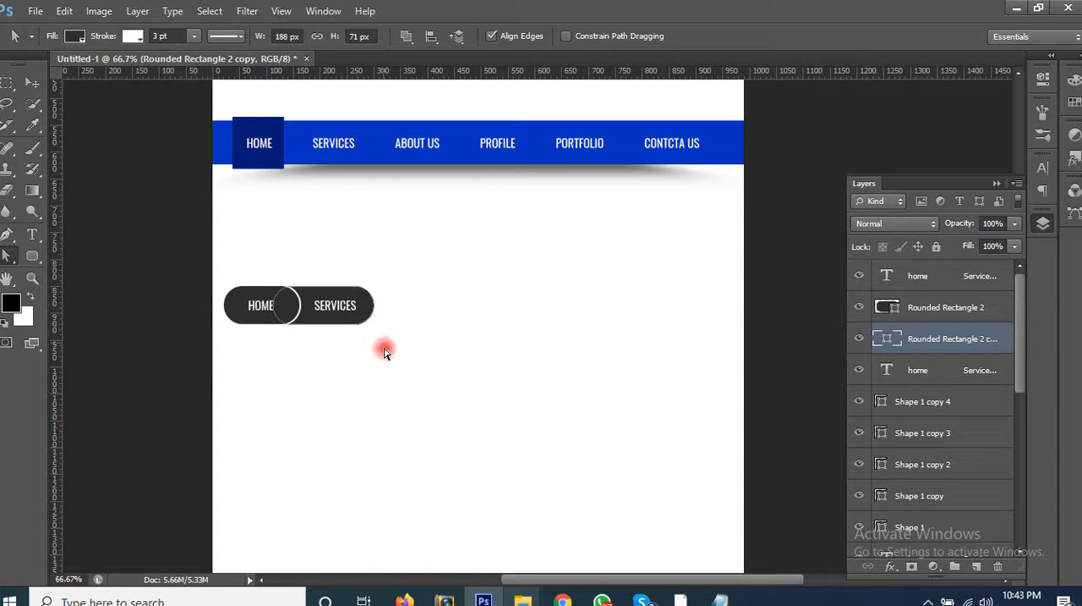
# Step: Duplicate the SERVICES pill to the right beneath ABOUT US and send the copy one layer backward
pyautogui.click(32, 83)
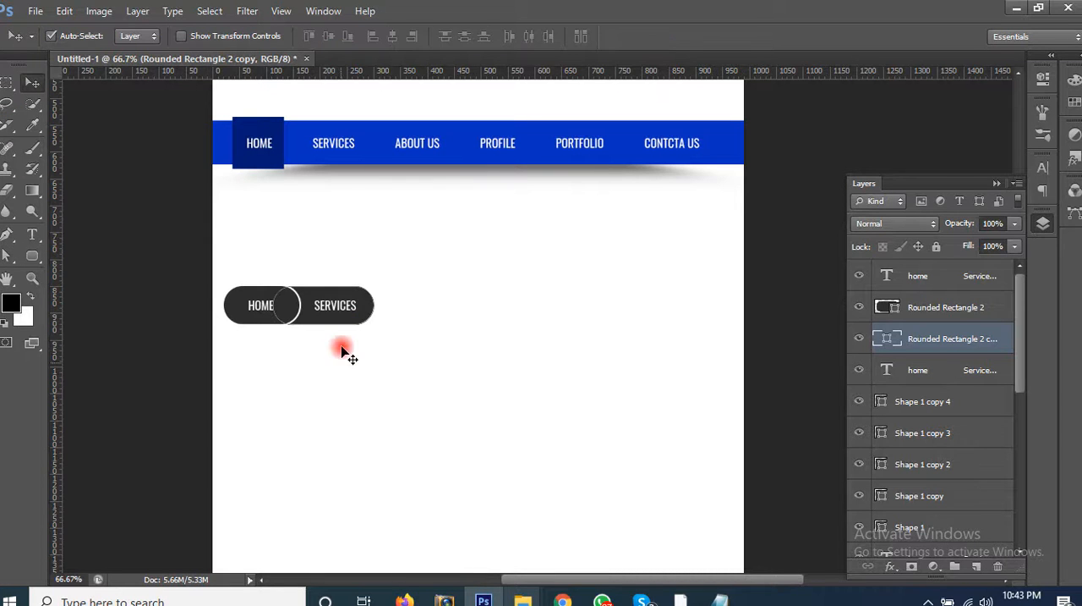
pyautogui.click(328, 325)
pyautogui.moveTo(326, 326); pyautogui.dragTo(399, 329)
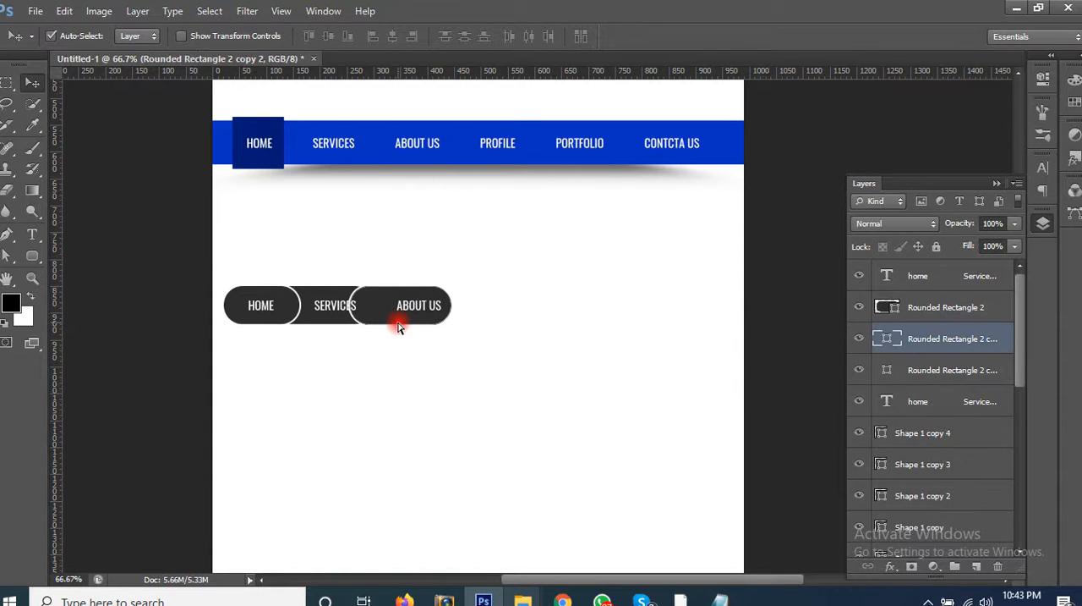
pyautogui.hotkey('ctrl', '[')
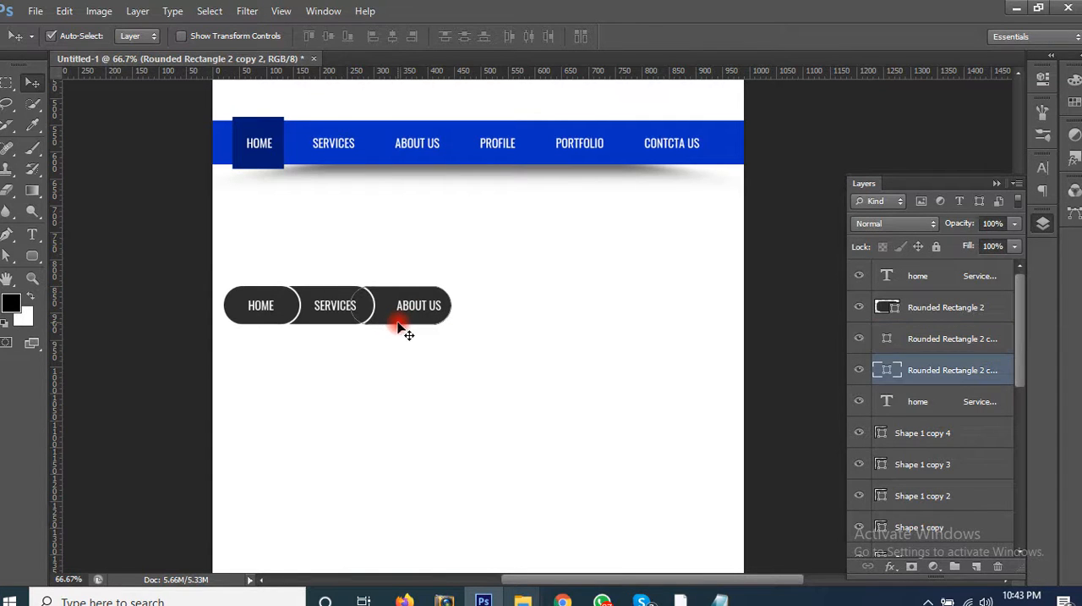
pyautogui.click(423, 337)
# Step: Remove spaces before SERVICES and ABOUT US in the copied menu text to centre both words in their pills
pyautogui.click(423, 306)
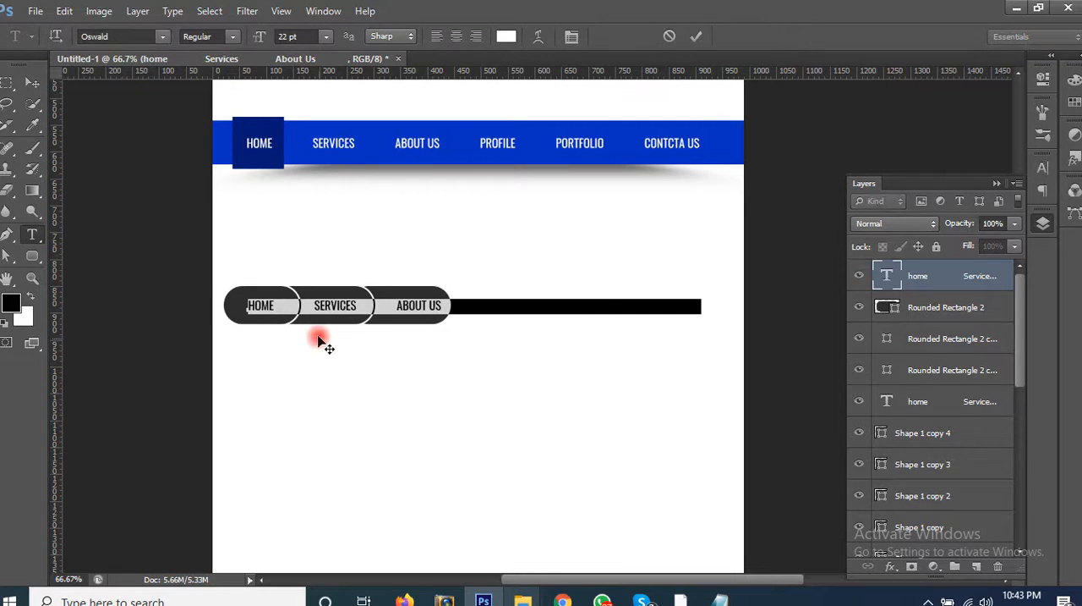
pyautogui.click(309, 305)
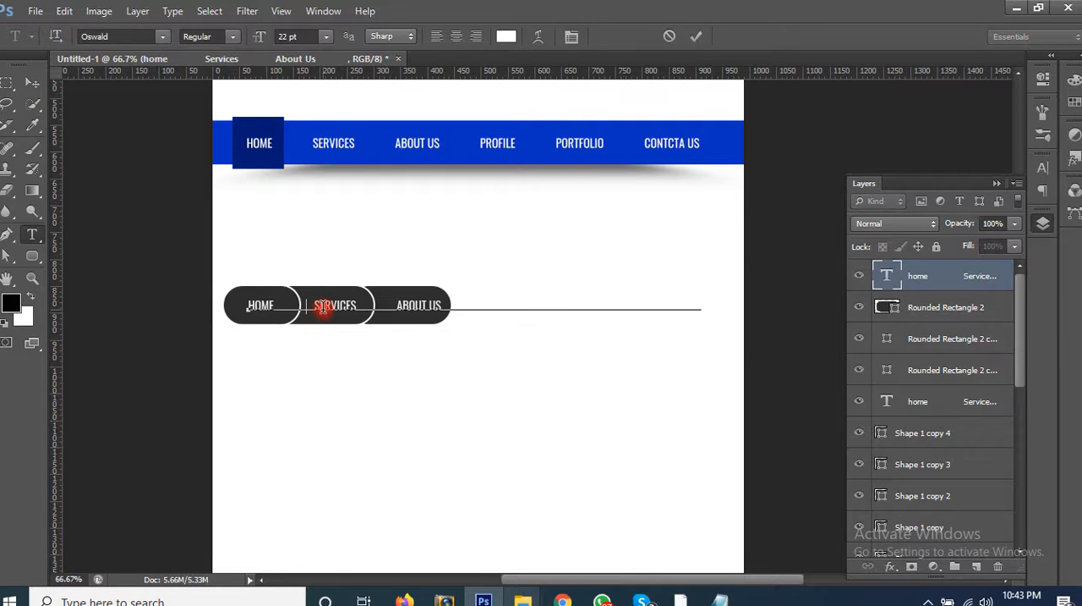
pyautogui.press('BackSpace')
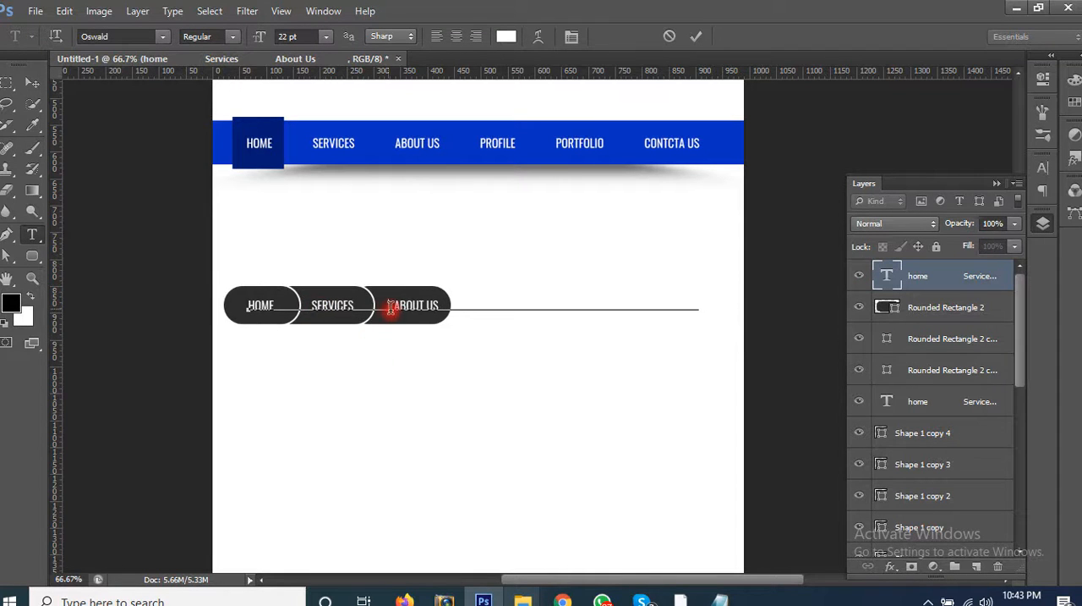
pyautogui.click(390, 309)
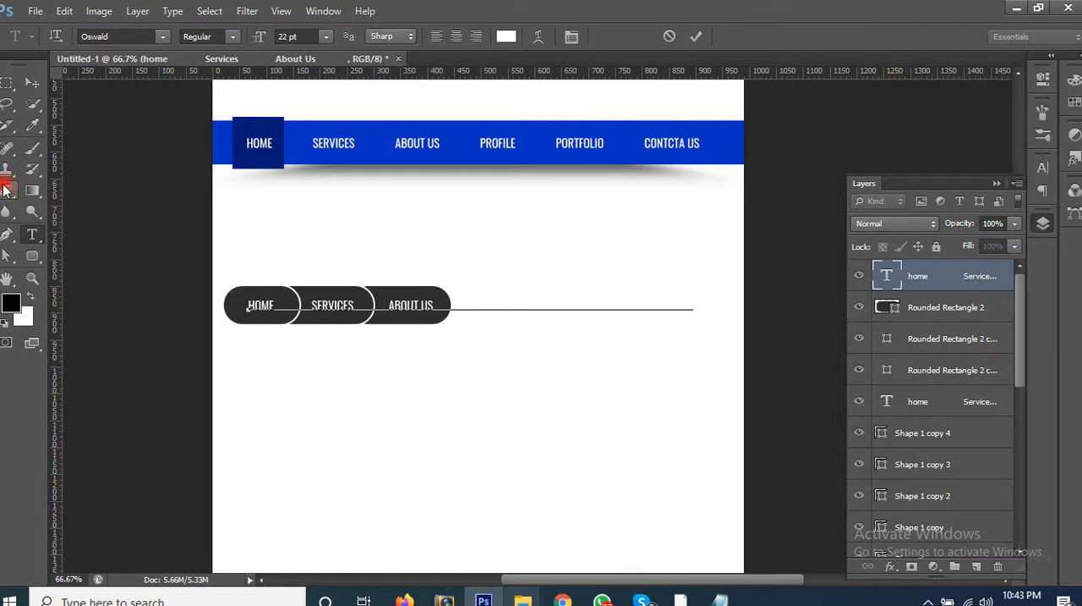
pyautogui.click(32, 82)
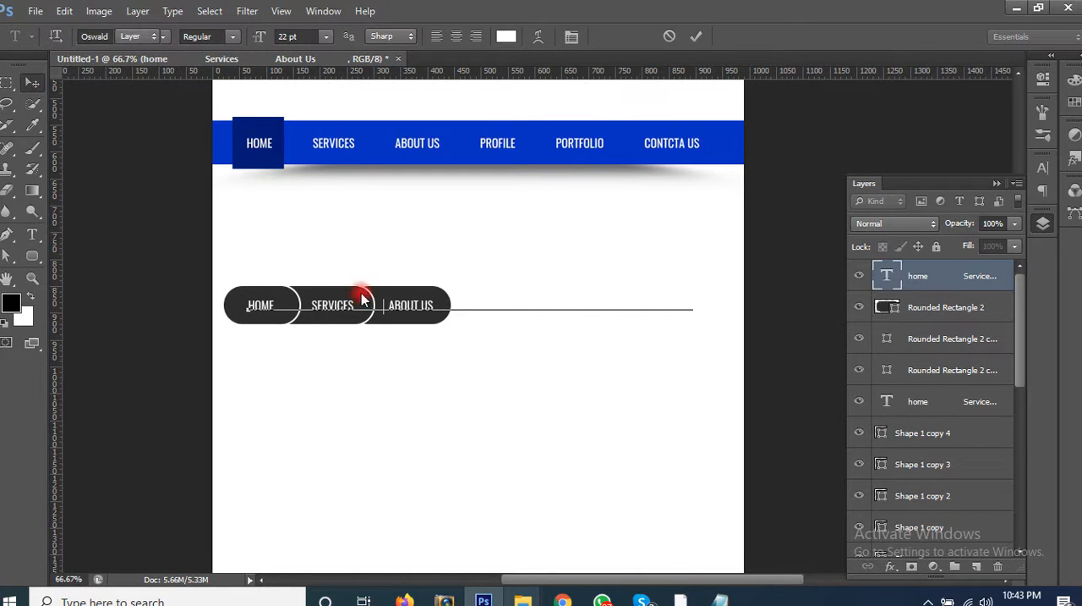
# Step: Duplicate the ABOUT US pill to the right beneath PROFILE and place the copy behind it
pyautogui.click(421, 329)
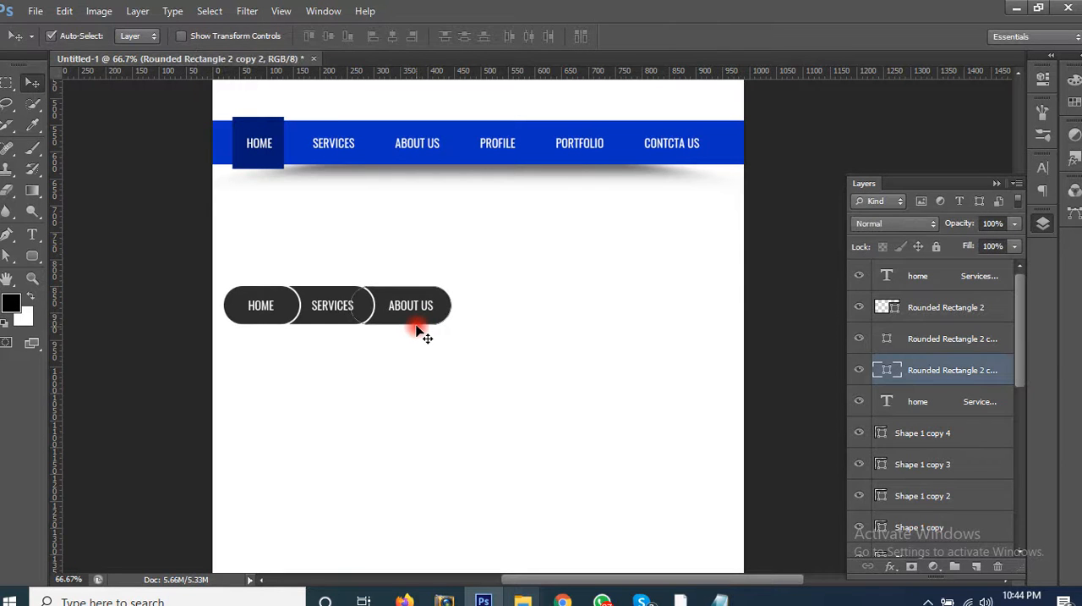
pyautogui.moveTo(418, 324); pyautogui.dragTo(488, 318)
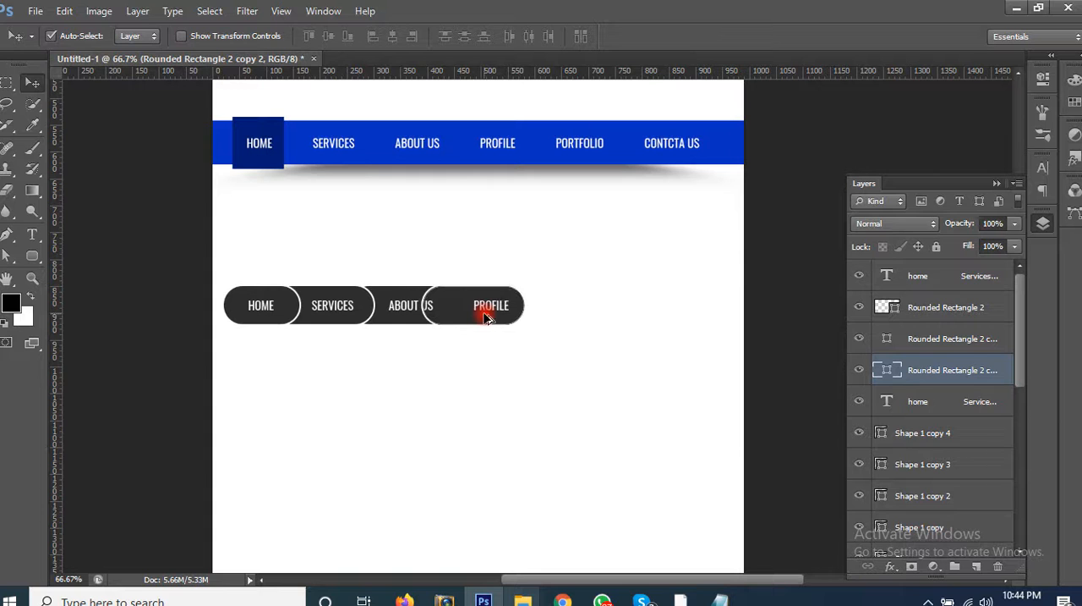
pyautogui.hotkey('ctrl', '[')
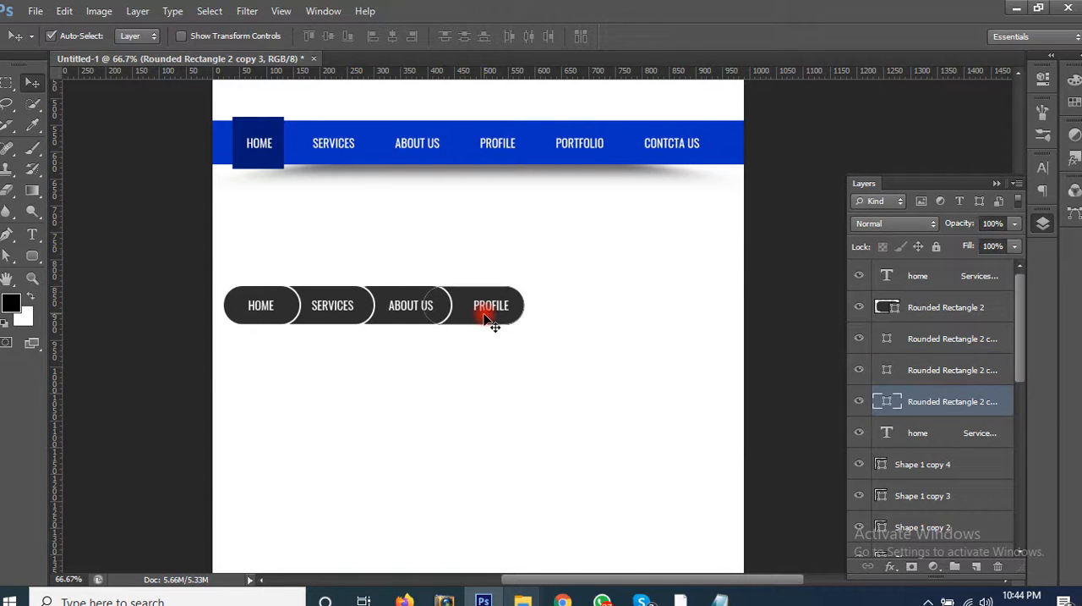
pyautogui.click(494, 390)
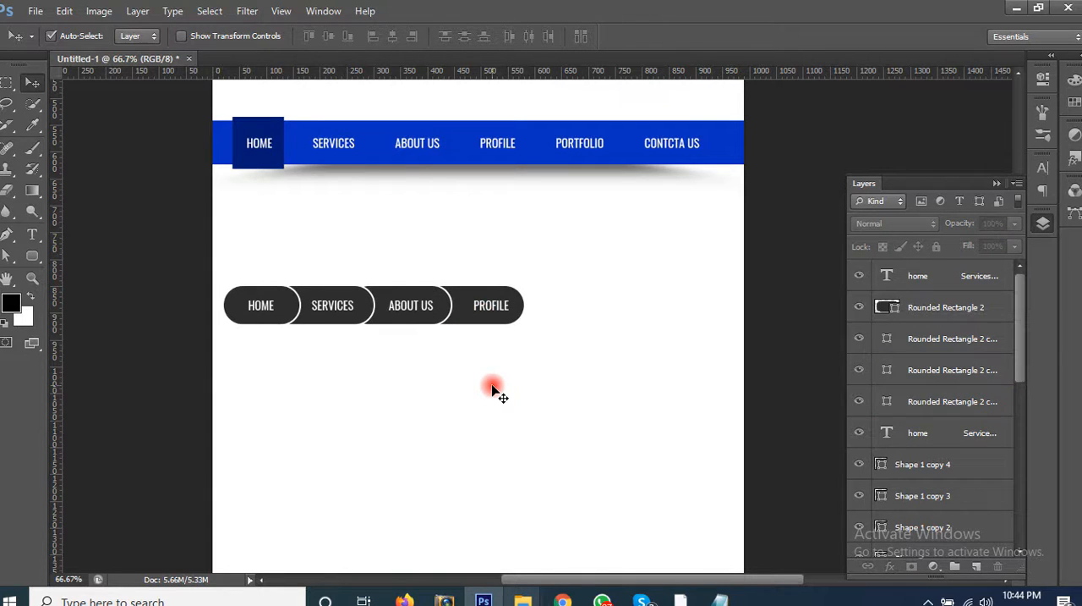
# Step: Remove spaces before PROFILE in the copied menu text so the word moves left within its pill
pyautogui.click(496, 307)
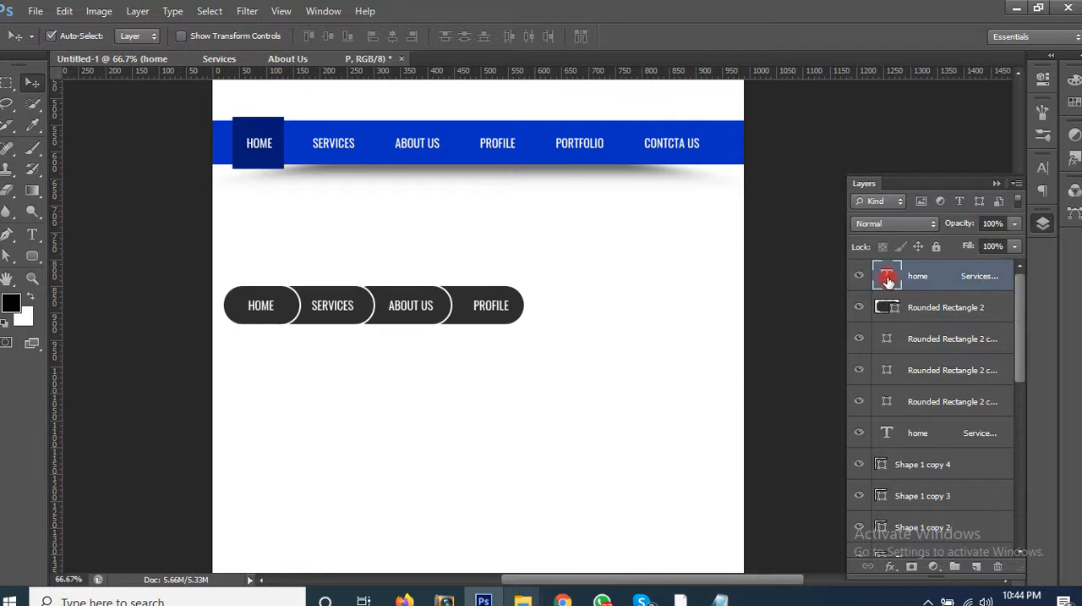
pyautogui.press('t')
pyautogui.click(468, 307)
pyautogui.hotkey('ctrl', 'a')
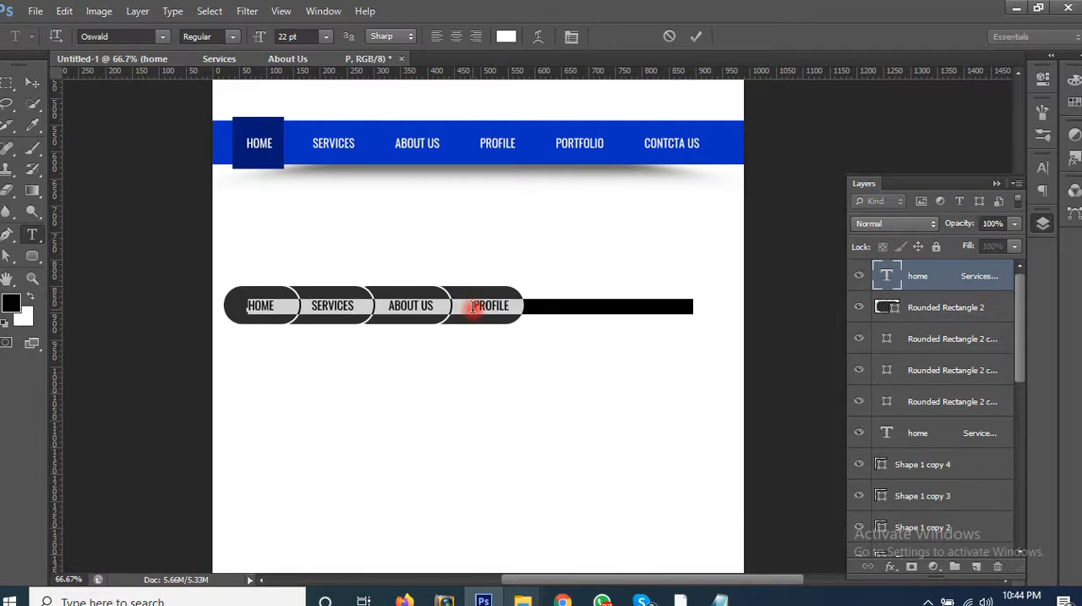
pyautogui.hotkey('ctrl', 'h')
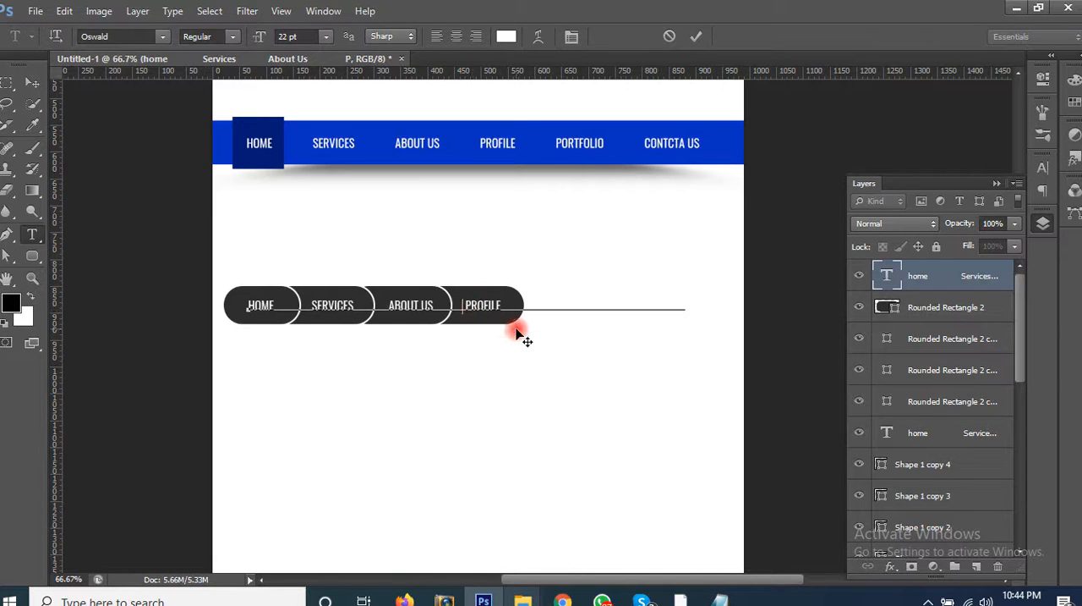
pyautogui.click(32, 82)
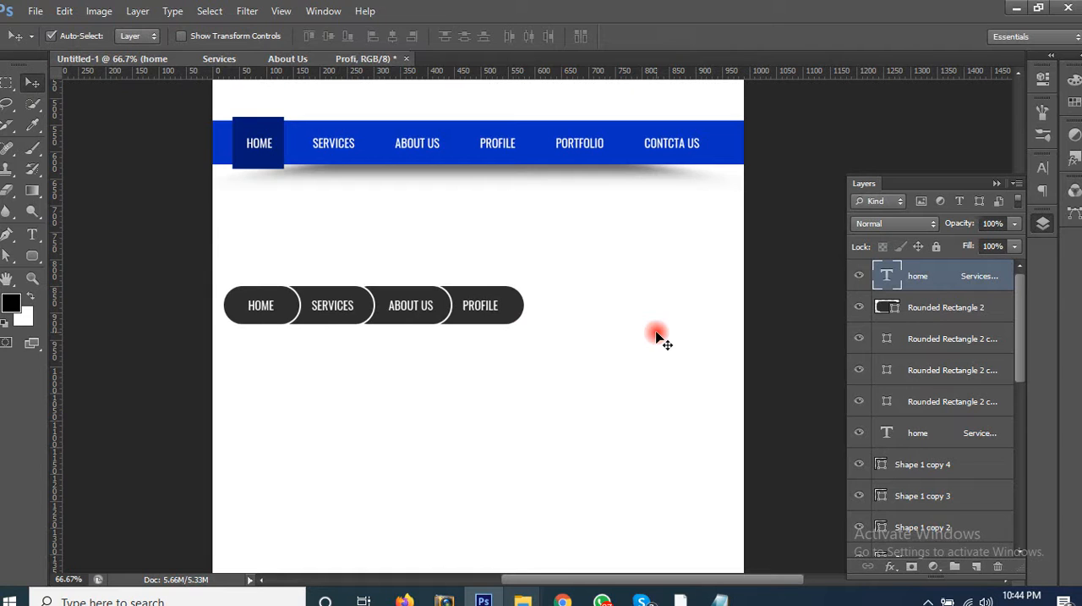
# Step: Change the fill of the ABOUT US pill to light grey b2b2b2
pyautogui.click(407, 319)
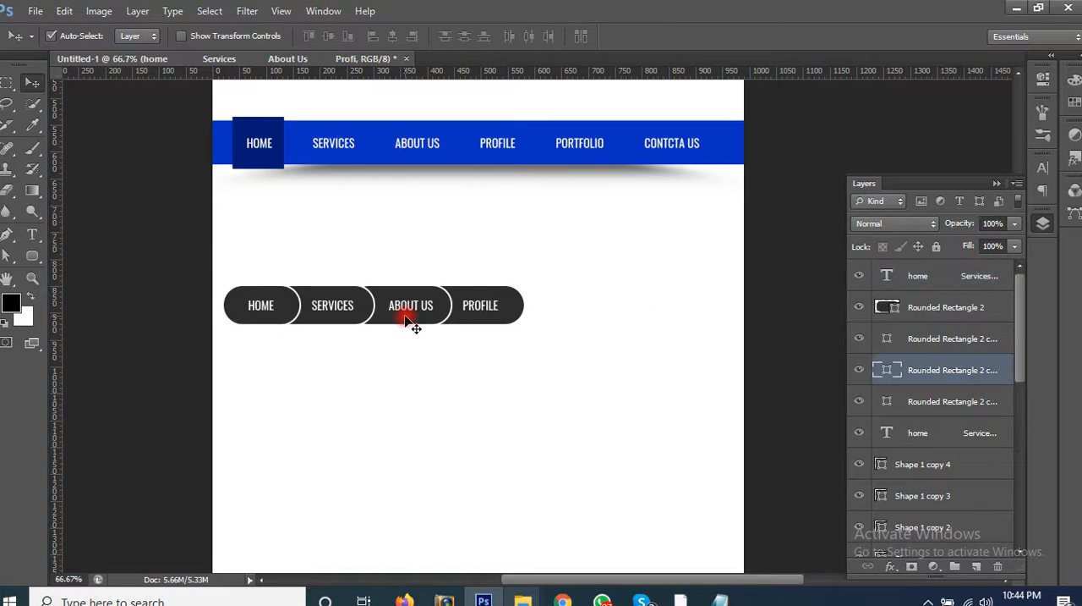
pyautogui.doubleClick(886, 372)
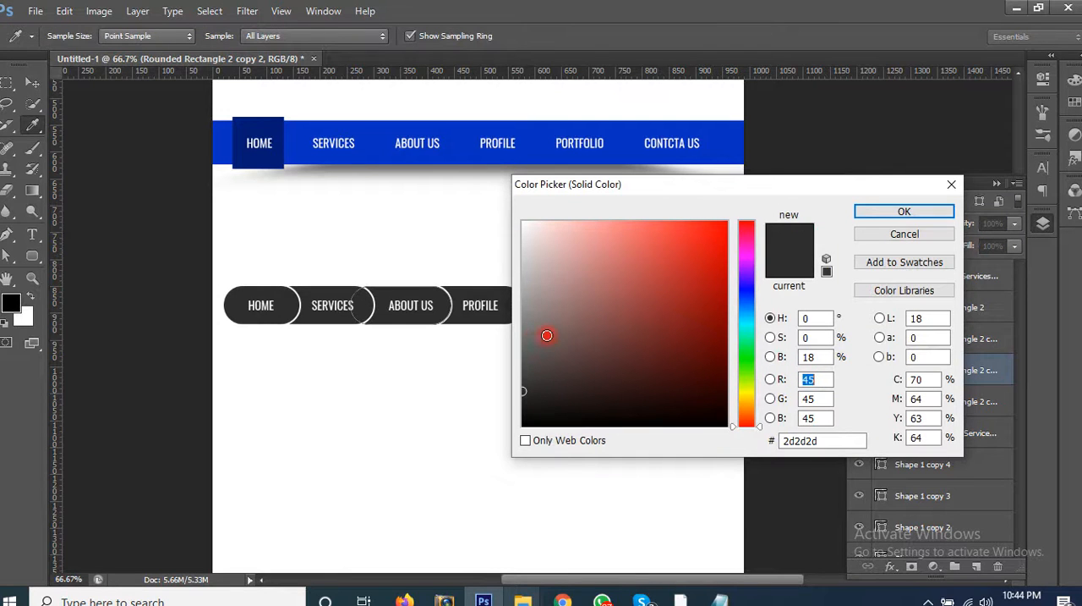
pyautogui.moveTo(554, 325); pyautogui.dragTo(521, 283)
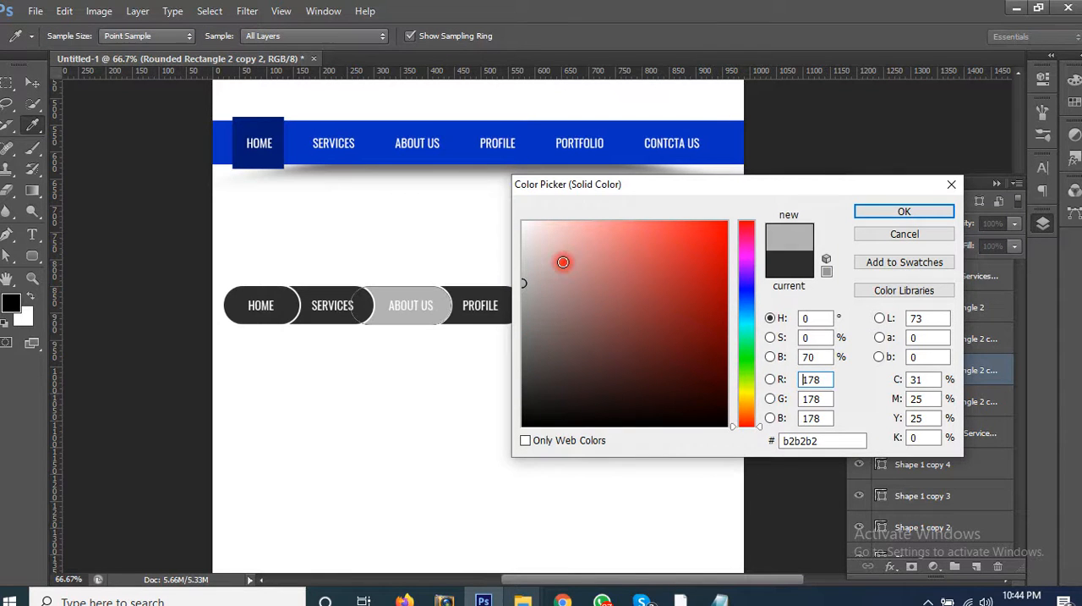
pyautogui.press('Return')
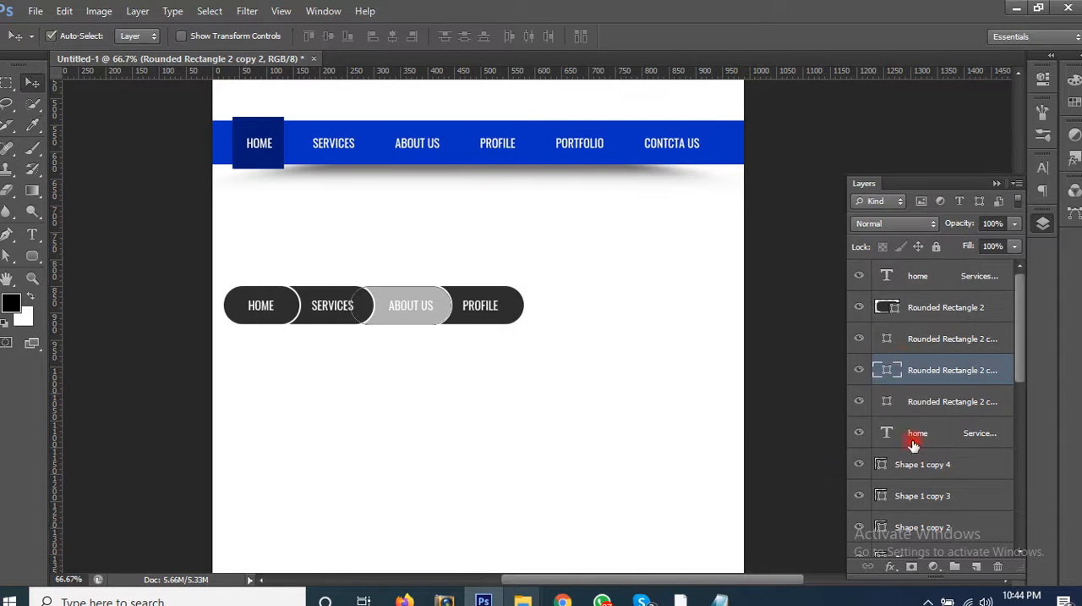
# Step: Change the text colour of ABOUT US in the rounded pill menu to dark grey 333
pyautogui.doubleClick(887, 439)
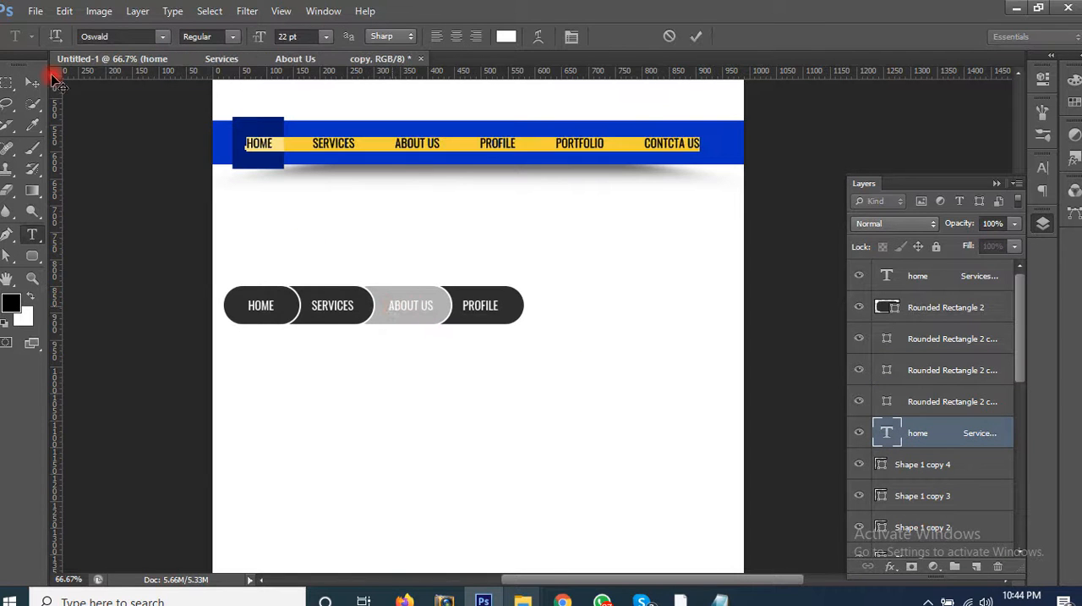
pyautogui.click(32, 83)
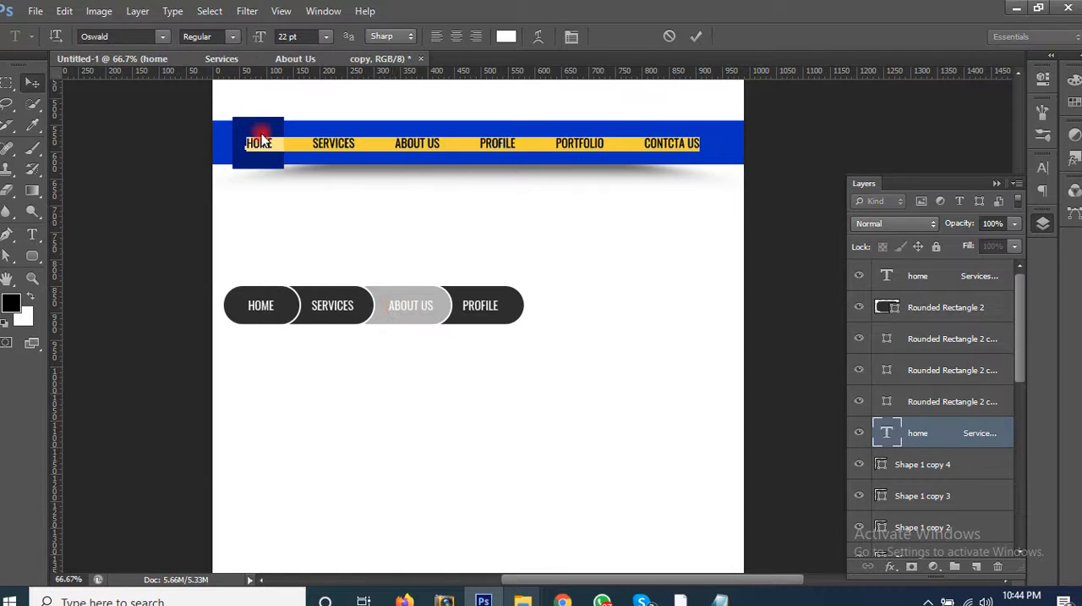
pyautogui.doubleClick(885, 276)
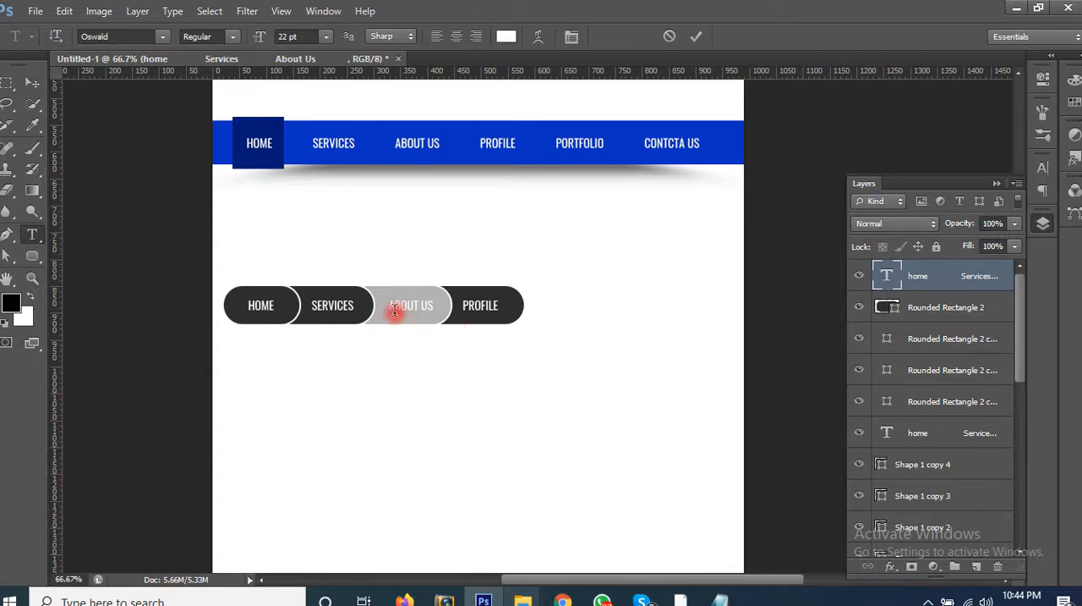
pyautogui.moveTo(390, 309); pyautogui.dragTo(433, 310)
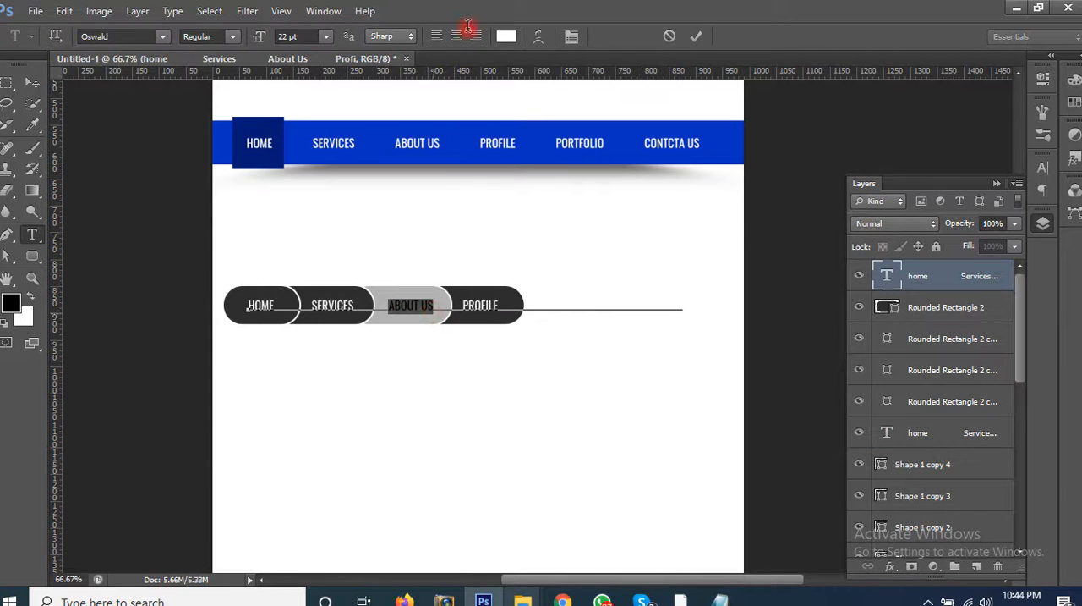
pyautogui.click(505, 37)
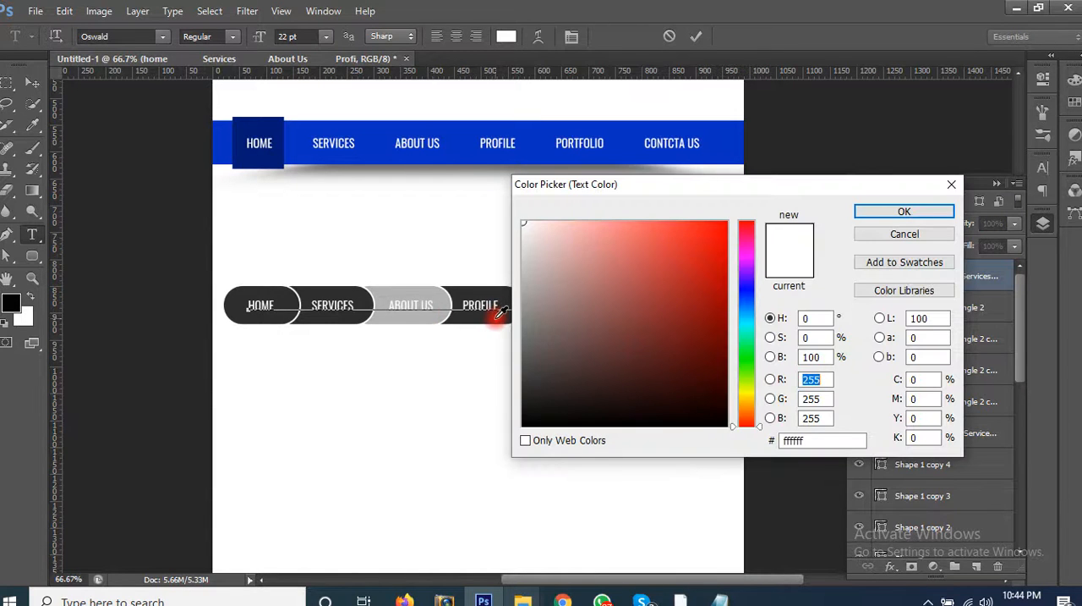
pyautogui.click(498, 318)
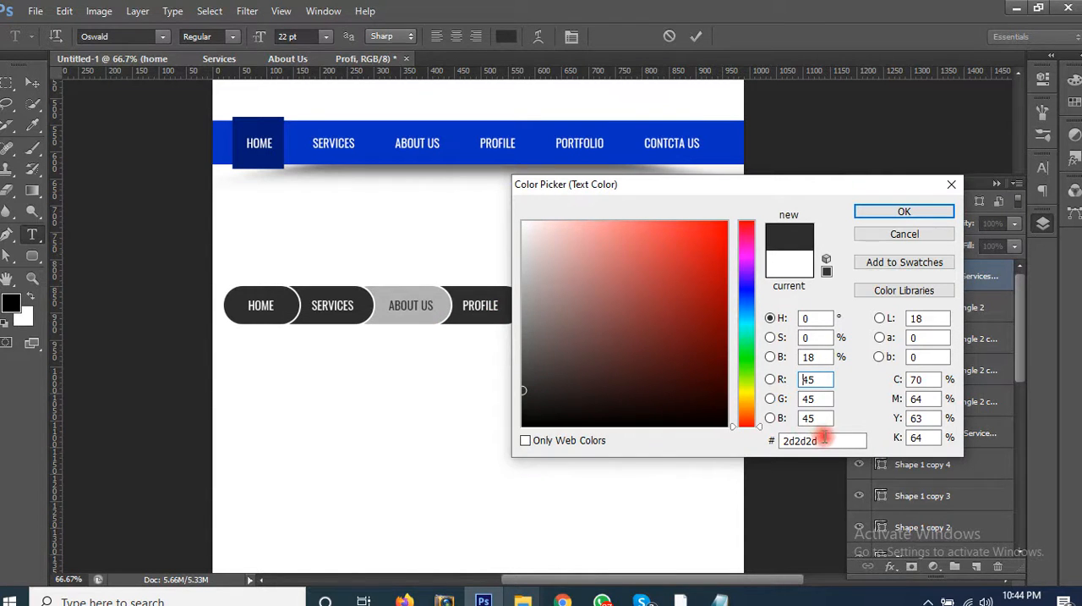
pyautogui.moveTo(825, 440); pyautogui.dragTo(699, 436)
pyautogui.write('333')
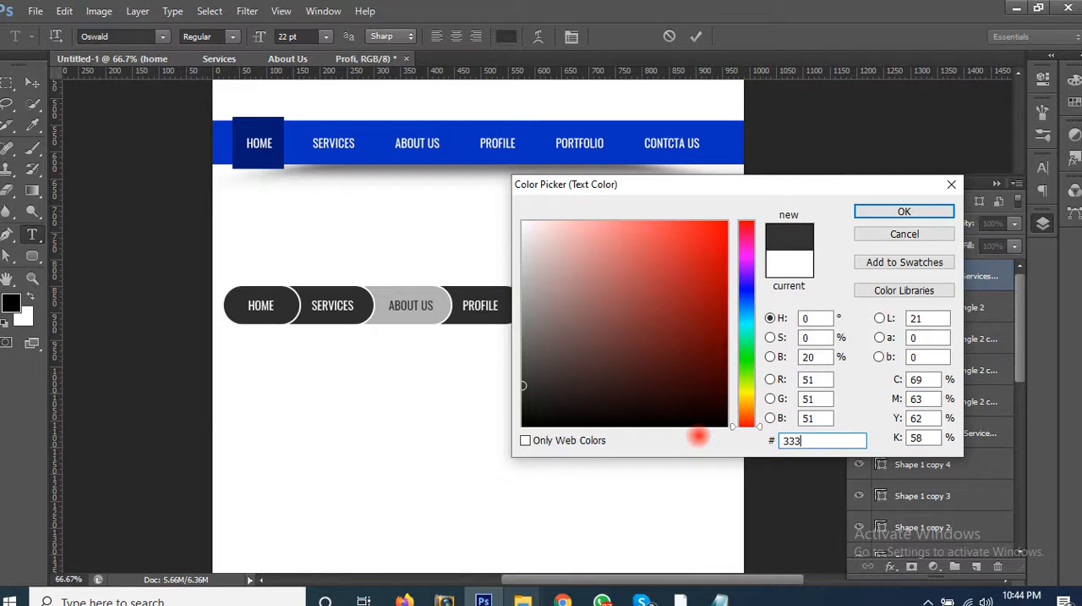
pyautogui.press('Return')
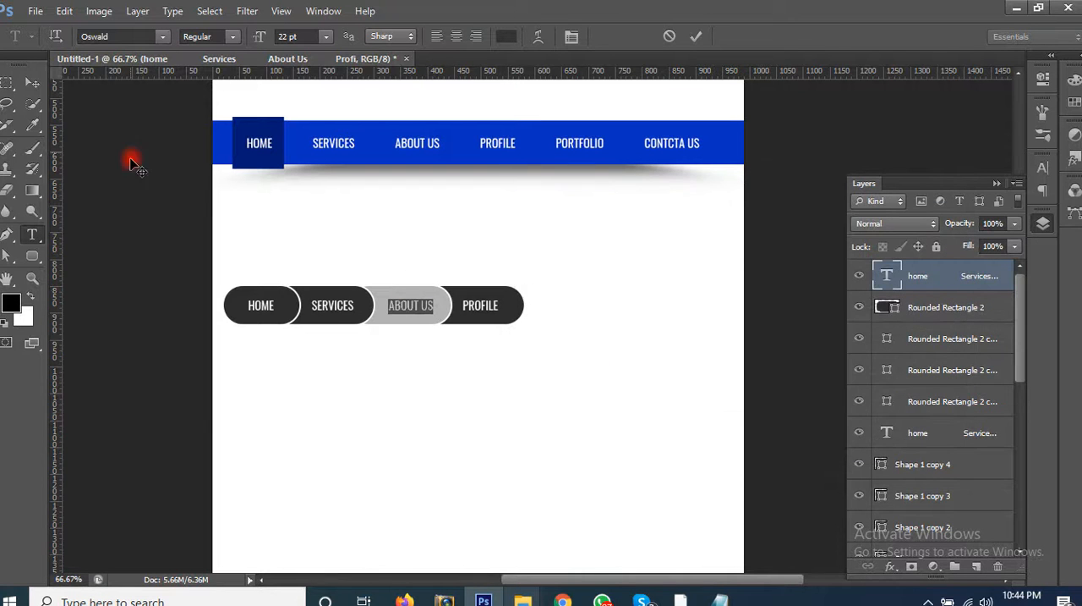
pyautogui.click(32, 83)
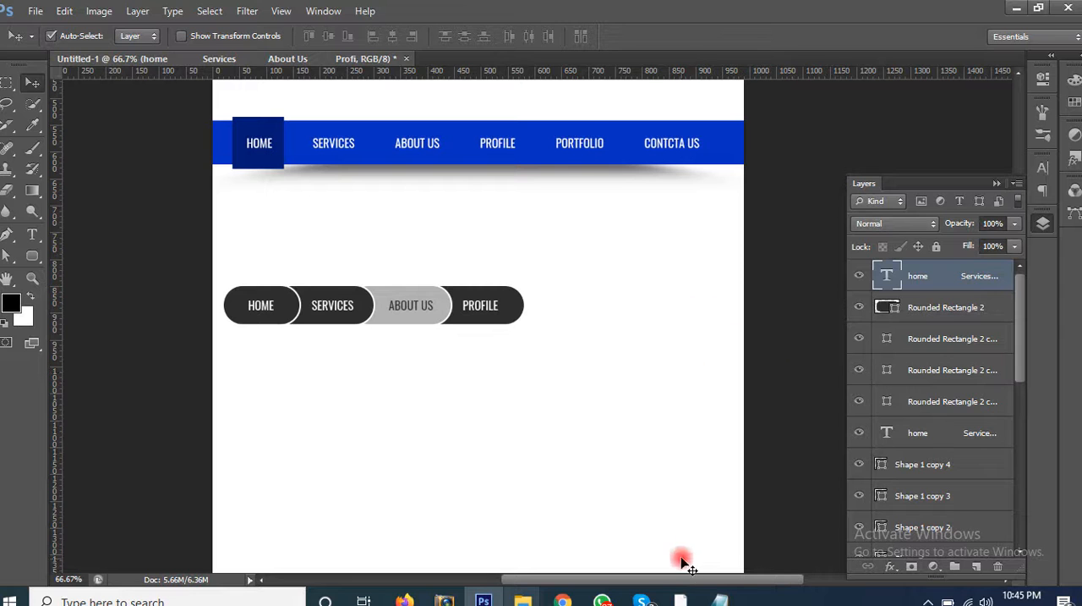
# Step: Switch to Chrome, browse the web navigation image results for more menu design examples, and return to Photoshop
pyautogui.click(562, 600)
pyautogui.scroll(-1, 595, 349)
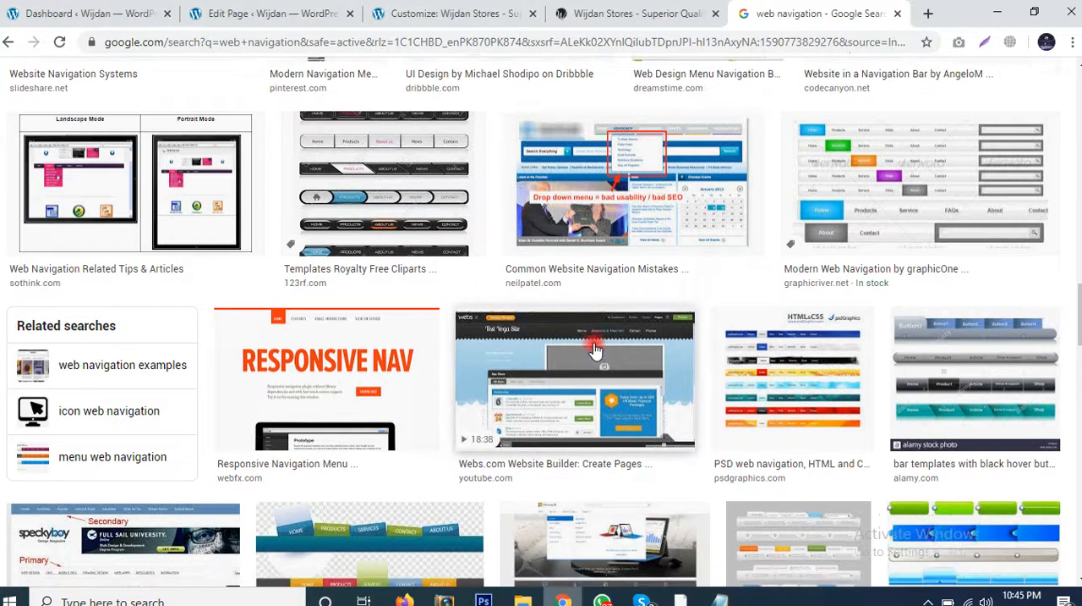
pyautogui.scroll(-5, 595, 349)
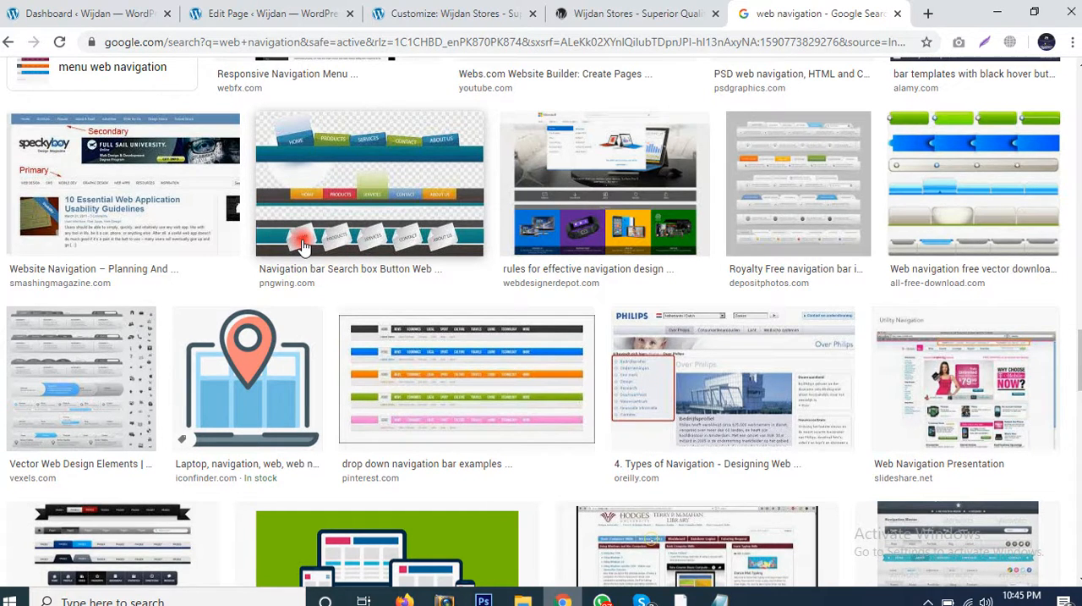
pyautogui.scroll(-5, 499, 347)
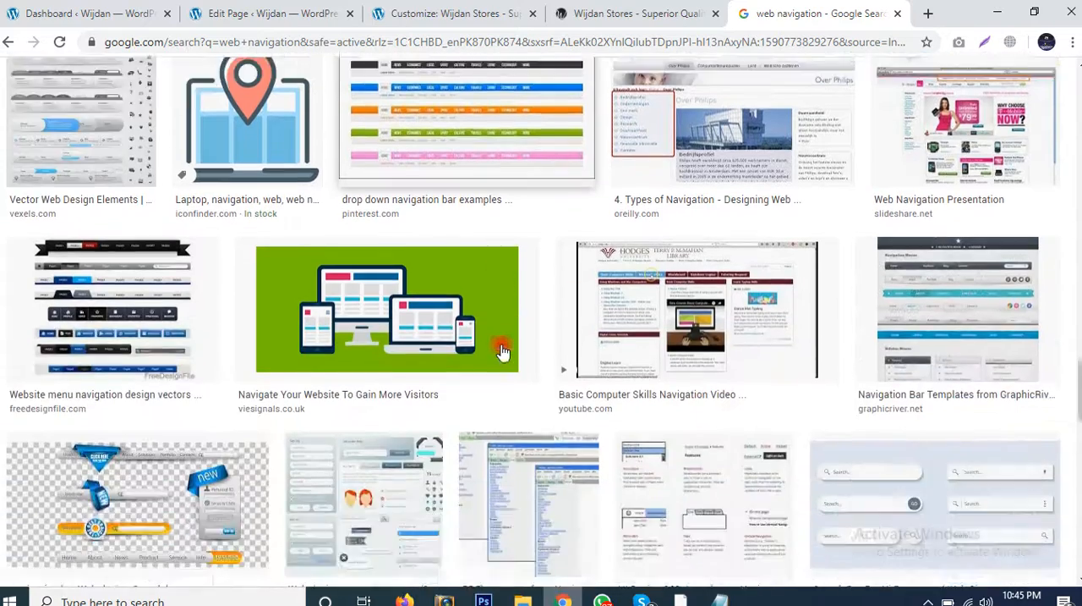
pyautogui.scroll(-6, 503, 351)
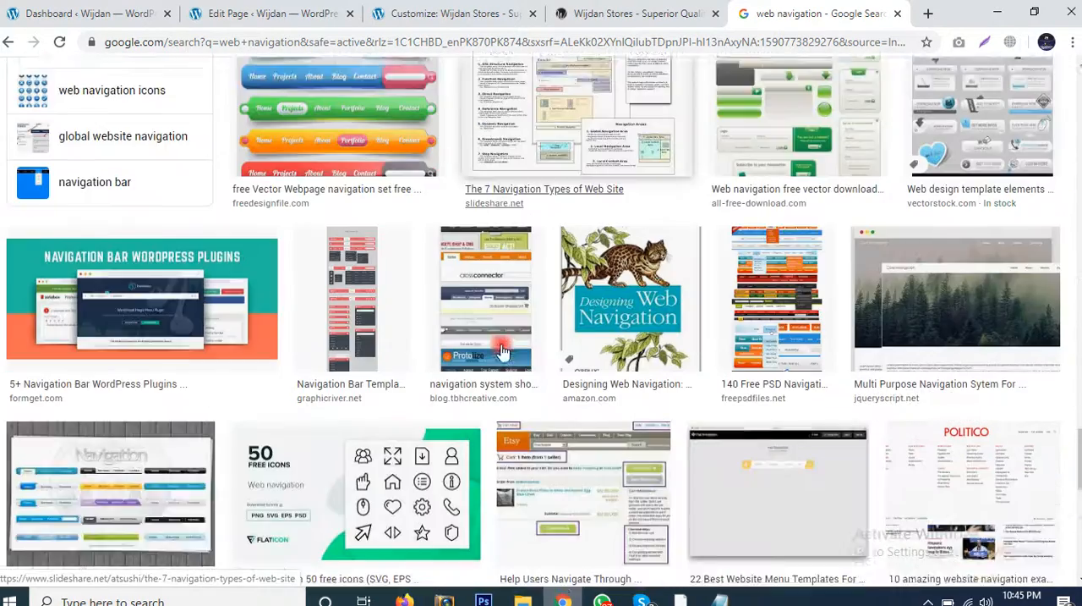
pyautogui.scroll(-2, 503, 351)
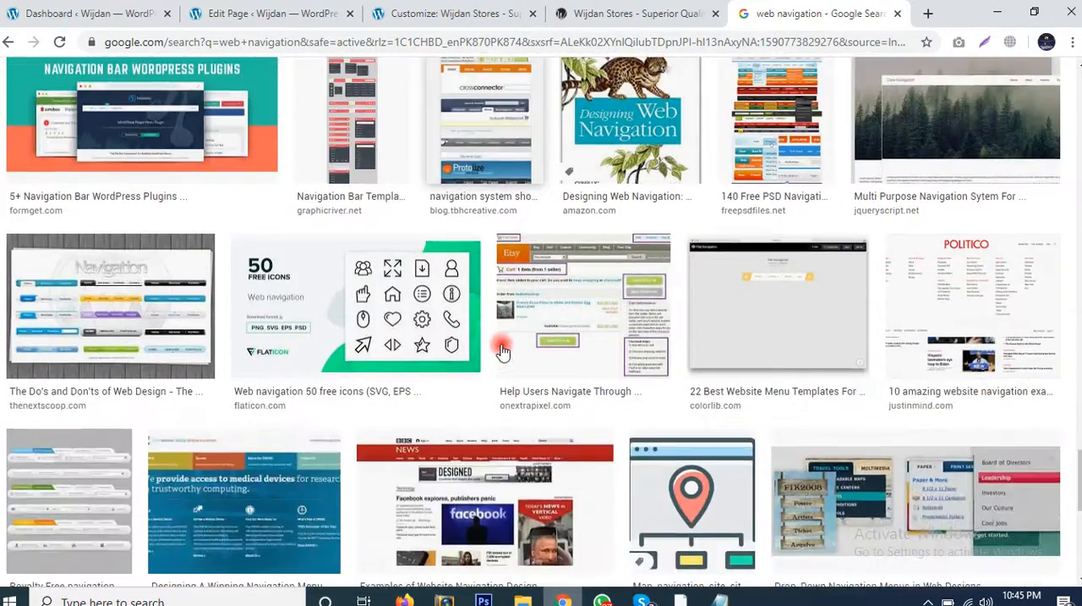
pyautogui.scroll(-10, 502, 351)
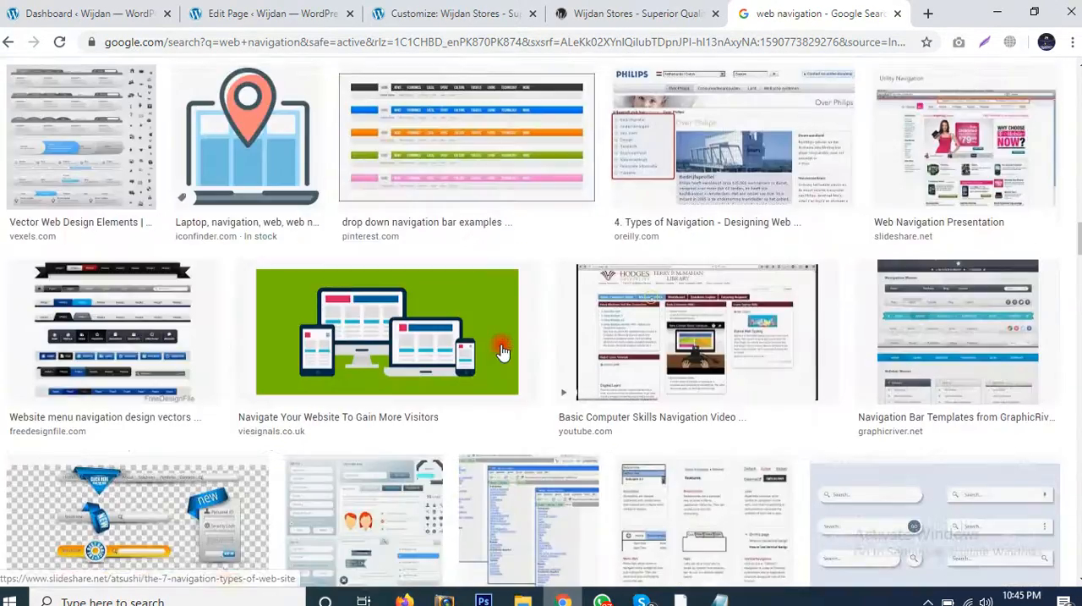
pyautogui.scroll(16, 503, 351)
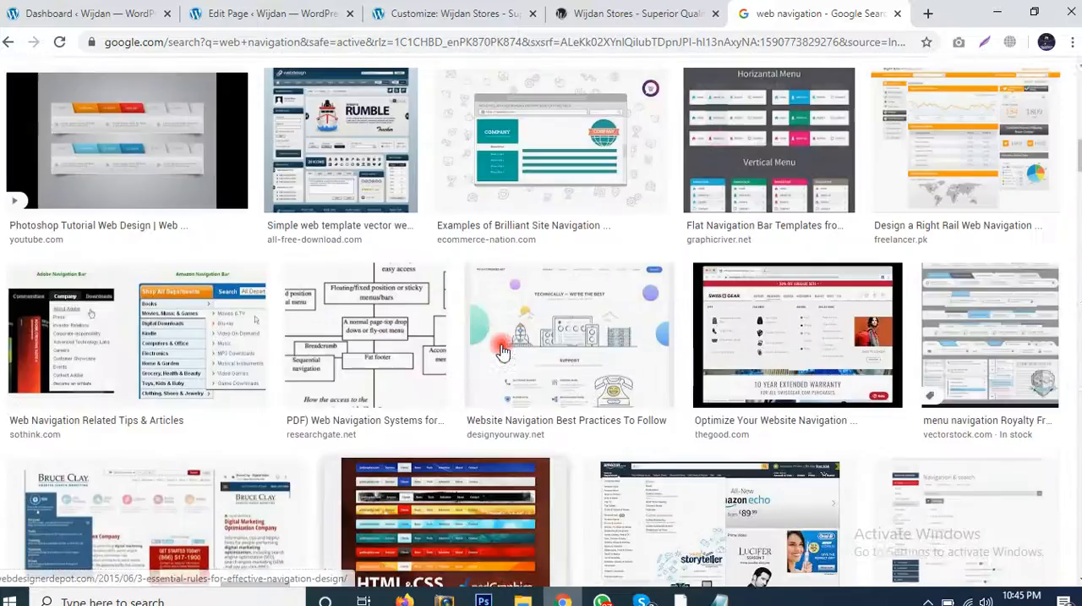
pyautogui.scroll(12, 503, 351)
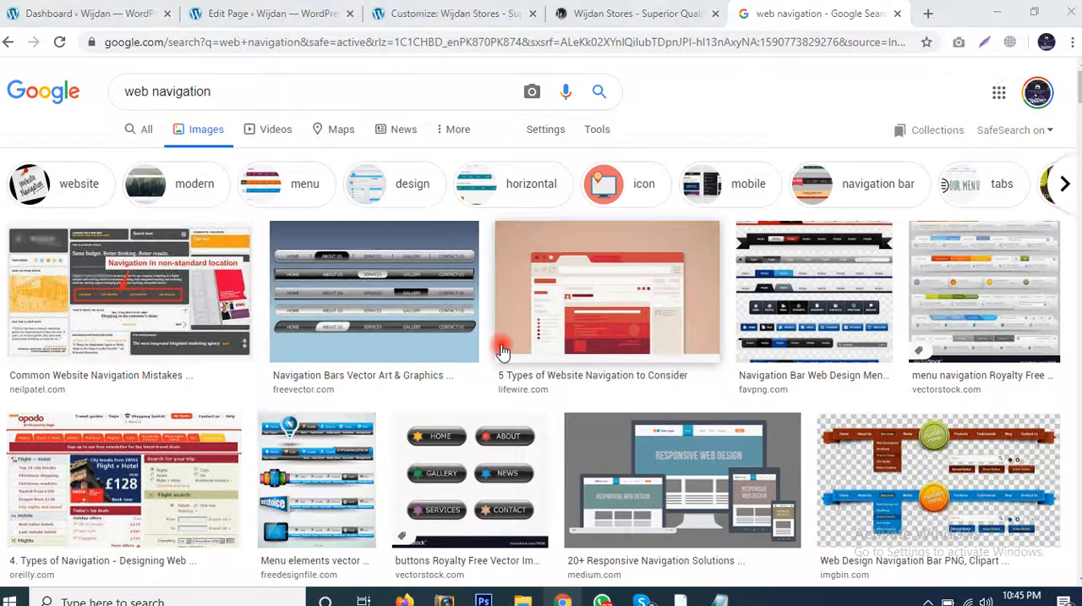
pyautogui.hotkey('alt', 'Tab')
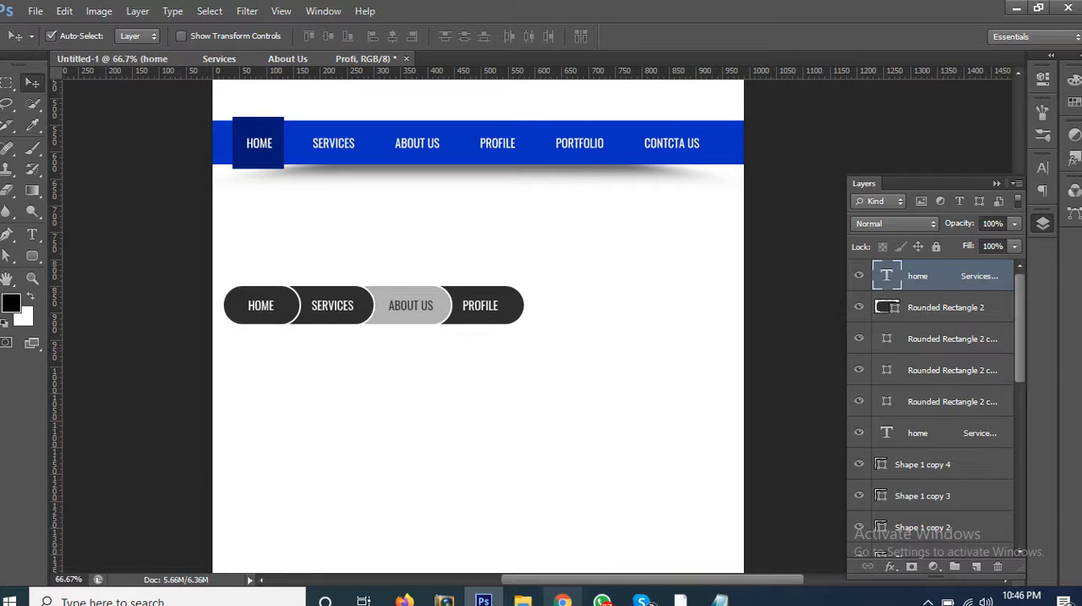
# Step: Switch to Skype and review the ongoing call's chat messages and the list of recent chats
pyautogui.click(641, 598)
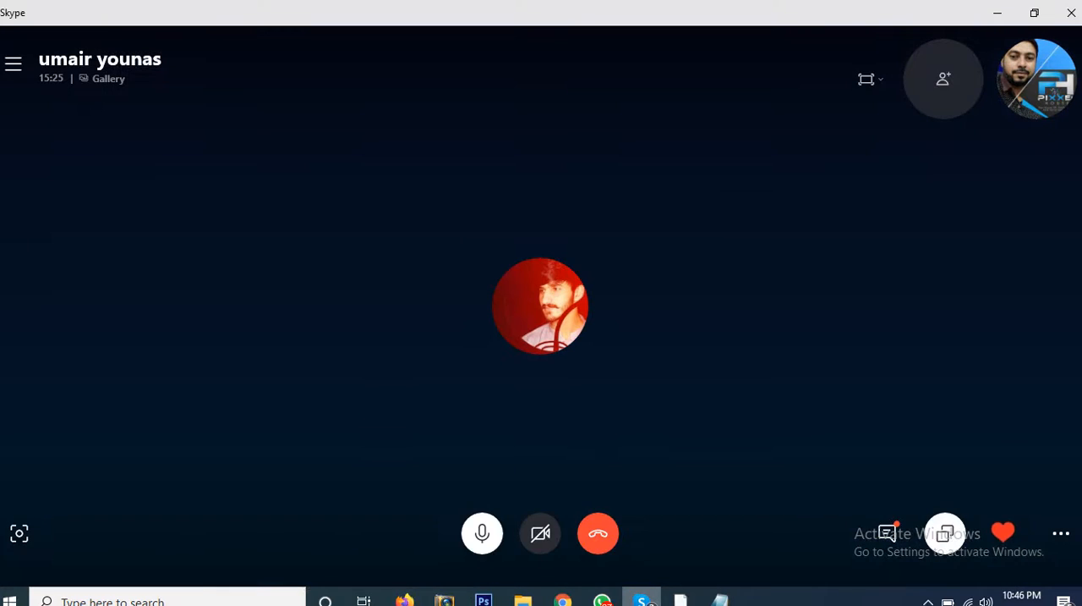
pyautogui.click(888, 532)
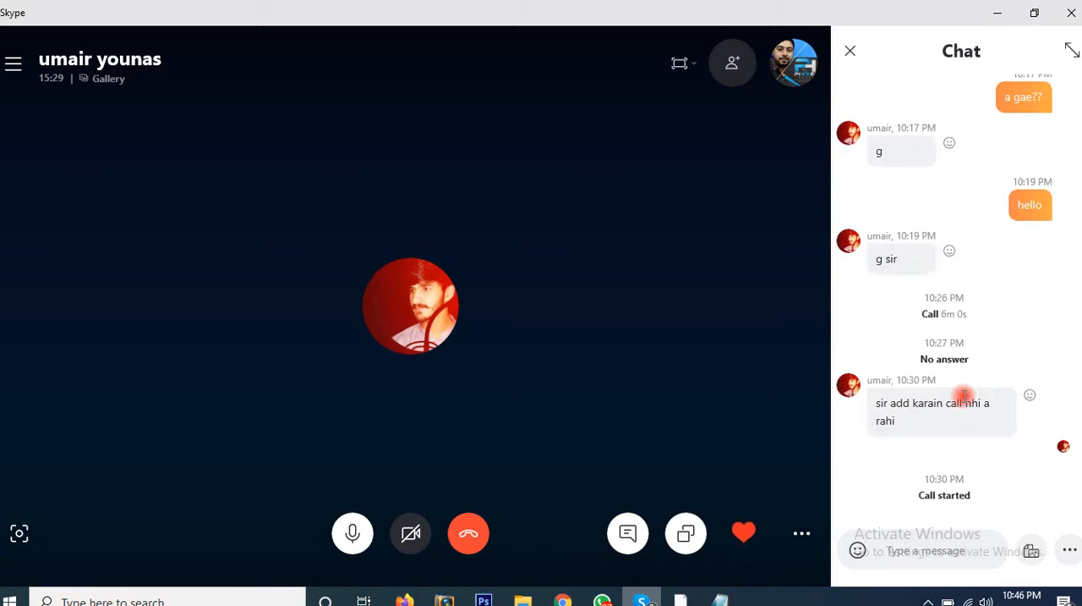
pyautogui.scroll(5, 964, 395)
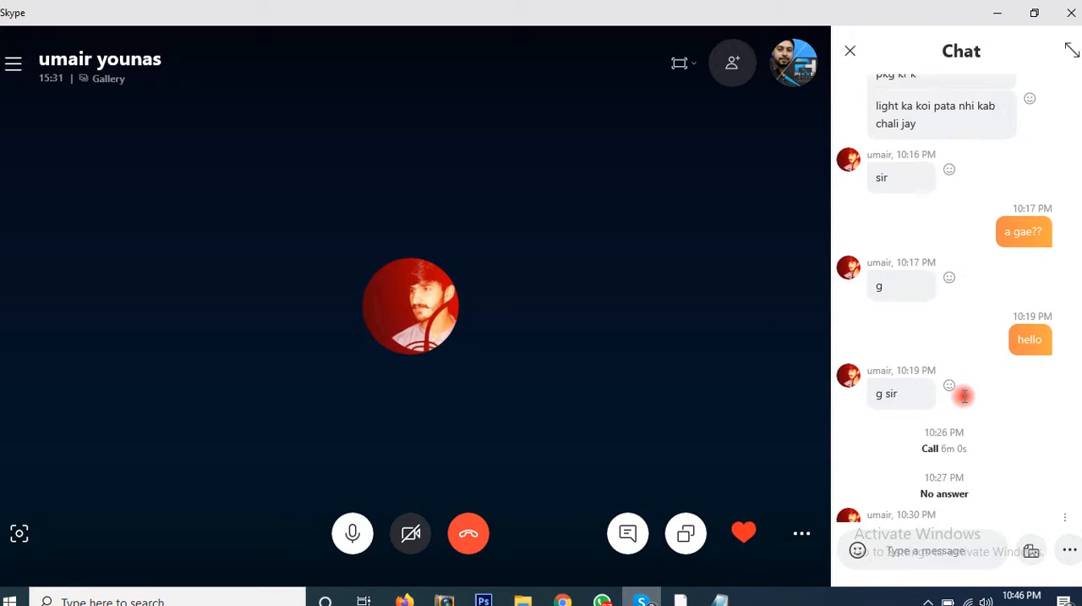
pyautogui.scroll(2, 967, 403)
pyautogui.scroll(-4, 966, 403)
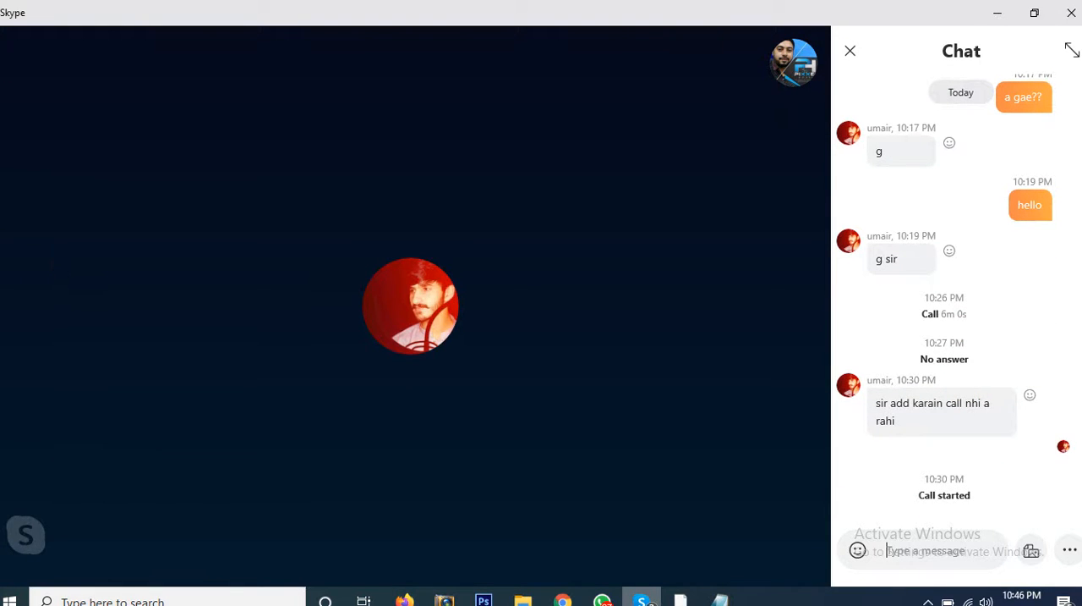
pyautogui.click(14, 68)
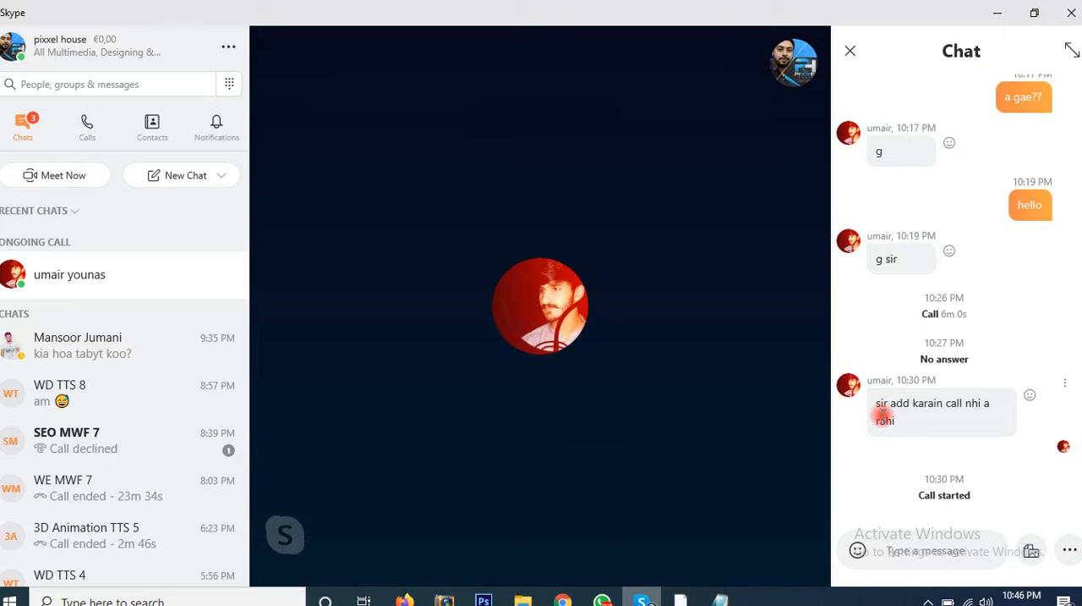
pyautogui.moveTo(713, 560)
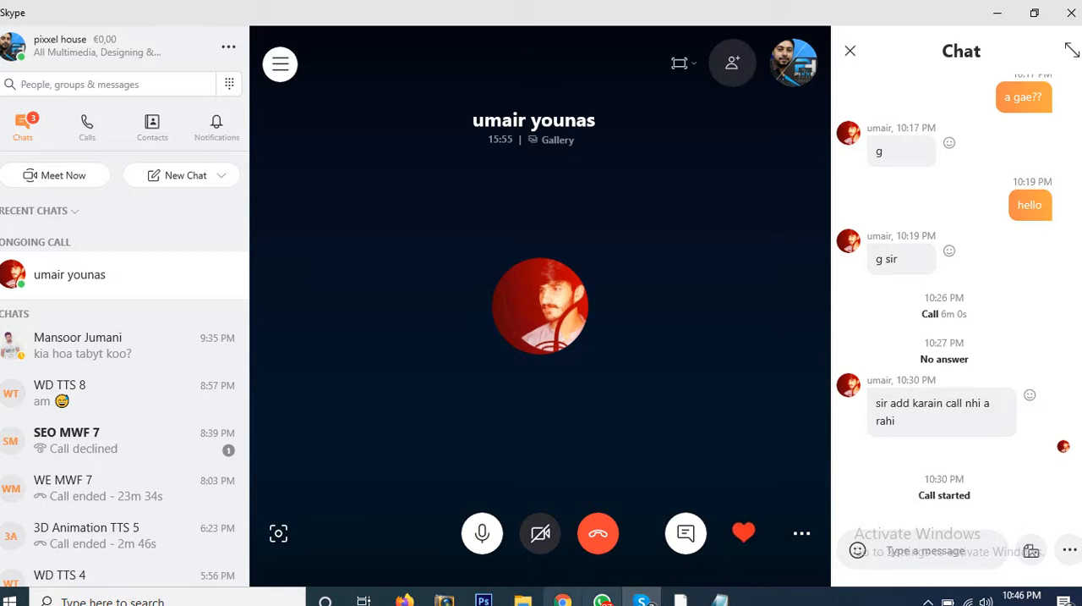
# Step: Switch back to Photoshop and review the navigation bar designs on the canvas from the pill menu up to the dark bar
pyautogui.click(484, 600)
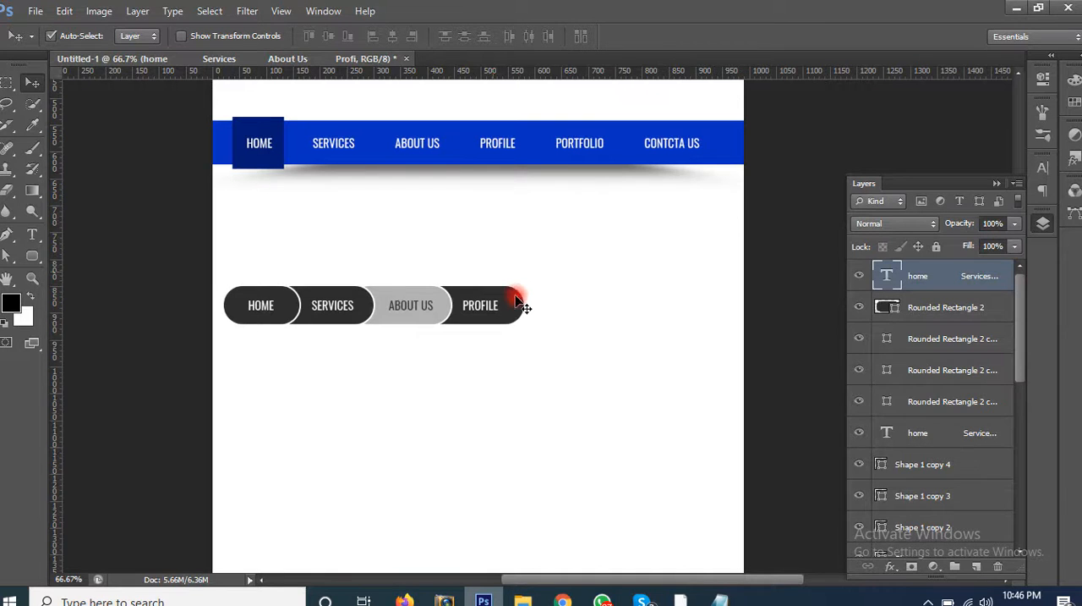
pyautogui.scroll(1, 521, 322)
pyautogui.scroll(4, 524, 330)
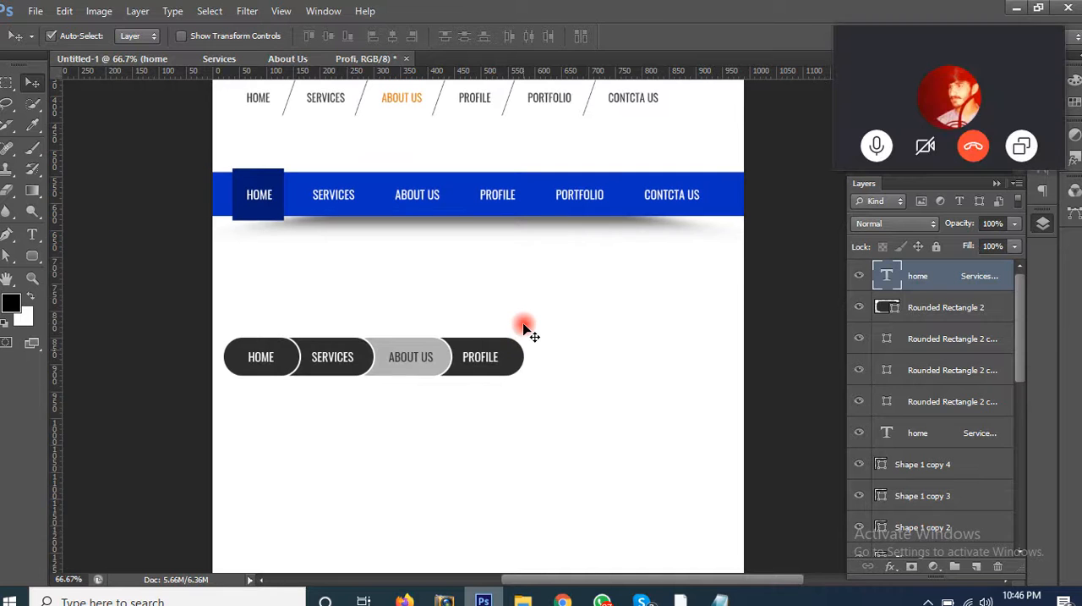
pyautogui.scroll(4, 525, 330)
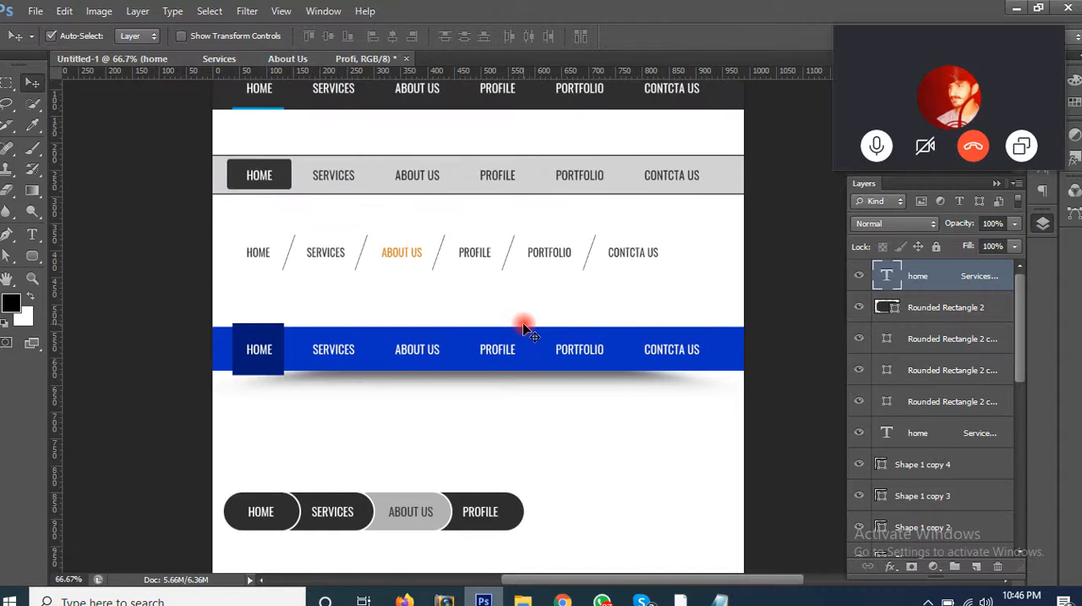
pyautogui.scroll(1, 524, 330)
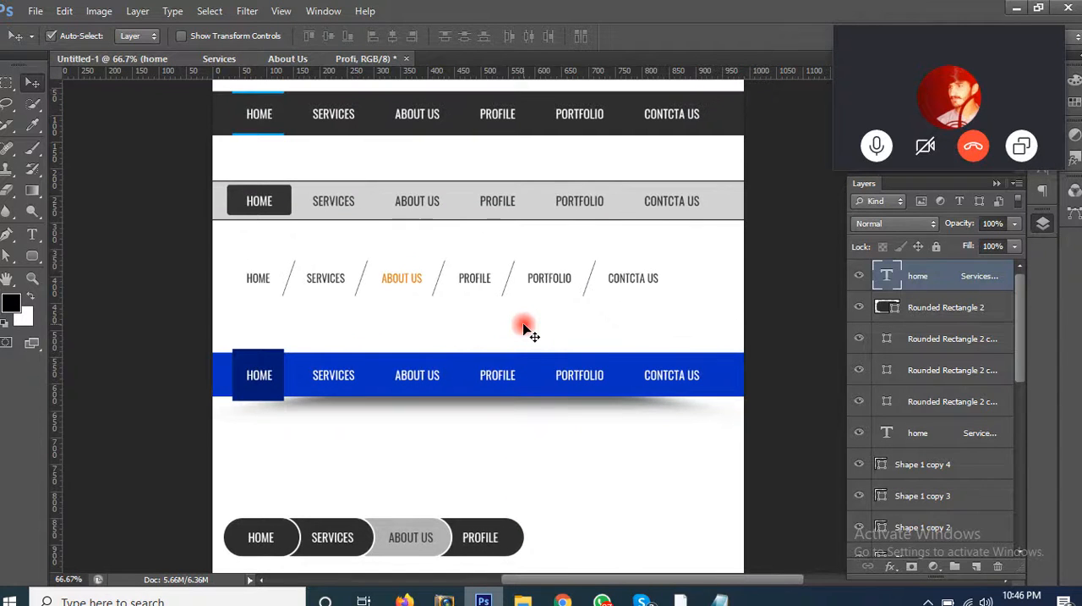
pyautogui.scroll(-6, 524, 330)
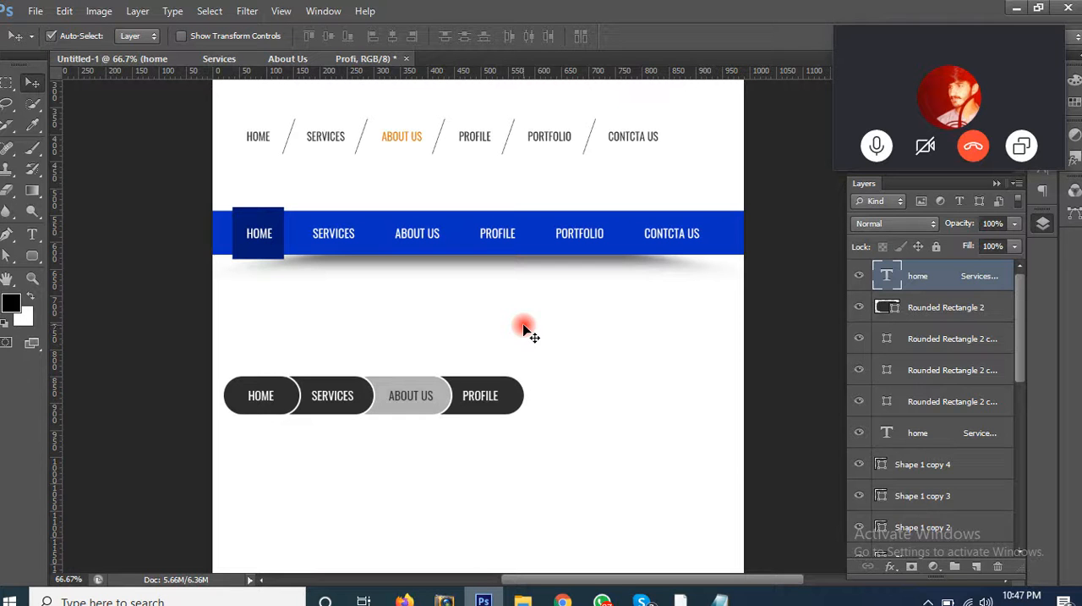
# Step: Move the floating Skype call window lower over the canvas and end the call
pyautogui.moveTo(954, 41); pyautogui.dragTo(935, 116)
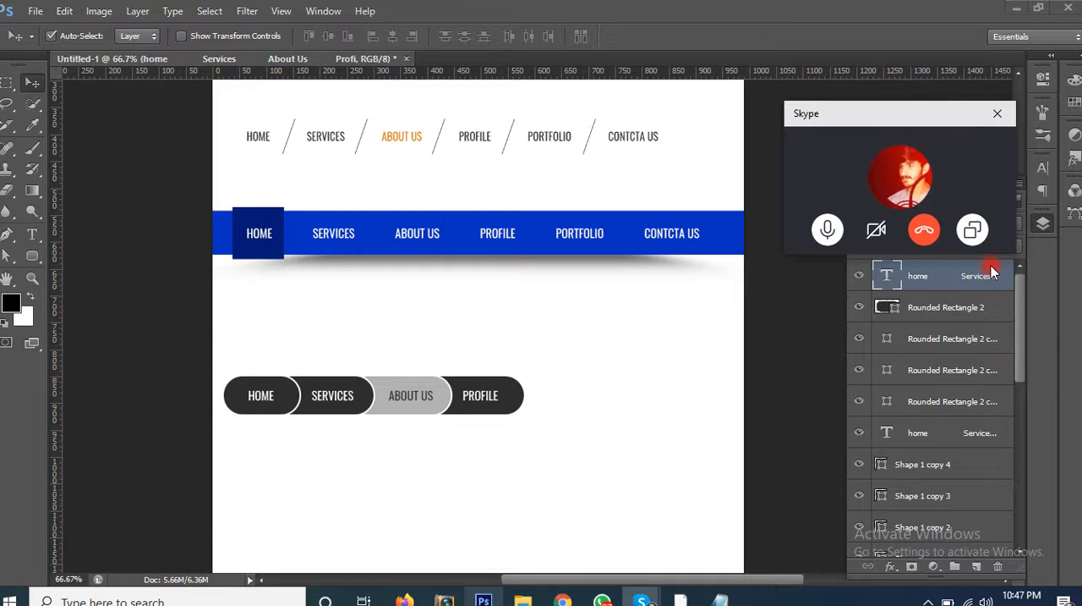
pyautogui.click(930, 236)
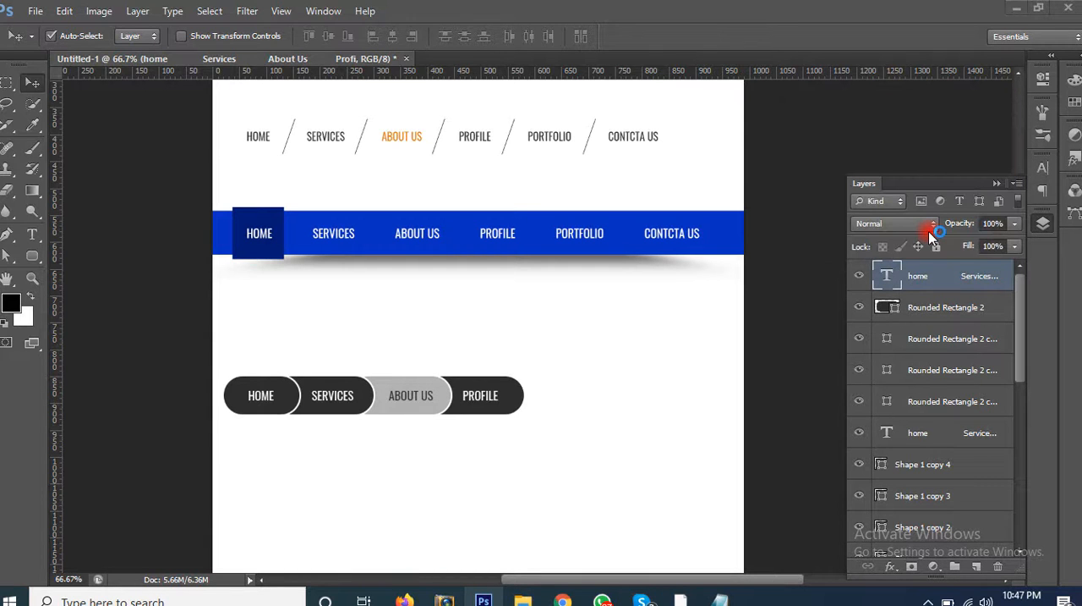